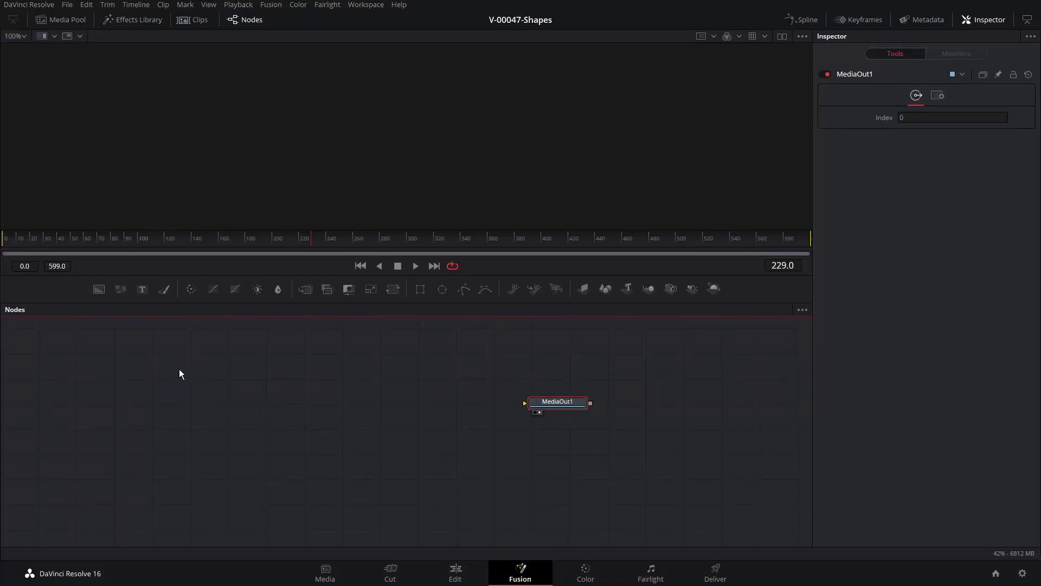
Step: Build a node chain with a second Background merged over a first Background that feeds MediaOut1
{"action": "left_click_drag", "start_coordinate": [100, 290], "coordinate": [645, 442]}
{"action": "left_click", "coordinate": [480, 72]}
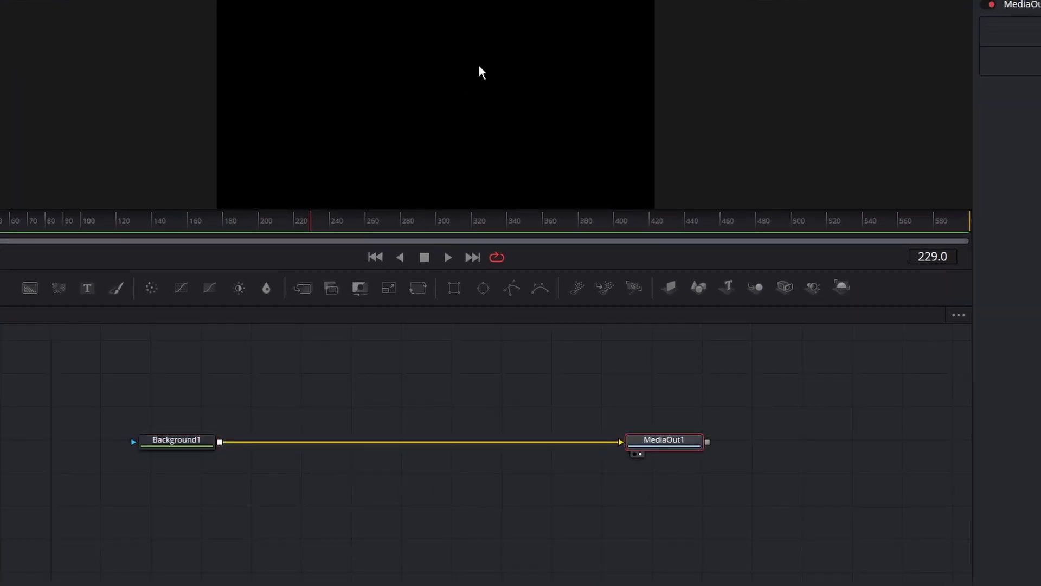
{"action": "left_click", "coordinate": [288, 358]}
{"action": "left_click_drag", "start_coordinate": [44, 306], "coordinate": [247, 373]}
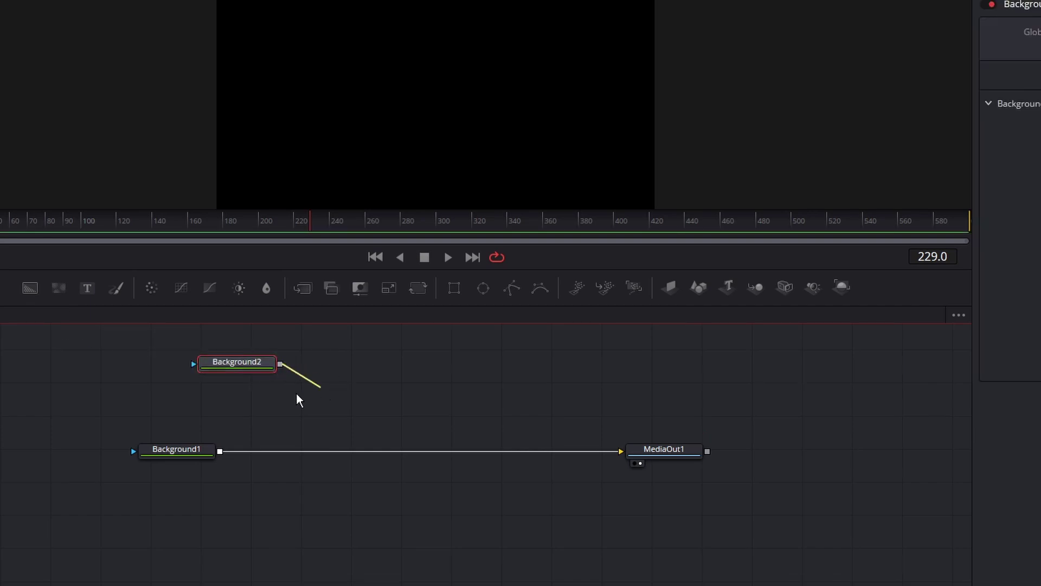
{"action": "left_click_drag", "start_coordinate": [221, 446], "coordinate": [222, 455]}
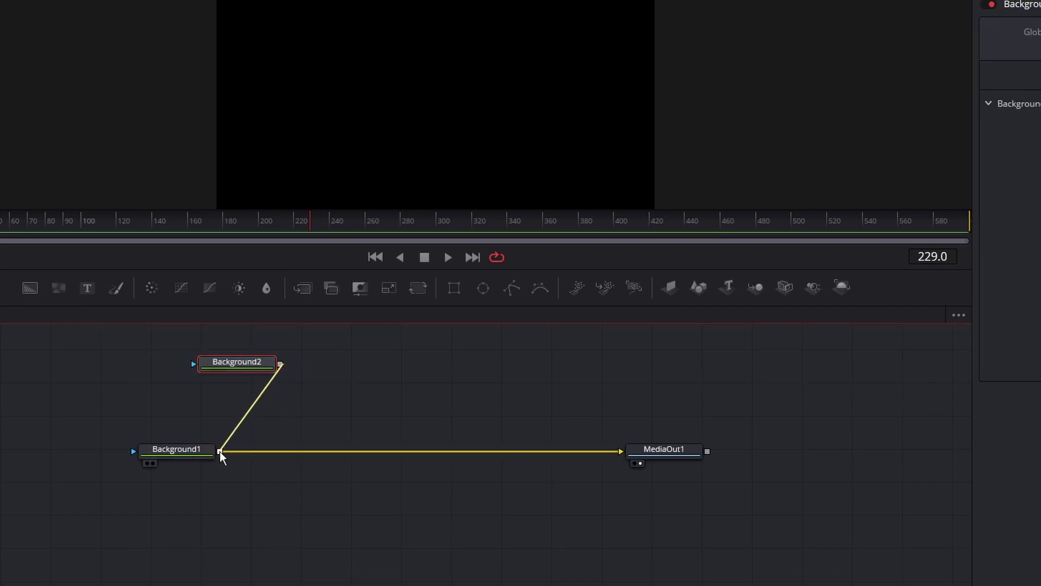
{"action": "left_click_drag", "start_coordinate": [234, 368], "coordinate": [274, 380]}
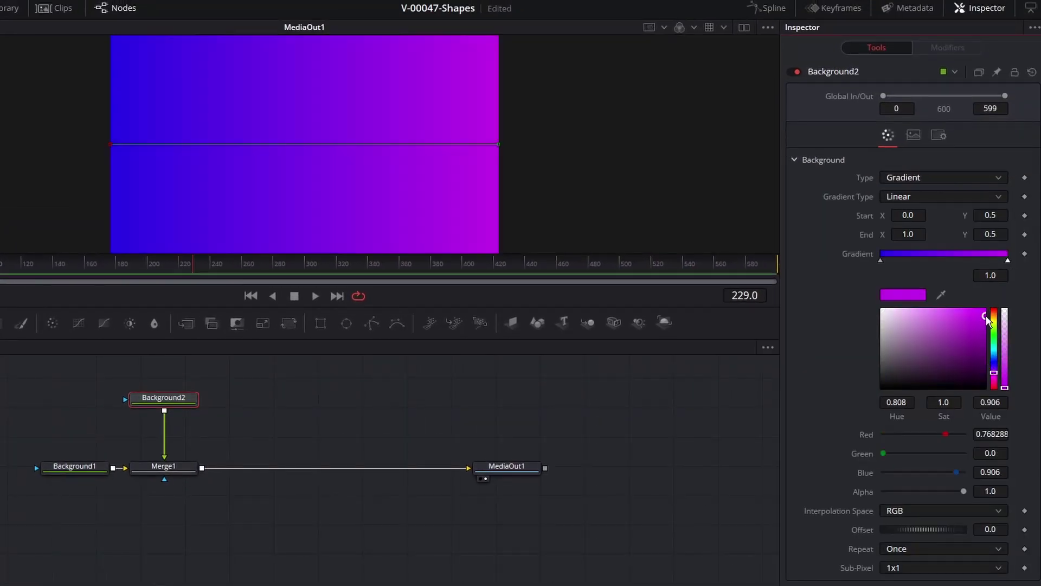
Step: Give Background2 a linear blue-to-purple gradient running from top to bottom, and align the Background nodes around Merge1
{"action": "left_click_drag", "start_coordinate": [498, 144], "coordinate": [181, 46]}
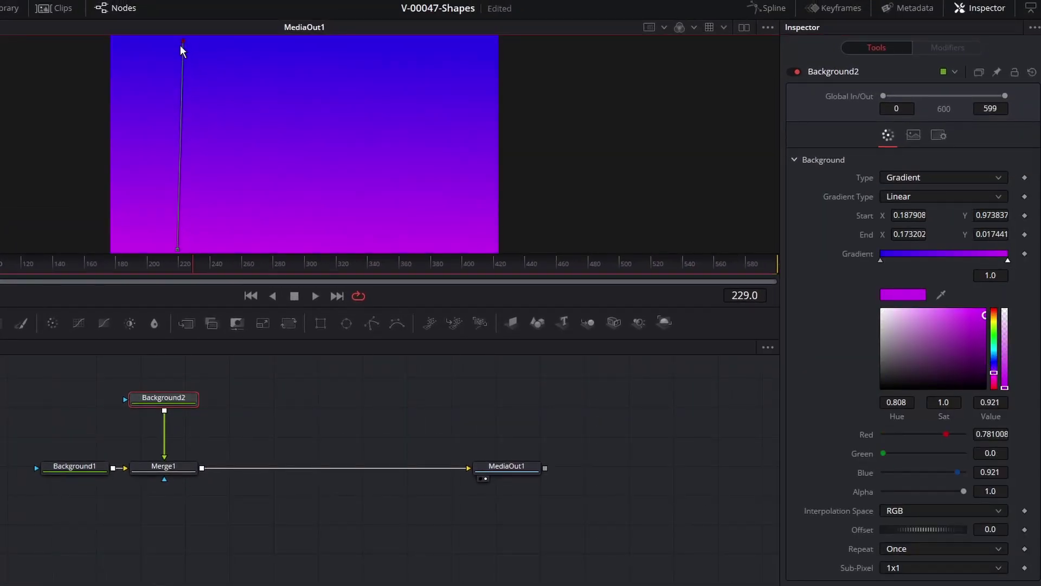
{"action": "left_click", "coordinate": [163, 466]}
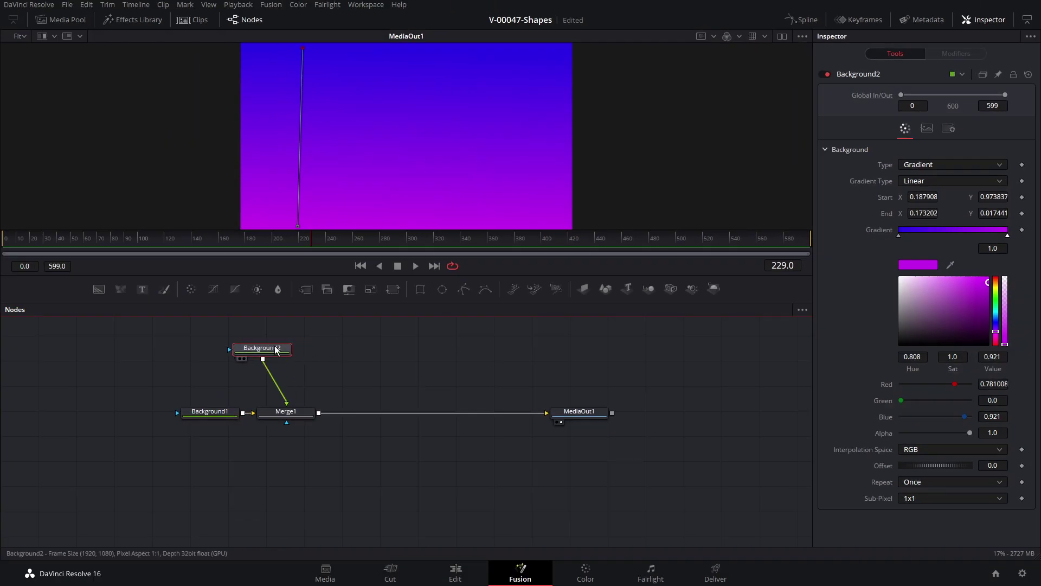
{"action": "left_click_drag", "start_coordinate": [277, 350], "coordinate": [290, 348]}
{"action": "left_click_drag", "start_coordinate": [202, 418], "coordinate": [206, 419]}
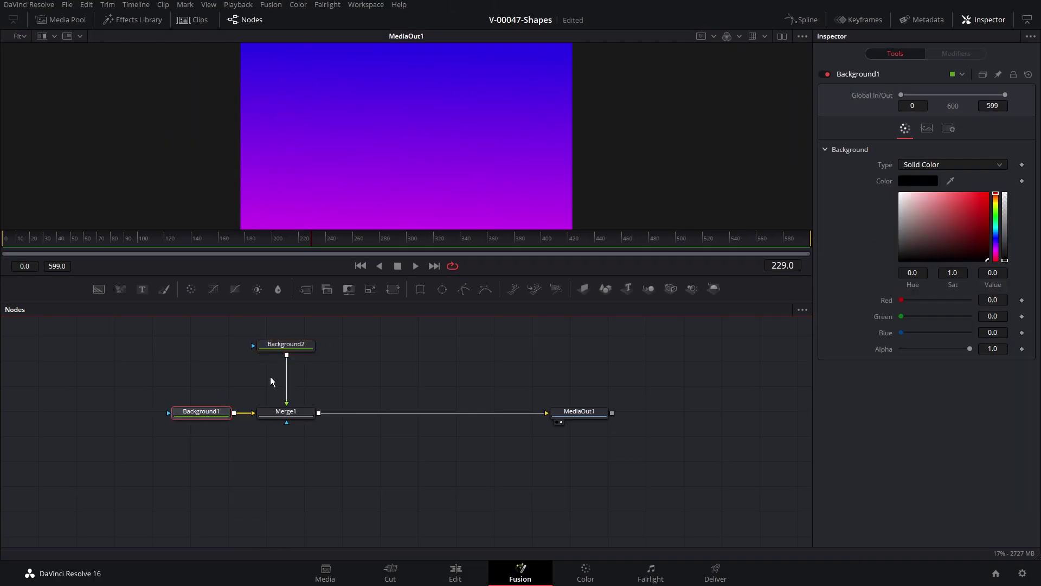
Step: Try scaling the foreground of Merge1 to size 0.5 and repositioning it in the frame, and undo those changes
{"action": "left_click", "coordinate": [286, 412]}
{"action": "left_click_drag", "start_coordinate": [402, 142], "coordinate": [377, 152]}
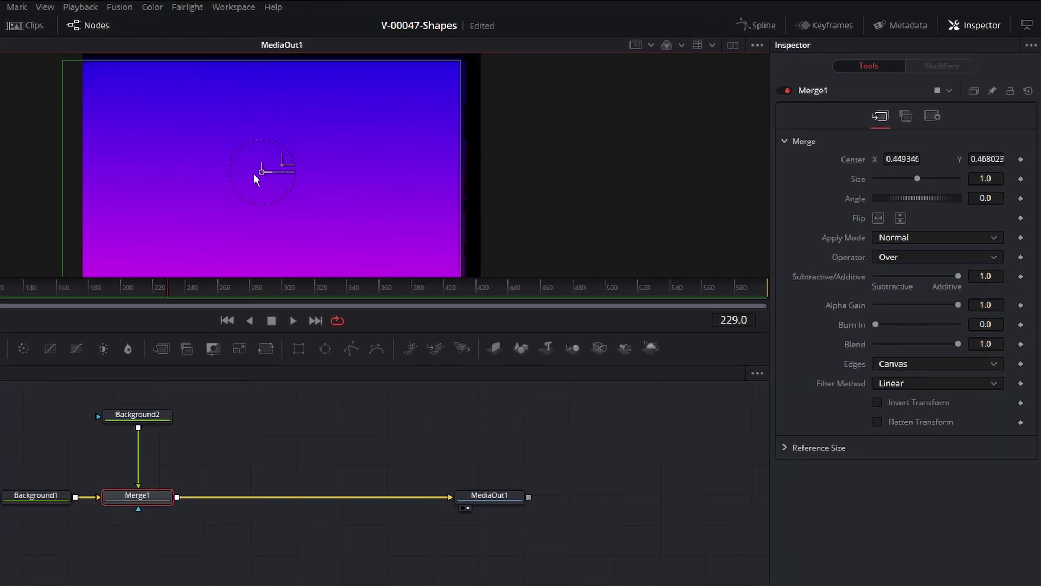
{"action": "left_click_drag", "start_coordinate": [912, 178], "coordinate": [892, 178]}
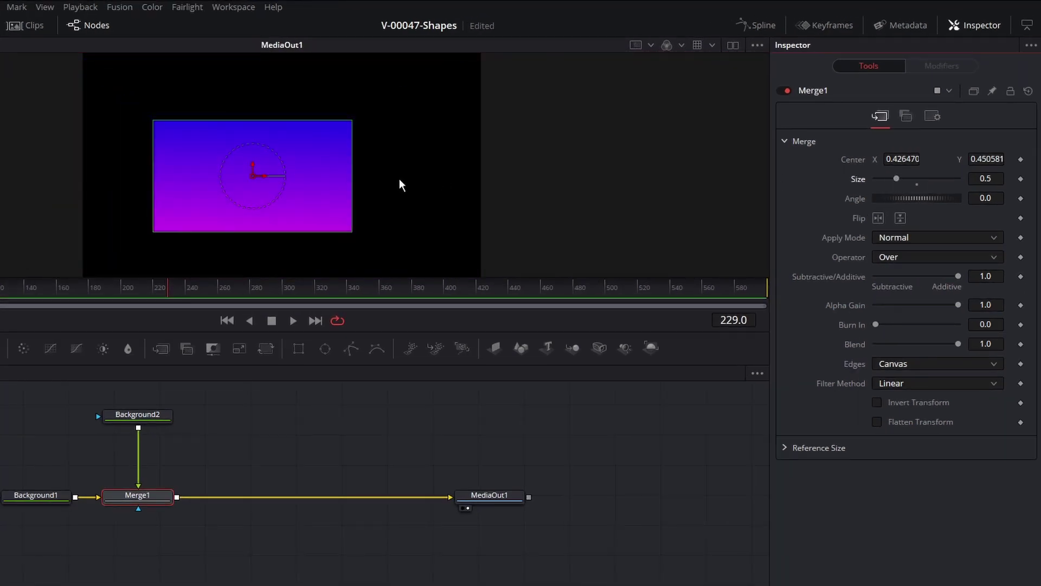
{"action": "left_click_drag", "start_coordinate": [257, 173], "coordinate": [293, 169]}
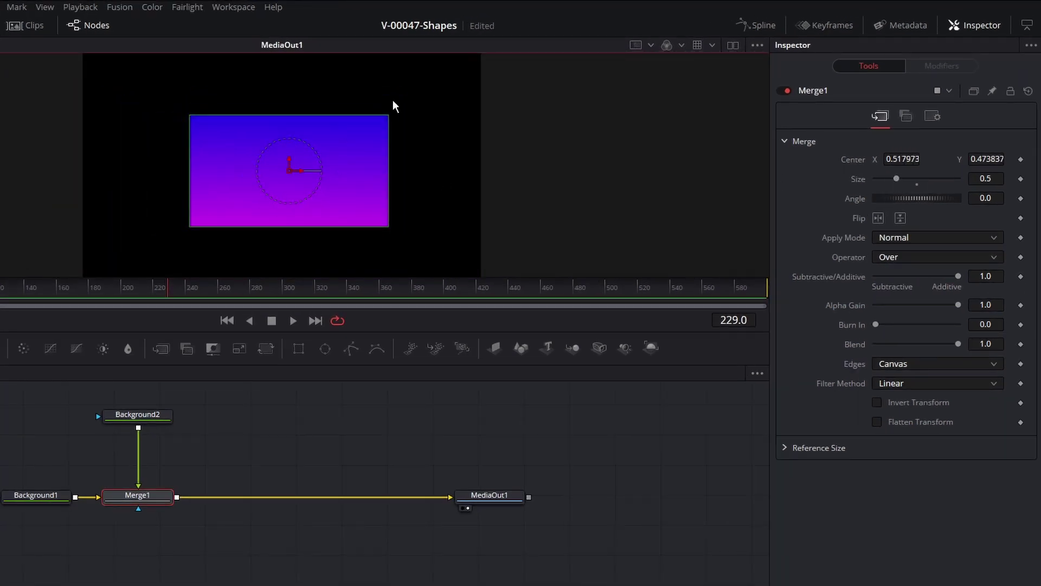
{"action": "key", "text": "ctrl+z"}
{"action": "key", "text": "ctrl+z"}
{"action": "key", "text": "ctrl+z"}
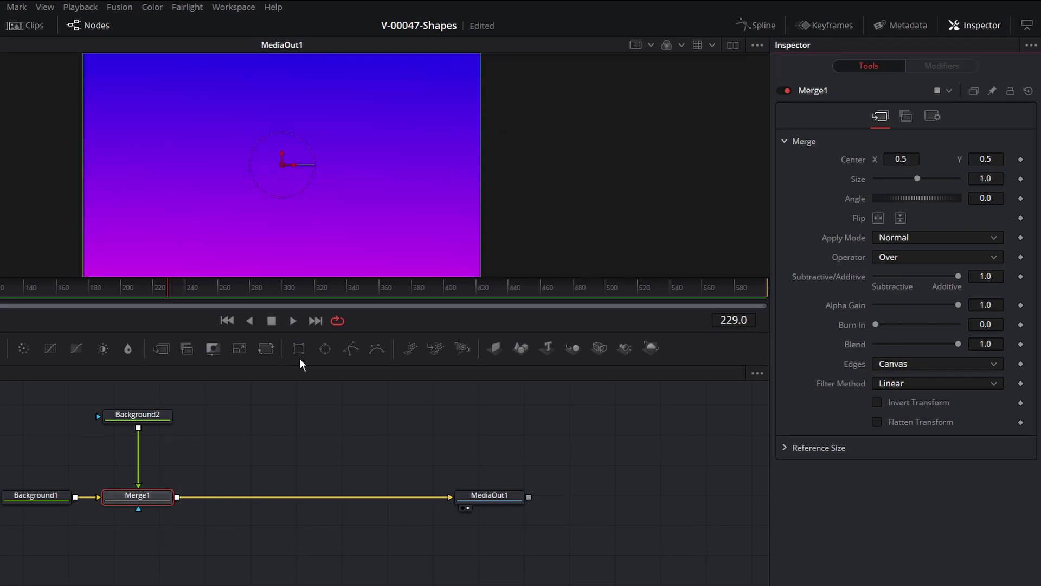
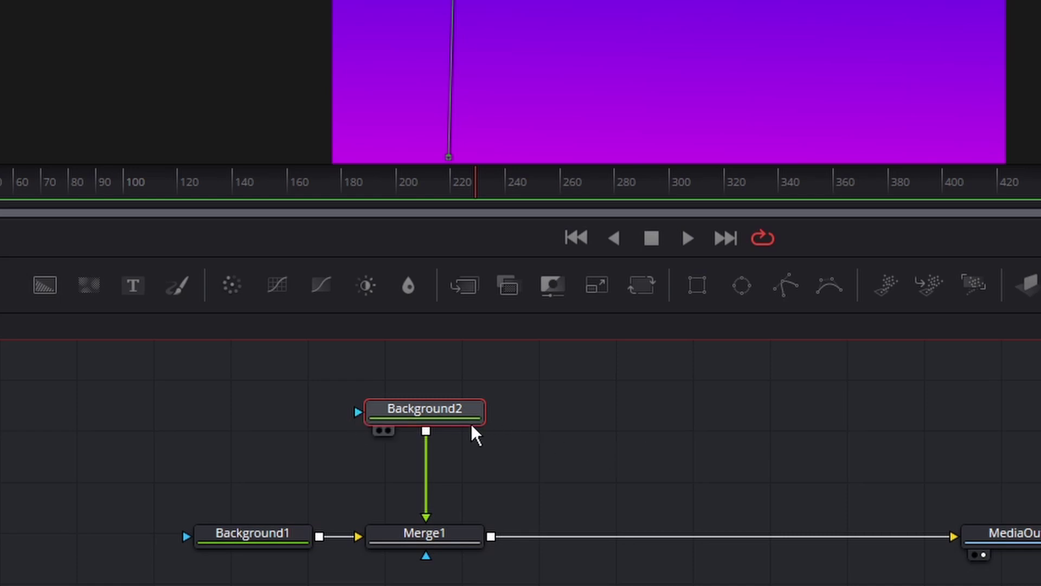
Step: Try masking Background2 with an automatically attached Rectangle node, and delete the mask
{"action": "left_click_drag", "start_coordinate": [438, 420], "coordinate": [438, 431]}
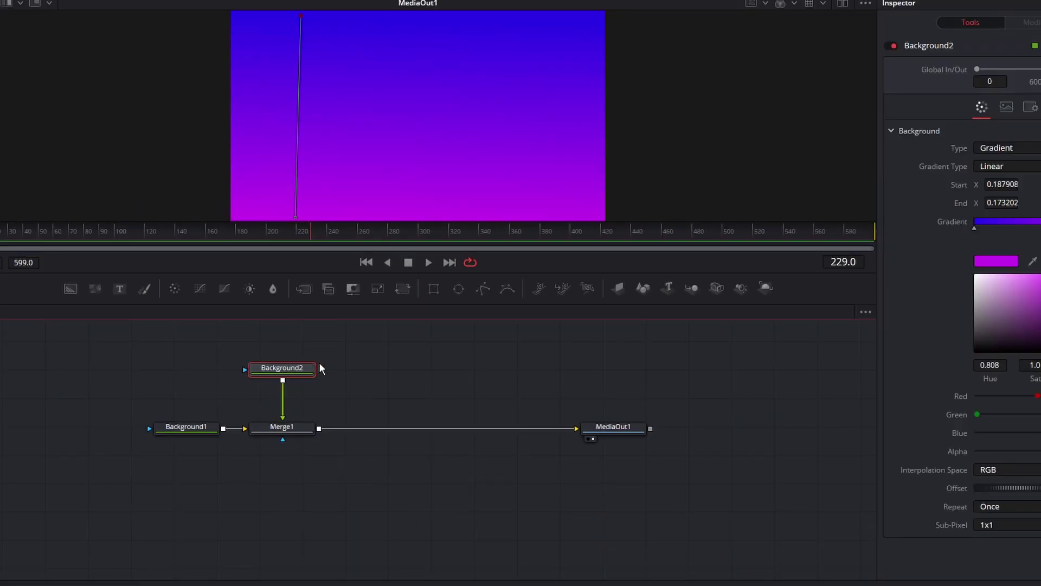
{"action": "left_click", "coordinate": [434, 292]}
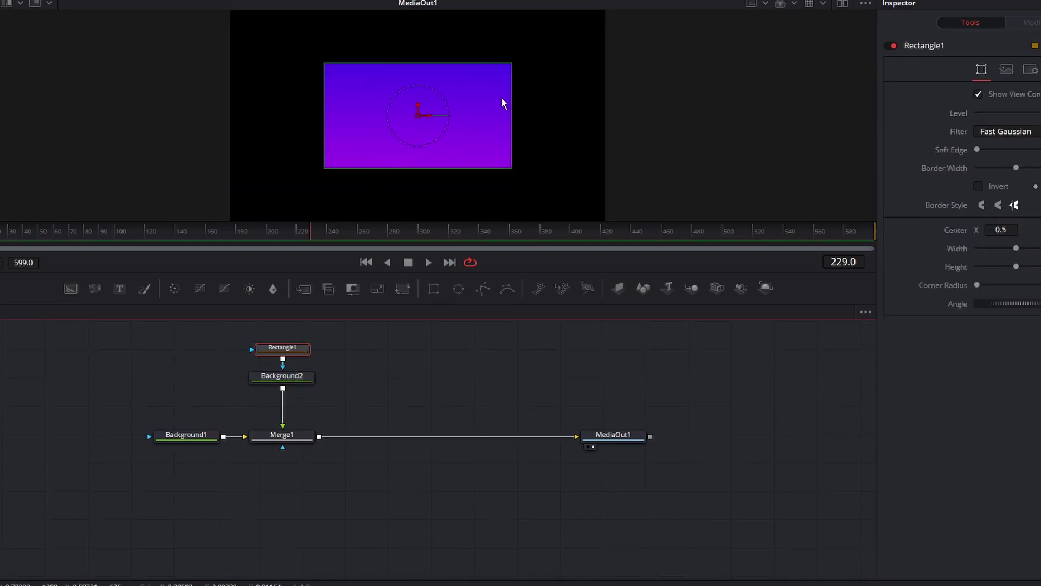
{"action": "key", "text": "Delete"}
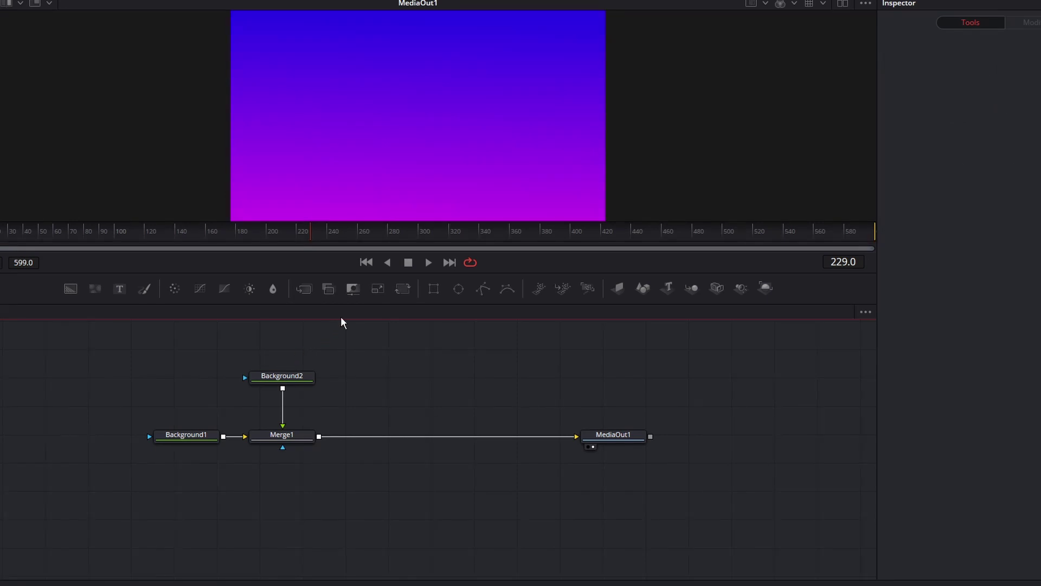
Step: Attach a Rectangle to Background2's mask input and reshape it to about 0.28 wide and 0.42 high, centered near 0.50, 0.52
{"action": "left_click_drag", "start_coordinate": [434, 293], "coordinate": [245, 386]}
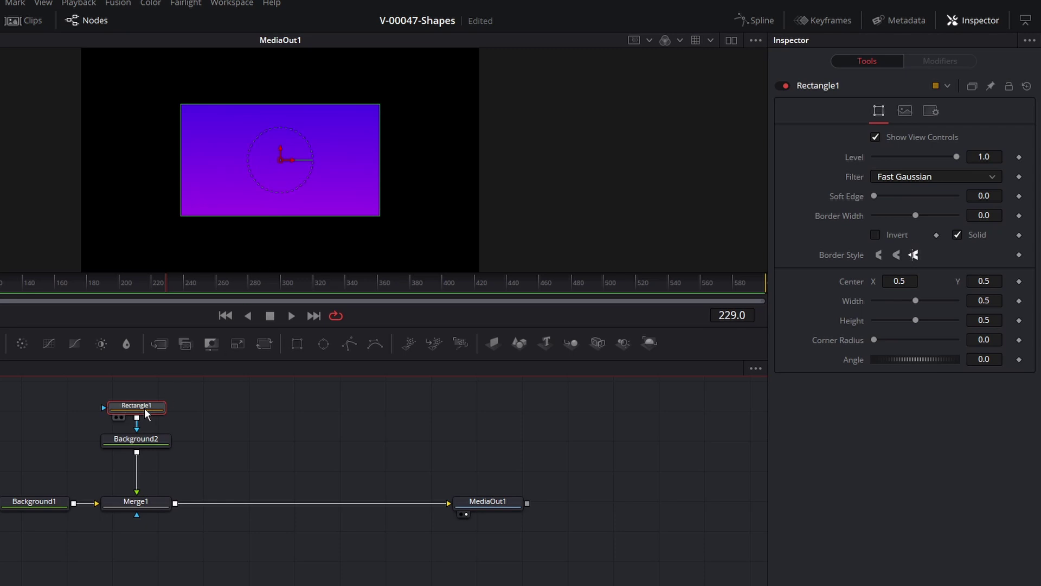
{"action": "left_click_drag", "start_coordinate": [379, 159], "coordinate": [228, 153]}
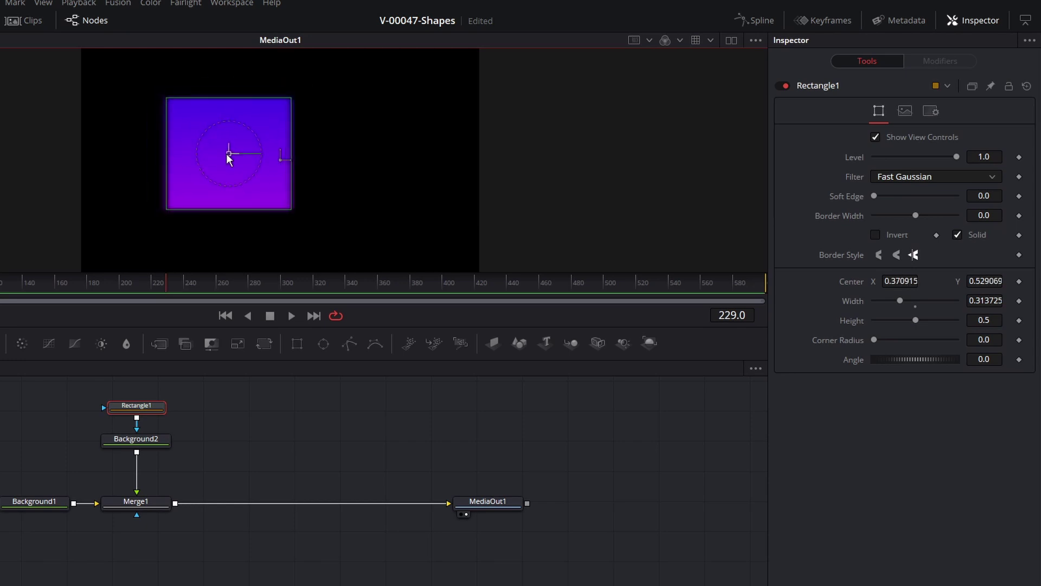
{"action": "left_click_drag", "start_coordinate": [242, 100], "coordinate": [242, 110]}
{"action": "left_click_drag", "start_coordinate": [291, 147], "coordinate": [284, 147]}
{"action": "left_click_drag", "start_coordinate": [275, 327], "coordinate": [277, 408]}
{"action": "left_click_drag", "start_coordinate": [212, 188], "coordinate": [281, 190]}
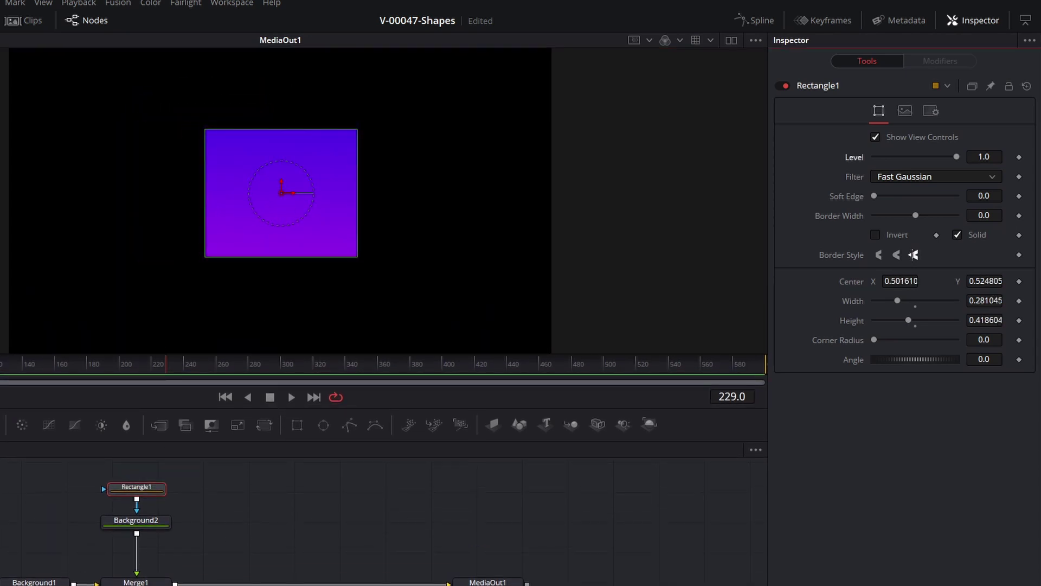
Step: Try a border width of 0.054 on Rectangle1 with Solid off, and restore the solid fill and zero border
{"action": "mouse_move", "coordinate": [956, 157]}
{"action": "left_mouse_down"}
{"action": "mouse_move", "coordinate": [907, 156]}
{"action": "mouse_move", "coordinate": [956, 157]}
{"action": "left_mouse_up"}
{"action": "left_click_drag", "start_coordinate": [873, 196], "coordinate": [927, 214]}
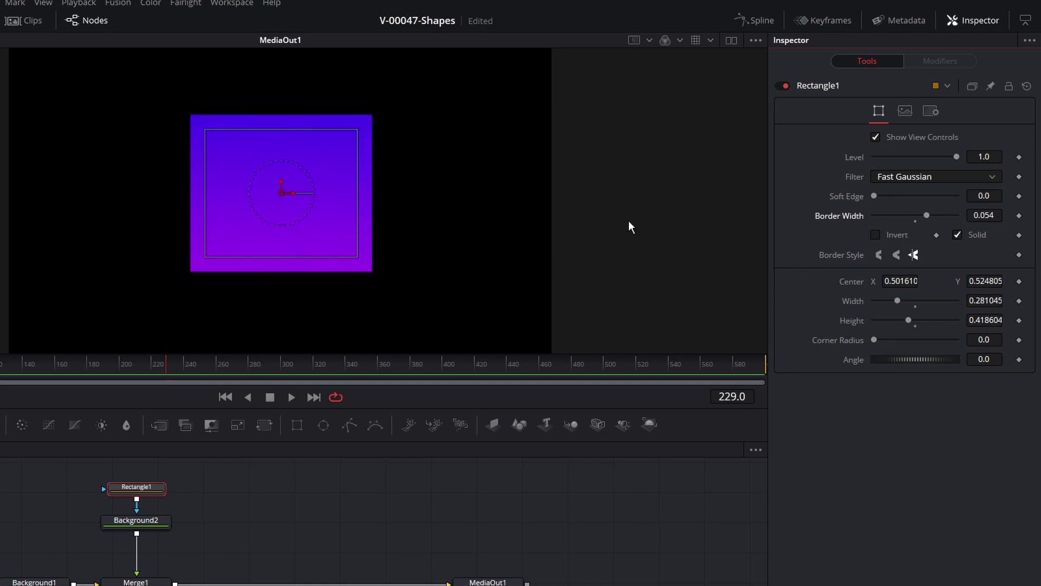
{"action": "left_click", "coordinate": [956, 235]}
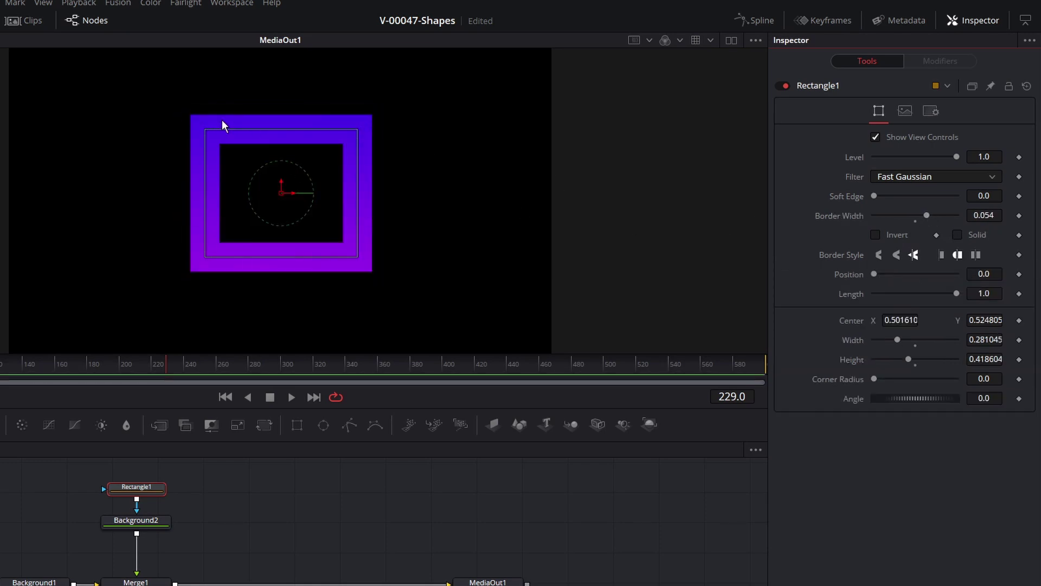
{"action": "left_click", "coordinate": [963, 236]}
{"action": "left_click", "coordinate": [916, 222]}
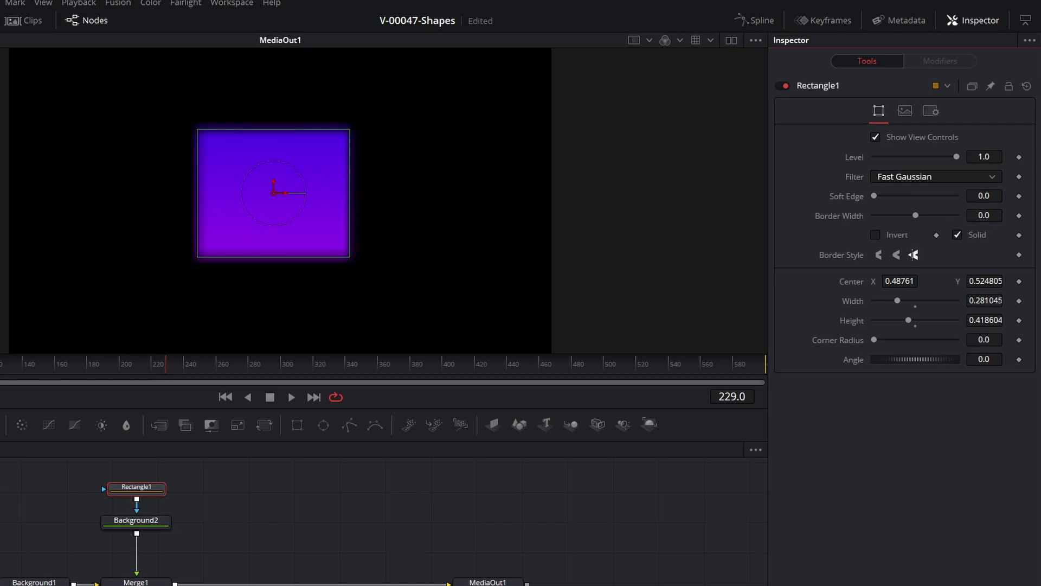
Step: Reposition Rectangle1 and widen it to about 0.41, with a corner radius of 0.606 and an angle of about 135.6
{"action": "left_click_drag", "start_coordinate": [265, 203], "coordinate": [244, 179]}
{"action": "left_click_drag", "start_coordinate": [332, 197], "coordinate": [376, 198]}
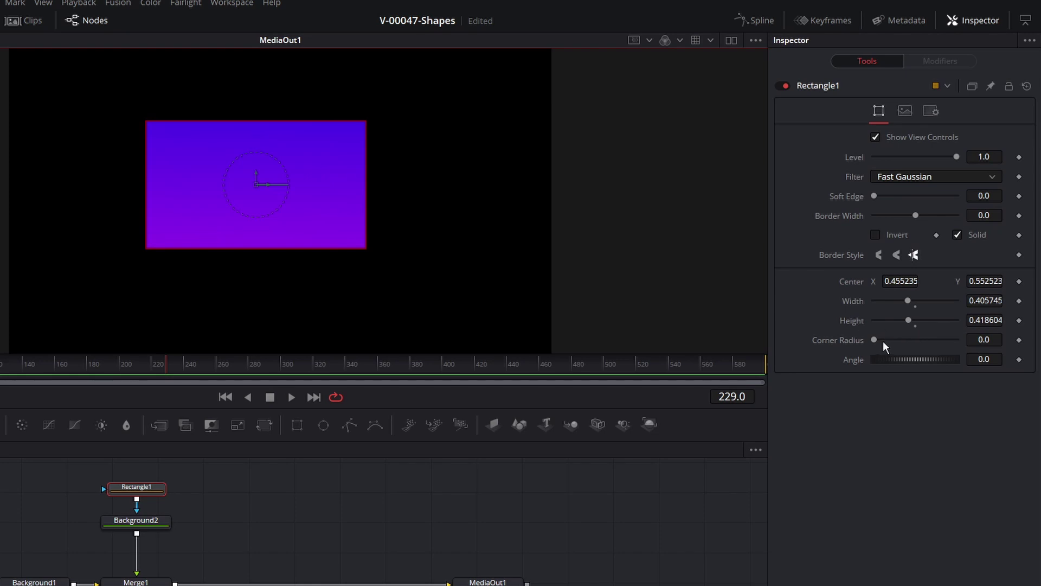
{"action": "left_click_drag", "start_coordinate": [877, 340], "coordinate": [953, 305]}
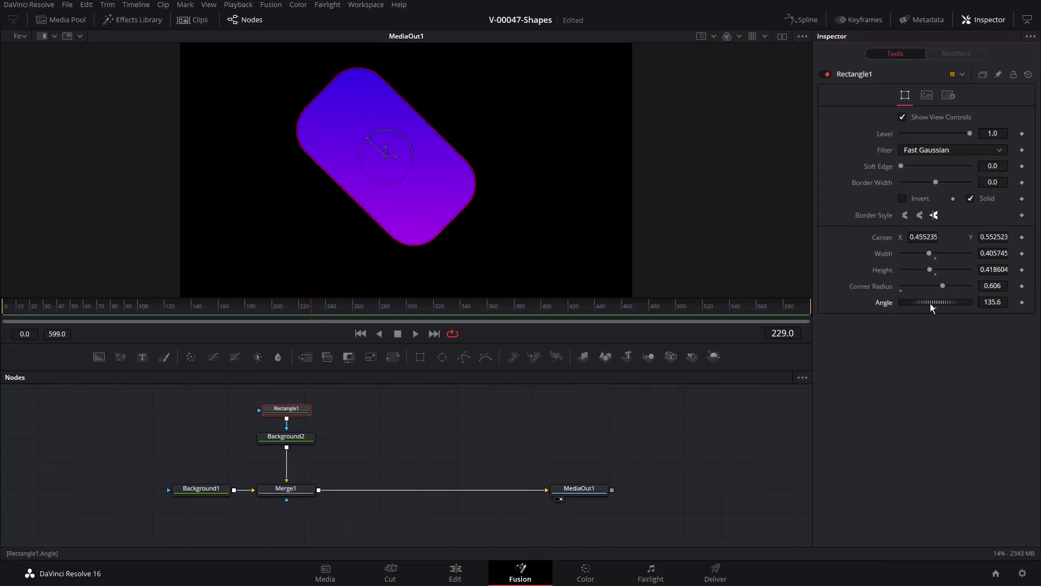
Step: Replace the Rectangle1 mask on Background2 with an Ellipse mask
{"action": "left_click", "coordinate": [292, 411]}
{"action": "key", "text": "Delete"}
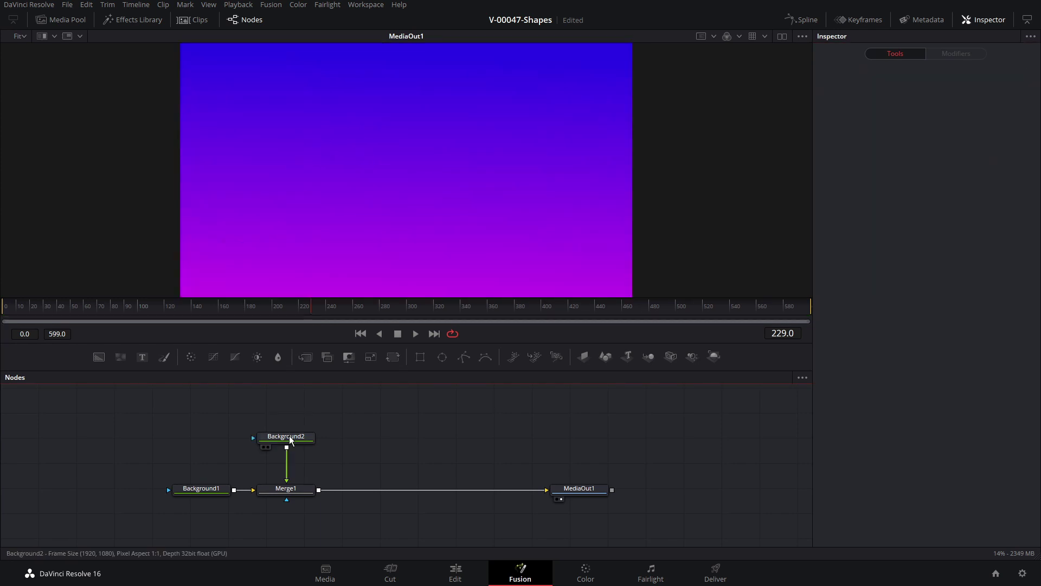
{"action": "left_click", "coordinate": [290, 440]}
{"action": "left_click", "coordinate": [442, 357]}
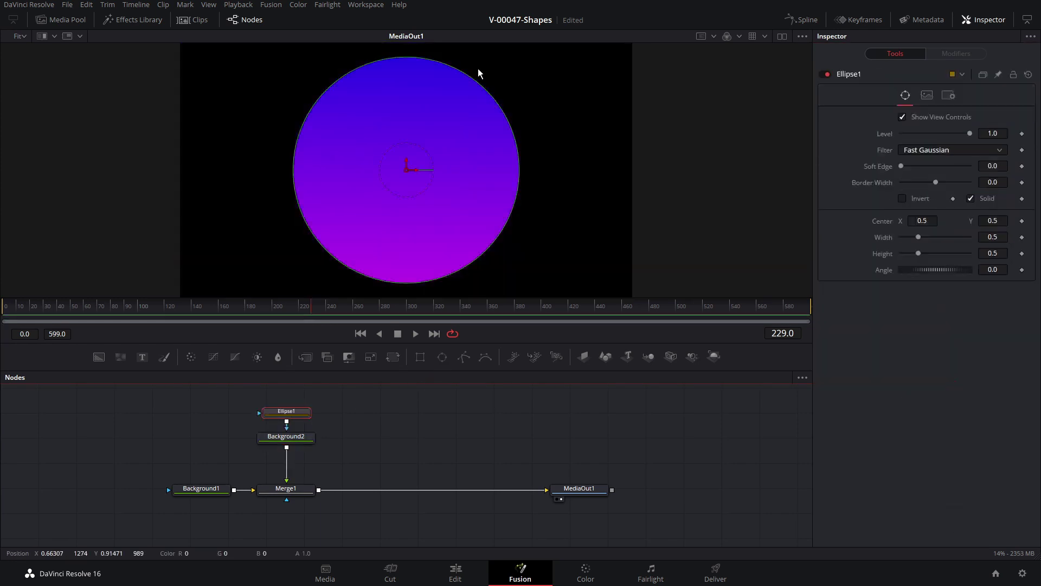
Step: Reshape Ellipse1 to a width of 0.52 and a height of 0.283, rotated to an angle of 10.5
{"action": "left_click_drag", "start_coordinate": [474, 81], "coordinate": [458, 121]}
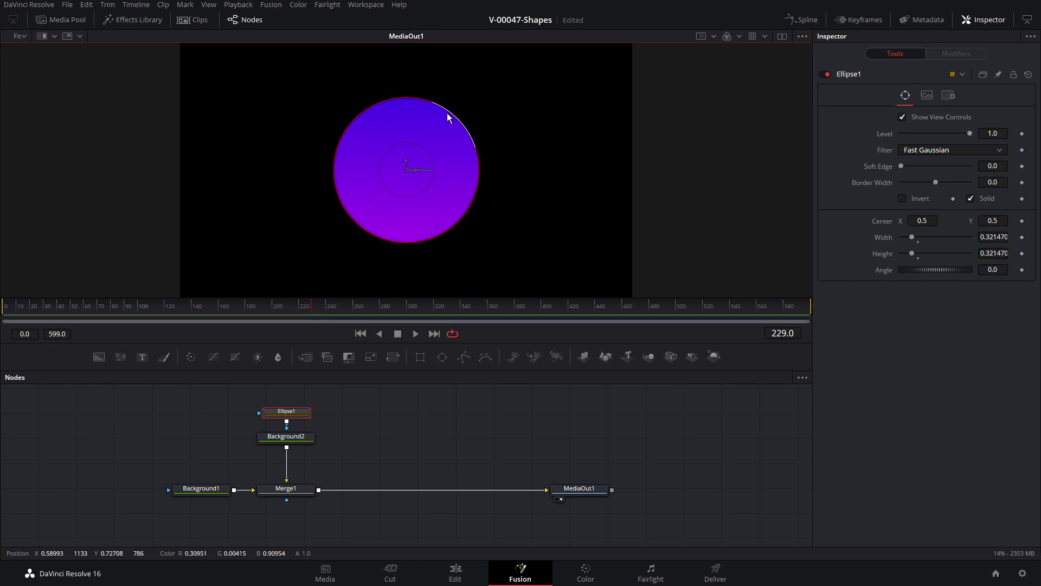
{"action": "mouse_move", "coordinate": [458, 128]}
{"action": "left_mouse_down"}
{"action": "mouse_move", "coordinate": [477, 109]}
{"action": "mouse_move", "coordinate": [448, 135]}
{"action": "mouse_move", "coordinate": [474, 116]}
{"action": "mouse_move", "coordinate": [459, 127]}
{"action": "left_mouse_up"}
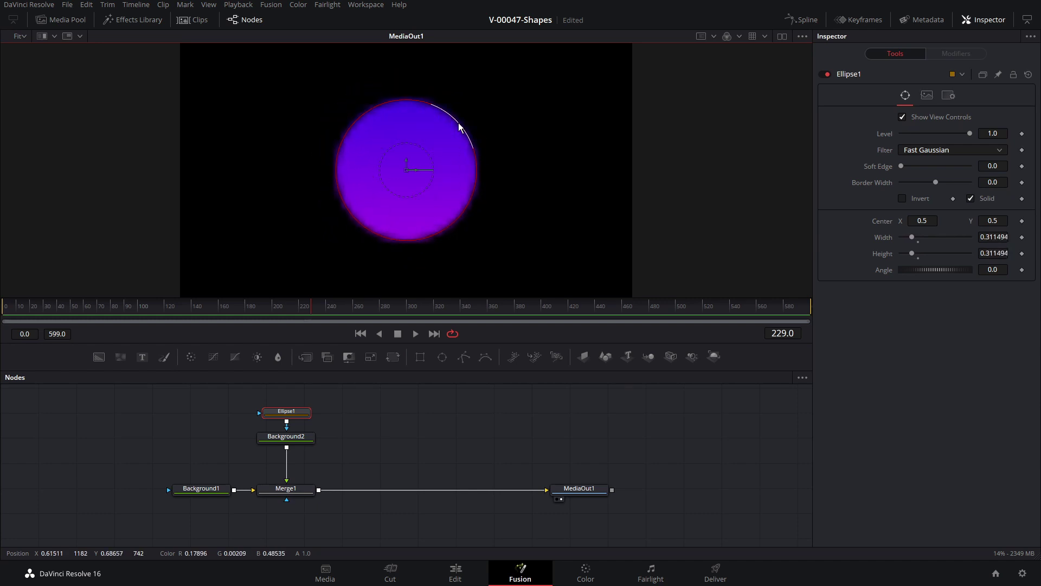
{"action": "mouse_move", "coordinate": [410, 105]}
{"action": "left_mouse_down"}
{"action": "mouse_move", "coordinate": [408, 131]}
{"action": "mouse_move", "coordinate": [411, 106]}
{"action": "mouse_move", "coordinate": [409, 125]}
{"action": "mouse_move", "coordinate": [409, 116]}
{"action": "left_mouse_up"}
{"action": "left_click_drag", "start_coordinate": [474, 167], "coordinate": [497, 170]}
{"action": "left_click_drag", "start_coordinate": [913, 237], "coordinate": [923, 253]}
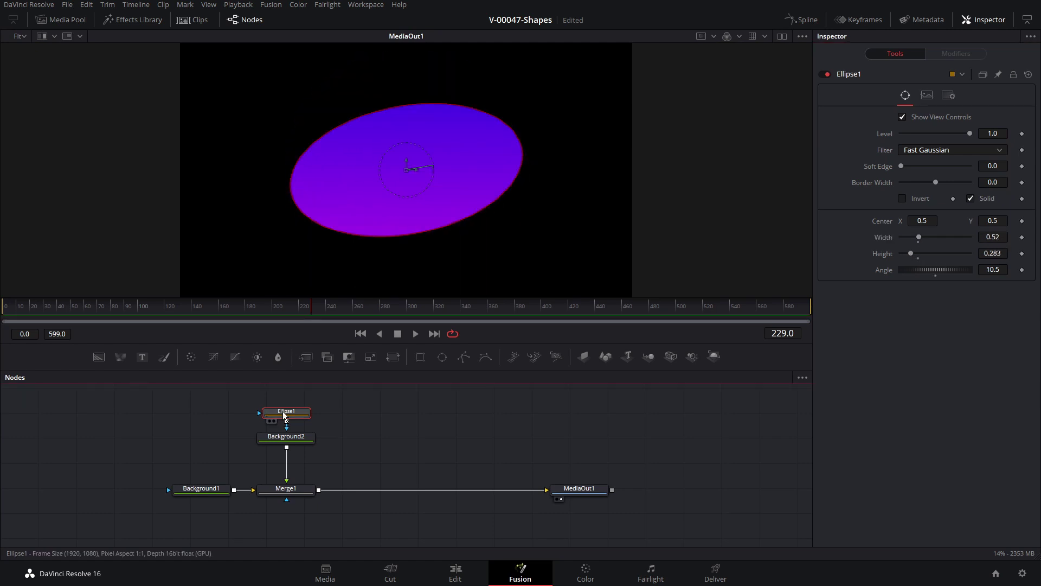
Step: Delete the Ellipse1 mask and attach a Polygon mask to Background2 in its place
{"action": "key", "text": "Delete"}
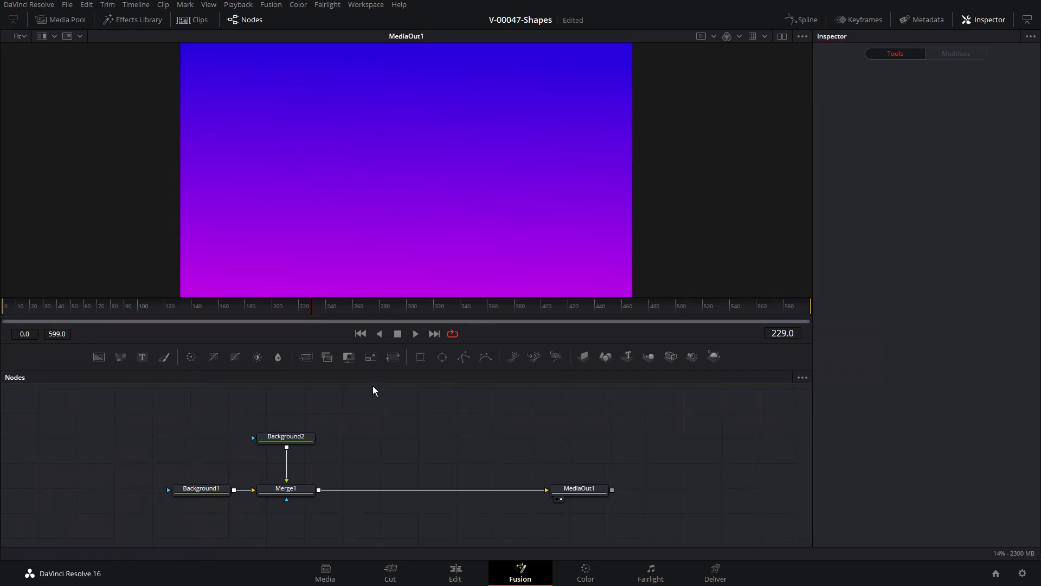
{"action": "left_click", "coordinate": [286, 436]}
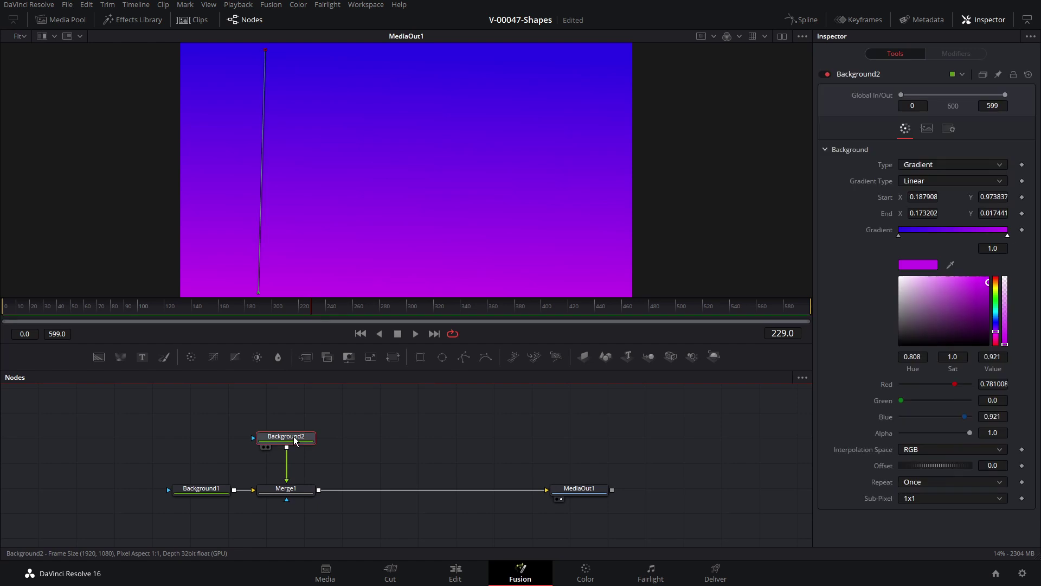
{"action": "left_click", "coordinate": [466, 359]}
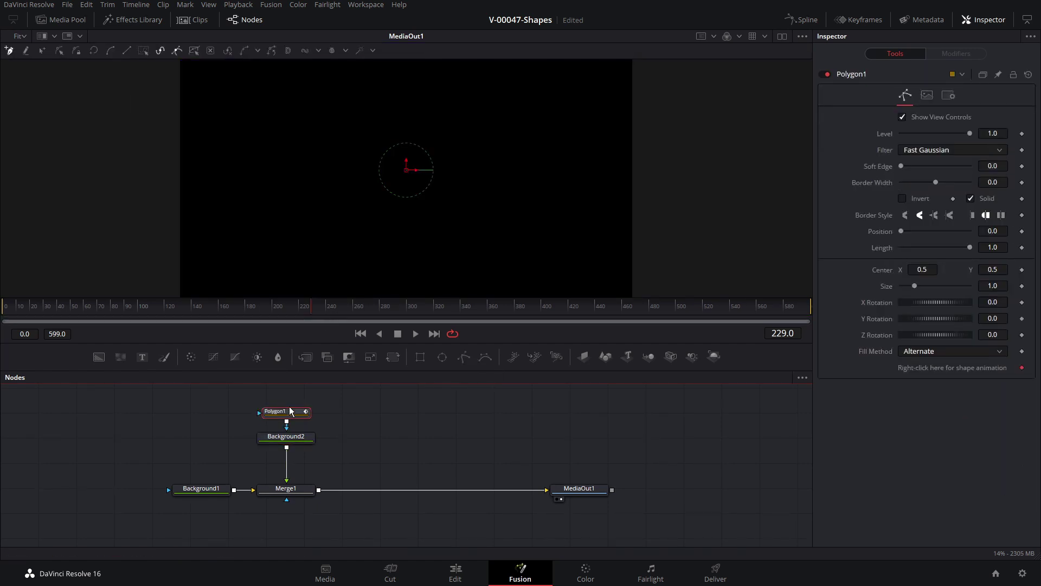
Step: Disconnect Polygon1 from Background2 and draw a closed irregular 13-point outline with straight segments around the frame's center
{"action": "left_click_drag", "start_coordinate": [290, 411], "coordinate": [291, 400]}
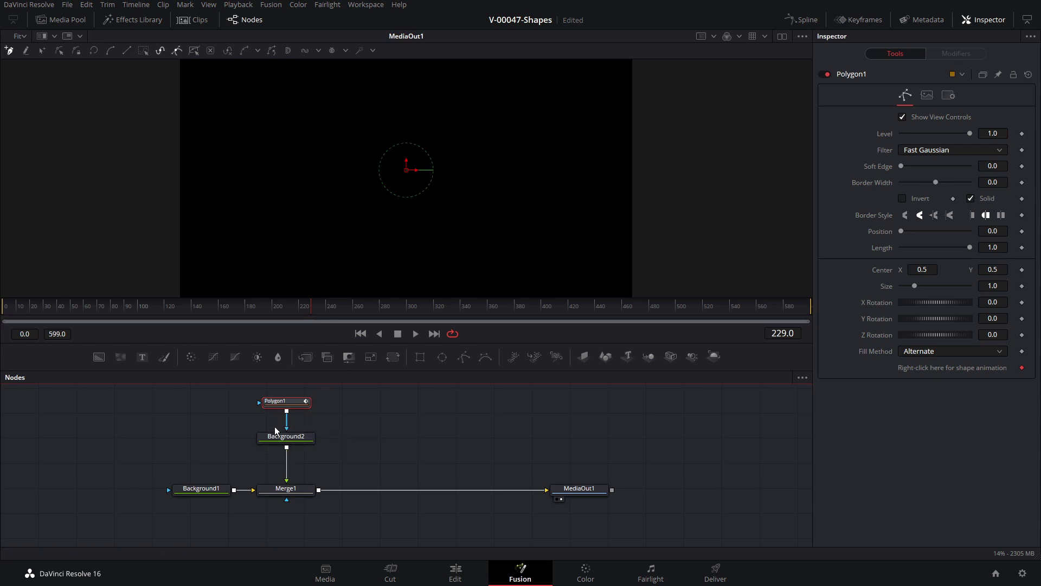
{"action": "left_click_drag", "start_coordinate": [287, 427], "coordinate": [297, 430]}
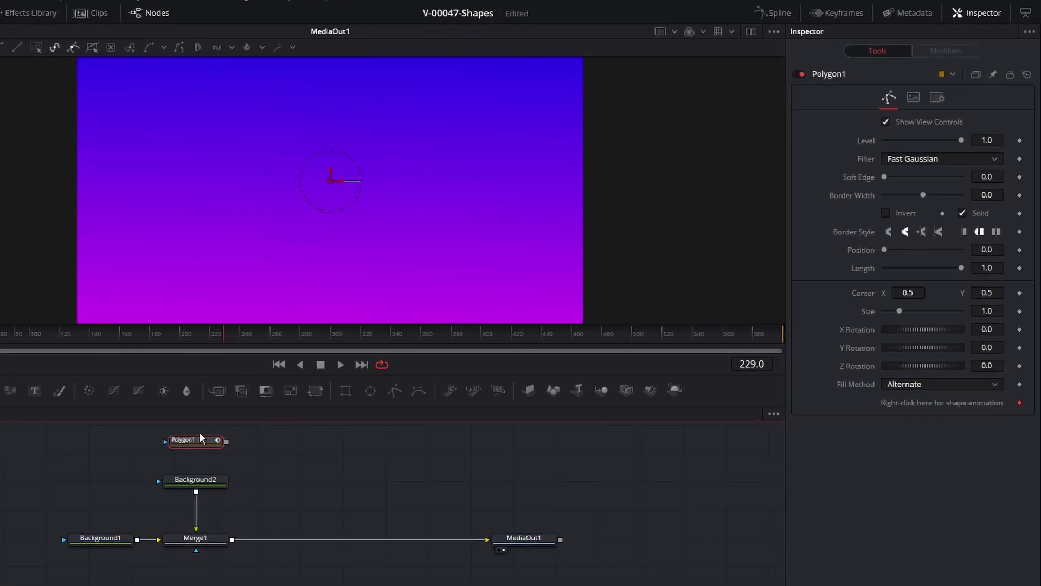
{"action": "left_click", "coordinate": [264, 100]}
{"action": "left_click", "coordinate": [186, 216]}
{"action": "left_click", "coordinate": [271, 198]}
{"action": "left_click", "coordinate": [280, 275]}
{"action": "left_click", "coordinate": [365, 255]}
{"action": "left_click", "coordinate": [314, 213]}
{"action": "left_click", "coordinate": [422, 212]}
{"action": "left_click", "coordinate": [449, 127]}
{"action": "left_click", "coordinate": [351, 137]}
{"action": "left_click", "coordinate": [354, 95]}
{"action": "left_click", "coordinate": [310, 168]}
{"action": "left_click", "coordinate": [273, 175]}
{"action": "left_click", "coordinate": [315, 93]}
{"action": "left_click", "coordinate": [264, 100]}
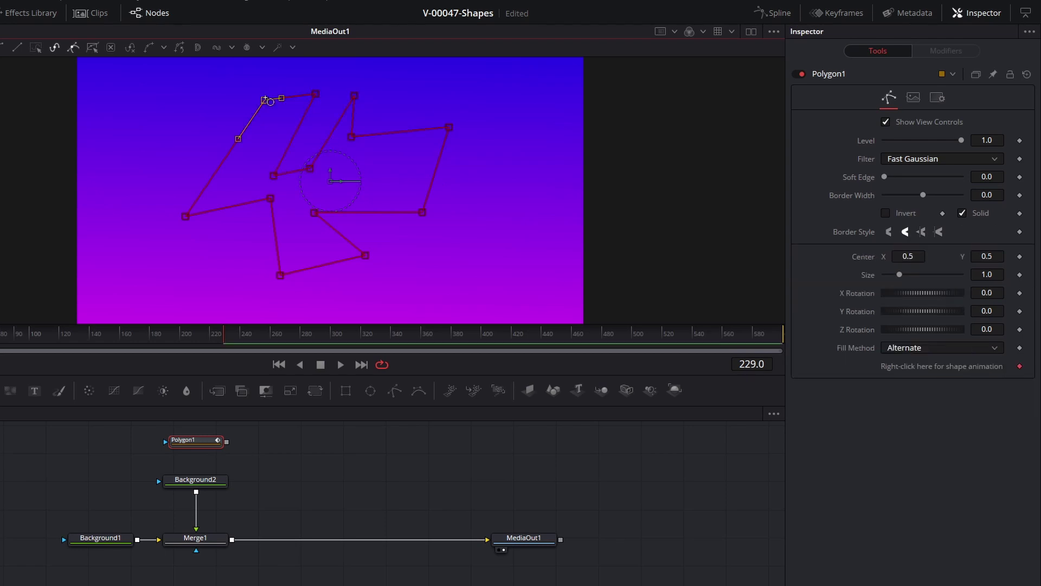
Step: Connect Polygon1's output to Background2's mask input so the drawn outline masks the gradient
{"action": "left_click_drag", "start_coordinate": [227, 441], "coordinate": [279, 427]}
{"action": "left_click_drag", "start_coordinate": [175, 474], "coordinate": [159, 481]}
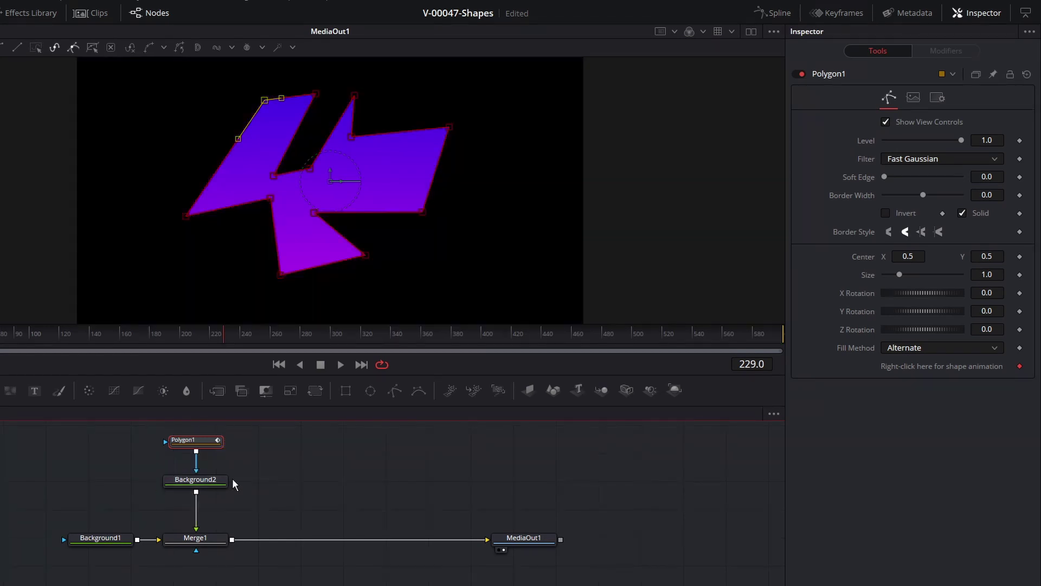
Step: Reshape Polygon1's outline by smoothing its two leftmost corners into curves and shifting several other points
{"action": "left_click", "coordinate": [200, 543]}
{"action": "left_click", "coordinate": [194, 447]}
{"action": "left_click_drag", "start_coordinate": [265, 103], "coordinate": [184, 125]}
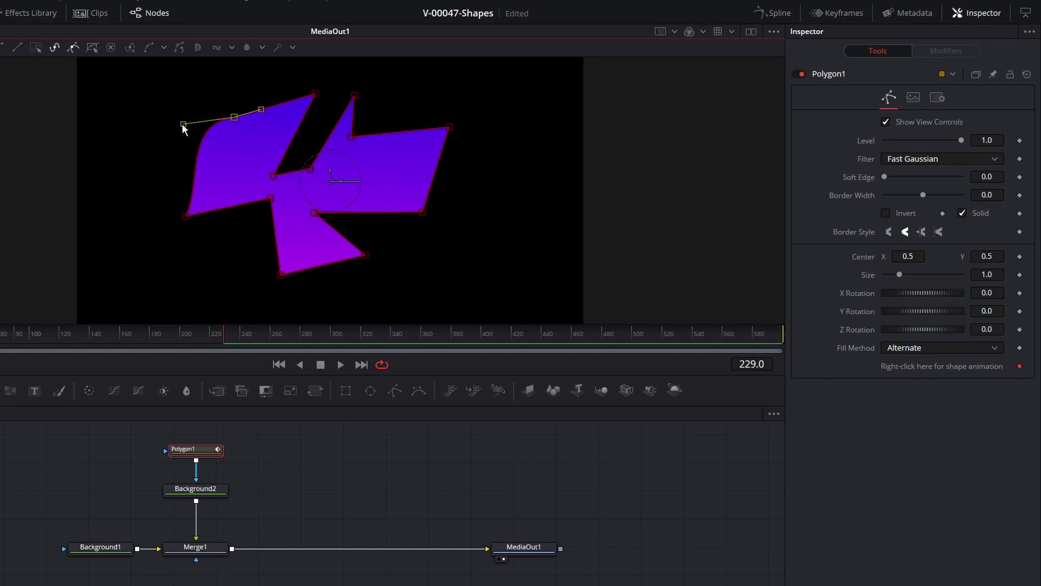
{"action": "left_click_drag", "start_coordinate": [264, 109], "coordinate": [250, 130]}
{"action": "left_click", "coordinate": [186, 216]}
{"action": "left_click", "coordinate": [2, 48]}
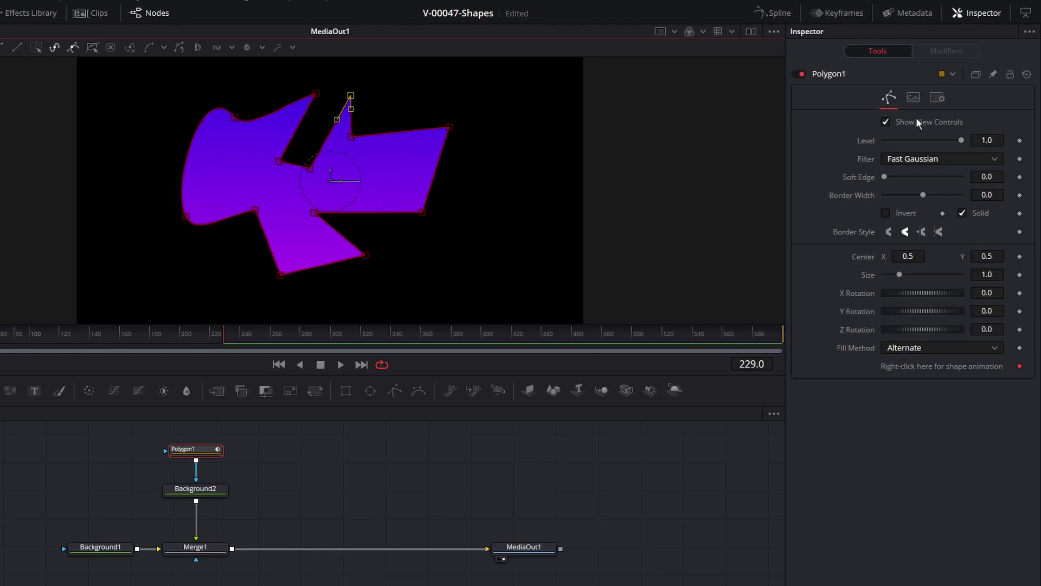
Step: Try out Polygon1's Soft Edge and Solid settings, then delete the Polygon1 mask from Background2
{"action": "left_click_drag", "start_coordinate": [884, 177], "coordinate": [935, 196]}
{"action": "double_click", "coordinate": [863, 179]}
{"action": "left_click", "coordinate": [961, 211]}
{"action": "key", "text": "Delete"}
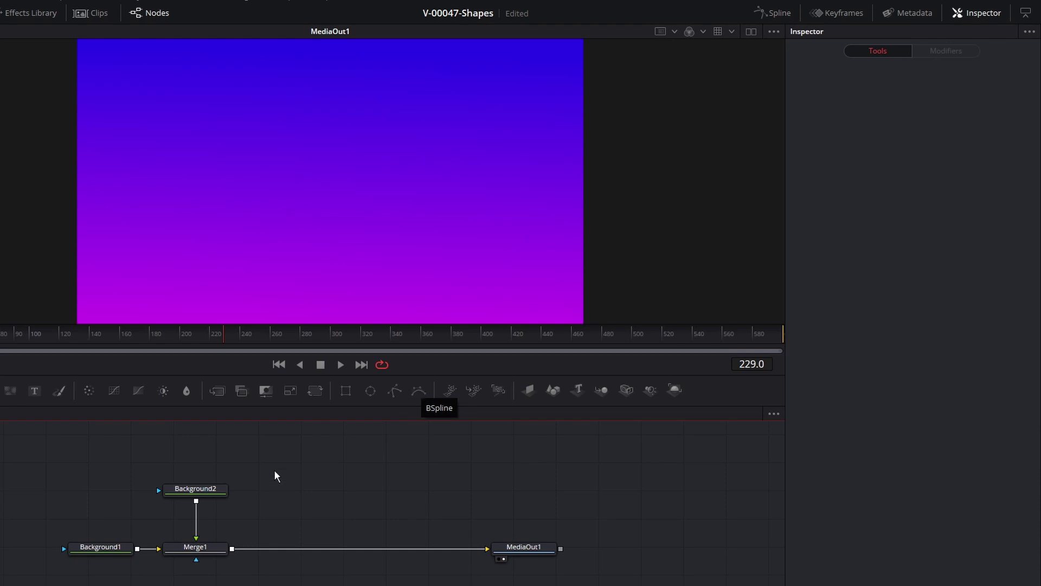
Step: Attach a BSpline mask to Background2 and draw a closed seven-point outline around the frame's center, with a dip in its upper edge
{"action": "left_click", "coordinate": [199, 491]}
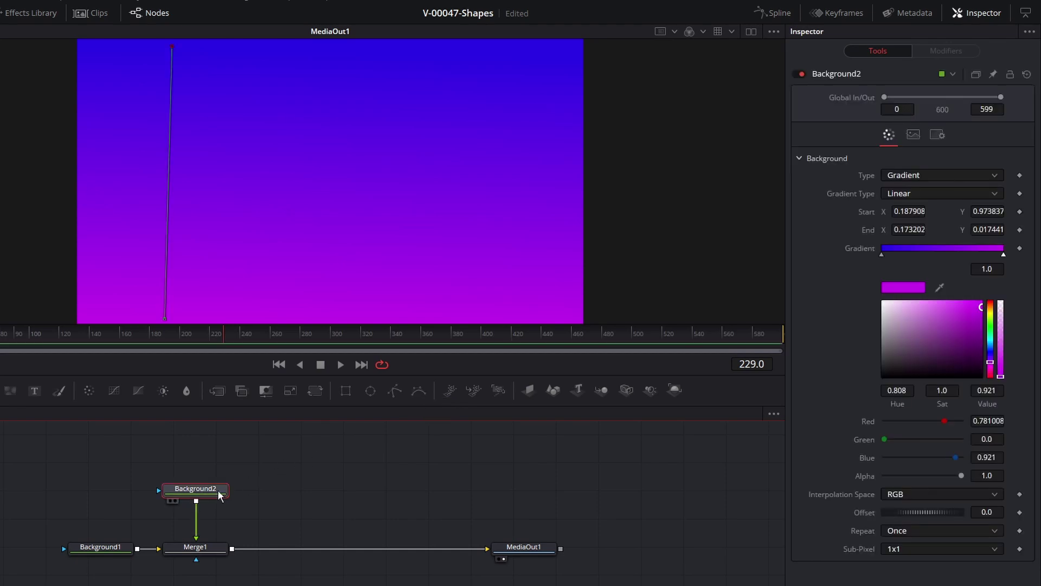
{"action": "left_click", "coordinate": [421, 392]}
{"action": "left_click", "coordinate": [228, 121]}
{"action": "left_click", "coordinate": [196, 242]}
{"action": "left_click", "coordinate": [407, 247]}
{"action": "left_click", "coordinate": [434, 142]}
{"action": "left_click", "coordinate": [369, 102]}
{"action": "left_click", "coordinate": [291, 146]}
{"action": "left_click", "coordinate": [269, 102]}
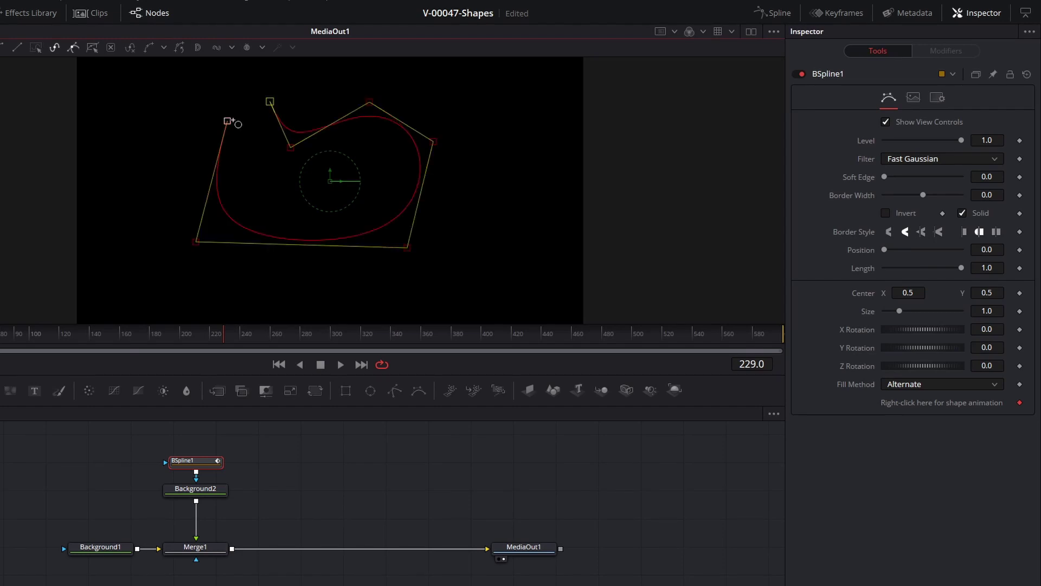
{"action": "left_click", "coordinate": [228, 120]}
Step: Deepen the BSpline's upper dip, pull its upper-right control points outward, and delete the BSpline1 mask
{"action": "left_click_drag", "start_coordinate": [292, 157], "coordinate": [297, 172]}
{"action": "left_click_drag", "start_coordinate": [370, 103], "coordinate": [404, 97]}
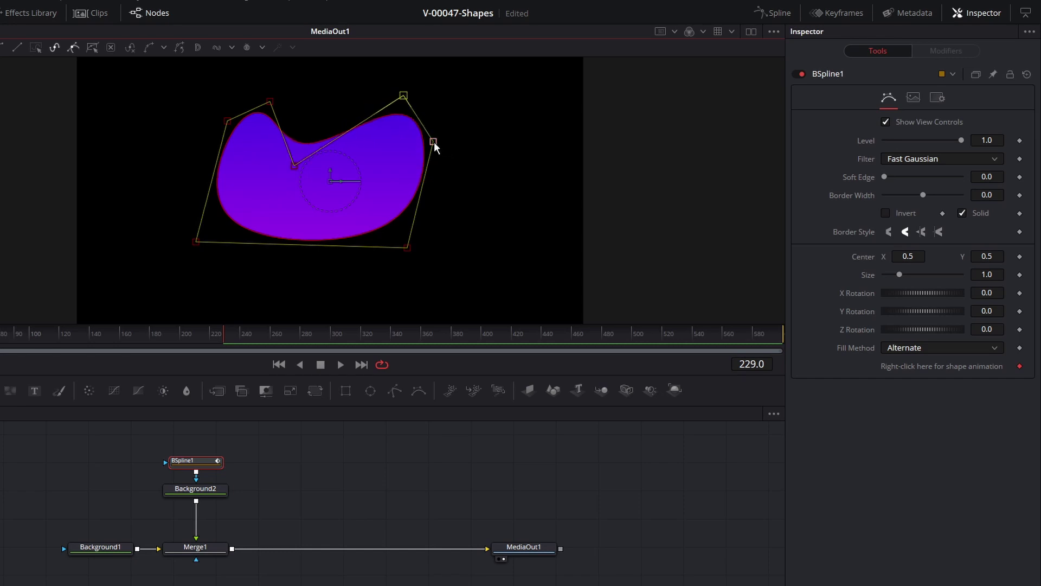
{"action": "left_click_drag", "start_coordinate": [435, 144], "coordinate": [470, 145]}
{"action": "left_click", "coordinate": [197, 462]}
{"action": "key", "text": "Delete"}
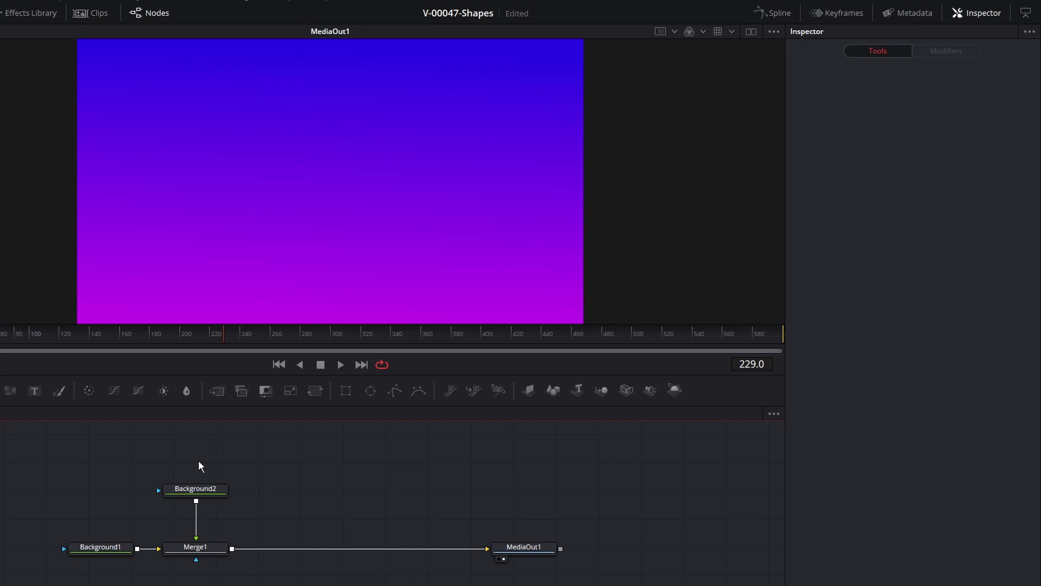
Step: Look up the Triangle tool by searching the tool list for "trian"
{"action": "key", "text": "shift+space"}
{"action": "type", "text": "trian"}
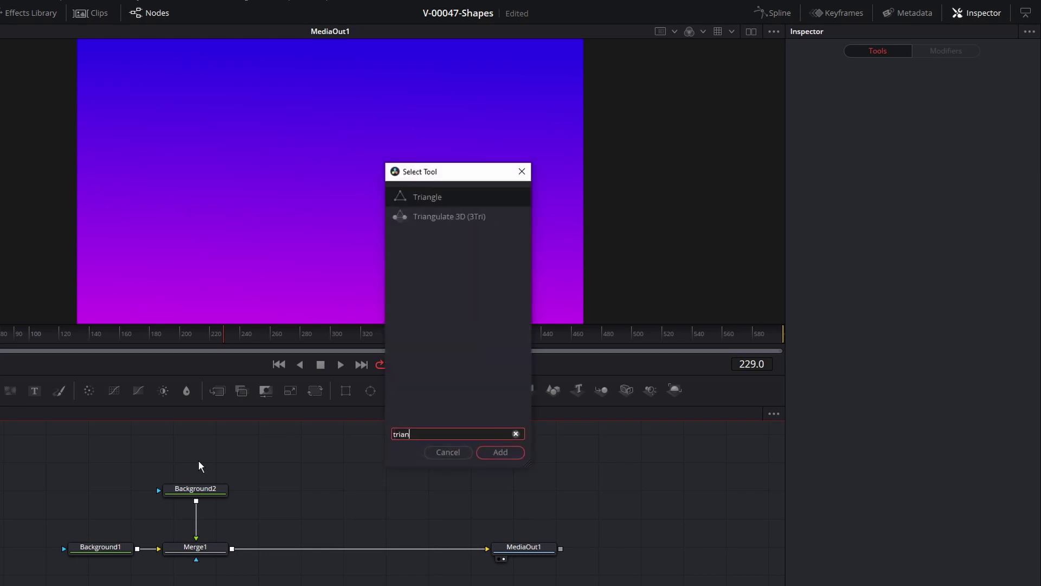
{"action": "left_click", "coordinate": [448, 451]}
Step: Attach a Polygon mask to Background2 and draw a closed three-point triangle slightly left of the frame's center
{"action": "left_click", "coordinate": [219, 489]}
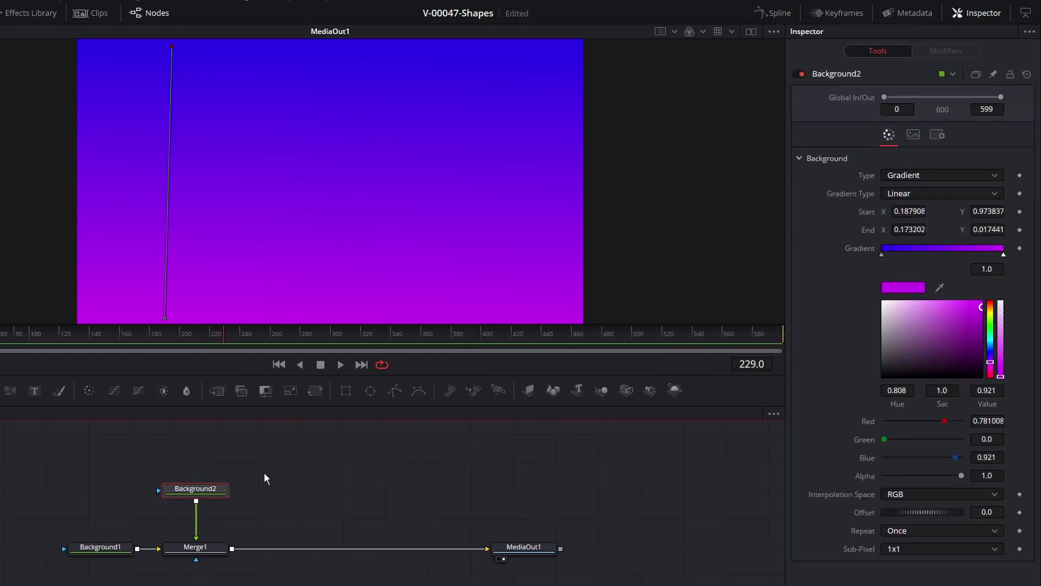
{"action": "left_click", "coordinate": [396, 391]}
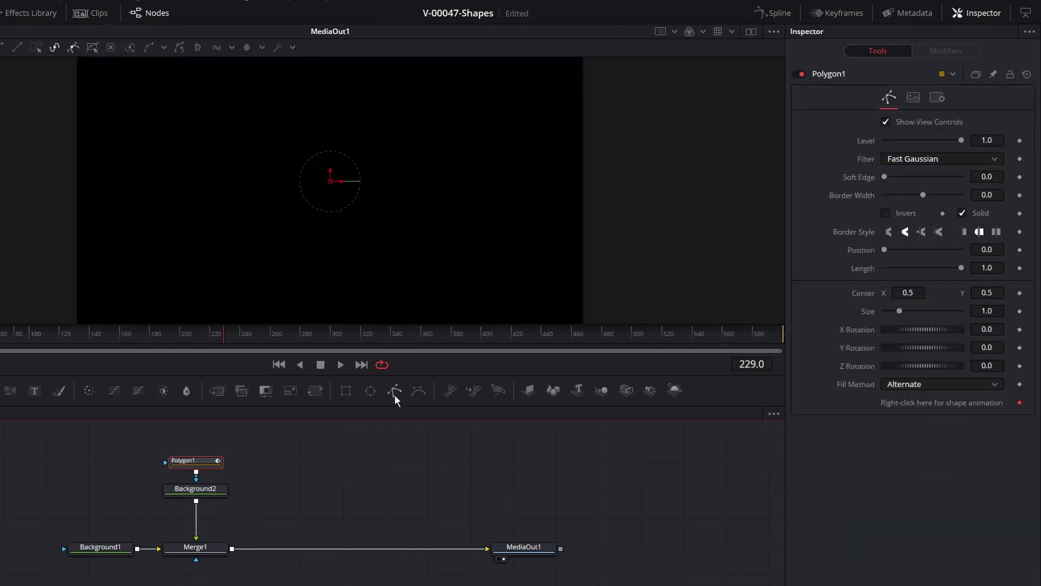
{"action": "left_click", "coordinate": [280, 131]}
{"action": "left_click", "coordinate": [211, 259]}
{"action": "left_click", "coordinate": [394, 239]}
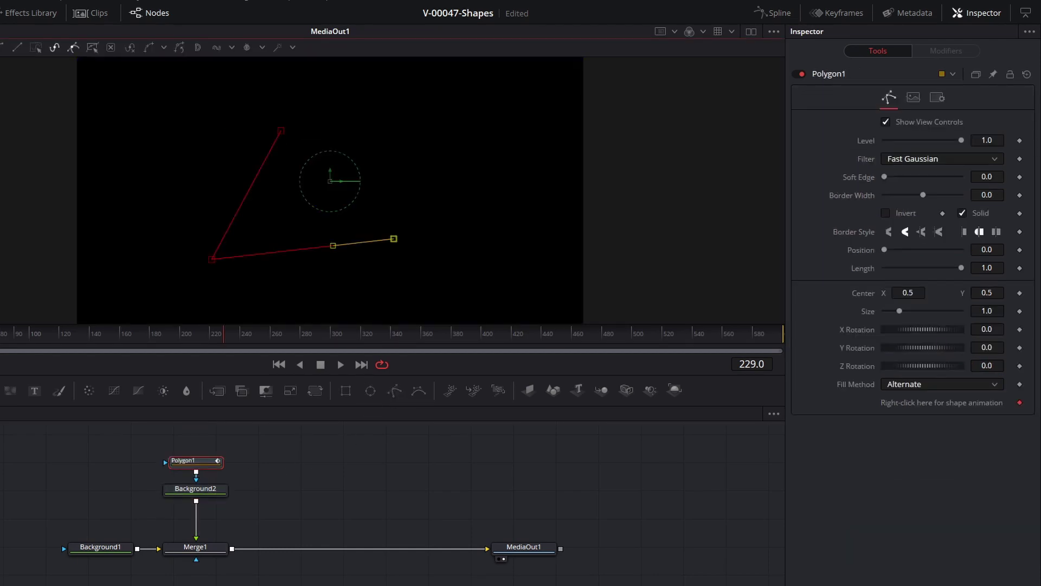
{"action": "left_click", "coordinate": [281, 131]}
Step: Level the triangle's base by moving its lower corners, then pull the lower-right corner inward
{"action": "left_click_drag", "start_coordinate": [394, 240], "coordinate": [394, 254]}
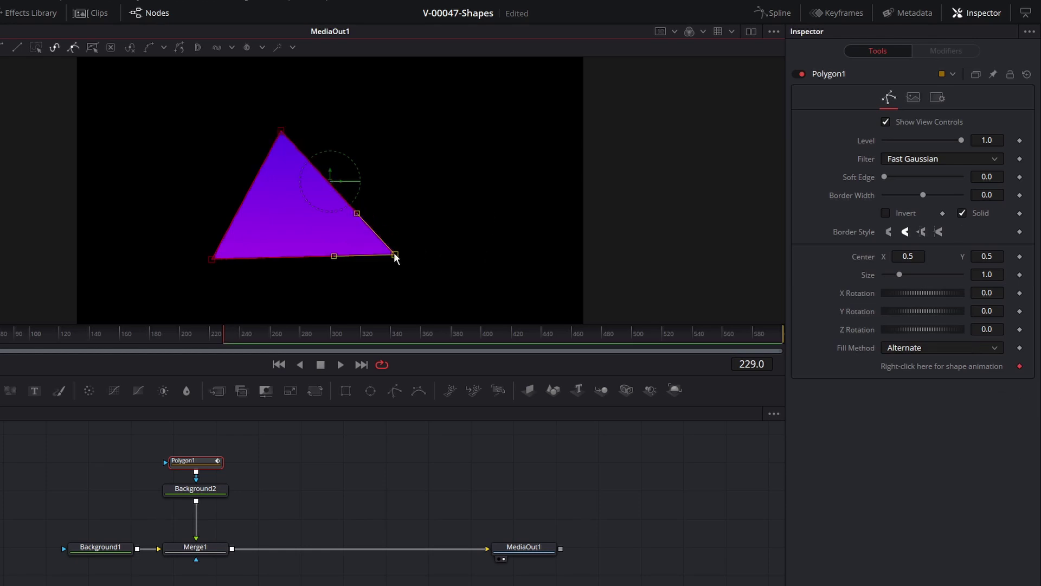
{"action": "mouse_move", "coordinate": [213, 259]}
{"action": "left_mouse_down"}
{"action": "mouse_move", "coordinate": [238, 235]}
{"action": "mouse_move", "coordinate": [207, 254]}
{"action": "left_mouse_up"}
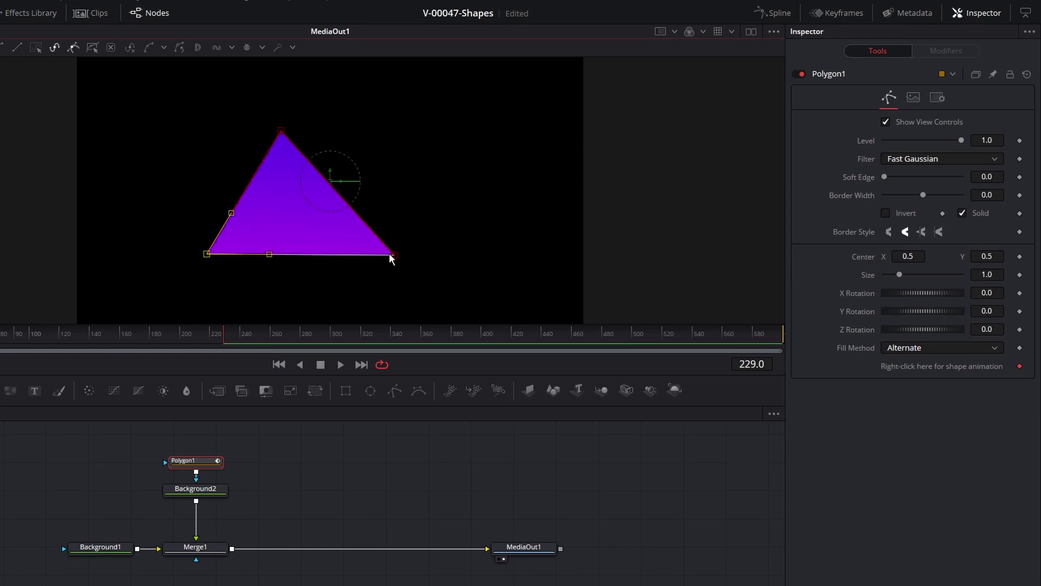
{"action": "left_click_drag", "start_coordinate": [393, 255], "coordinate": [375, 247]}
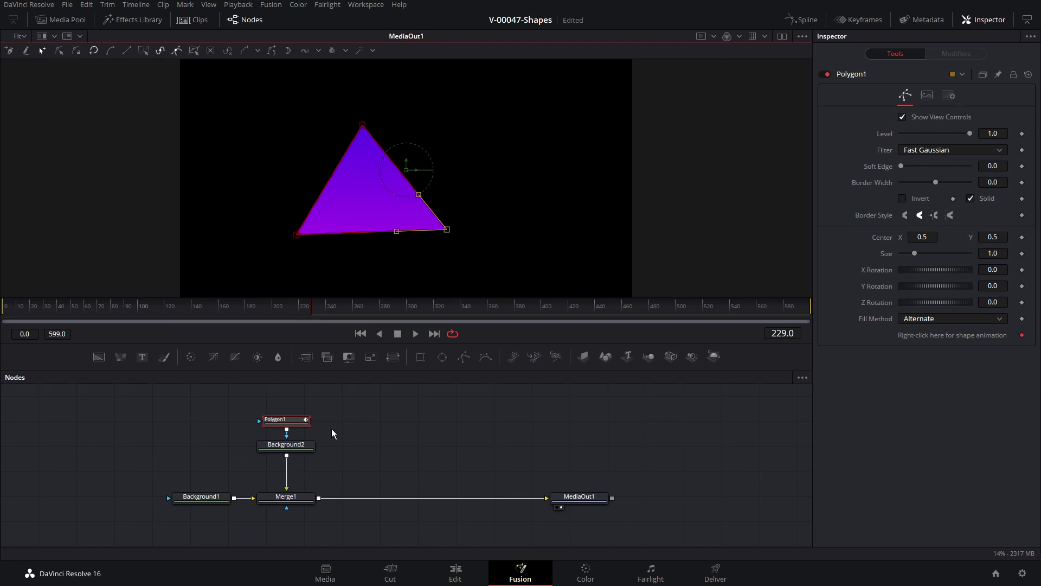
Step: Save the project and delete the Polygon1 mask from Background2
{"action": "key", "text": "ctrl+s"}
{"action": "left_click", "coordinate": [291, 423]}
{"action": "key", "text": "Delete"}
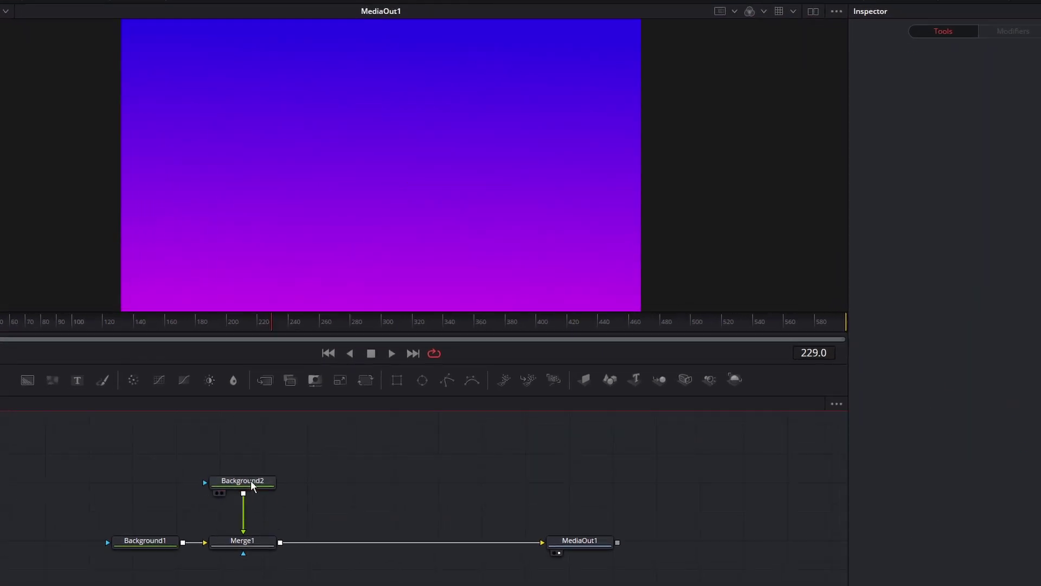
Step: Attach an Ellipse mask to Background2, sized to about 0.288 and centered at about X 0.326, Y 0.560
{"action": "left_click_drag", "start_coordinate": [293, 448], "coordinate": [293, 455]}
{"action": "left_click", "coordinate": [422, 380]}
{"action": "left_click_drag", "start_coordinate": [465, 81], "coordinate": [346, 208]}
{"action": "left_click_drag", "start_coordinate": [221, 463], "coordinate": [220, 448]}
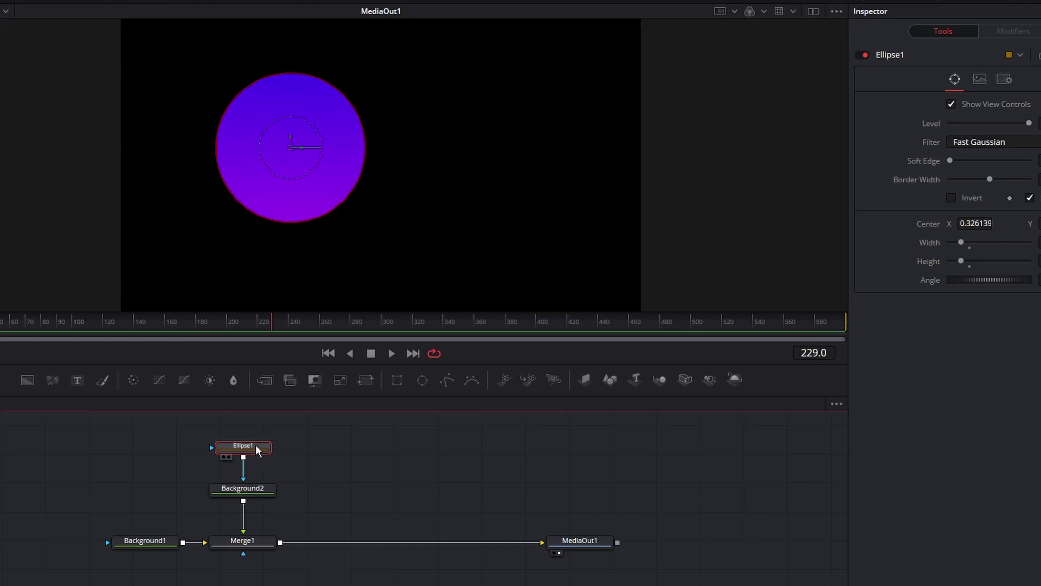
Step: Insert a second Ellipse mask between Ellipse1 and Background2, sized to about 0.305 and overlapping the first circle's right side
{"action": "left_click", "coordinate": [222, 488]}
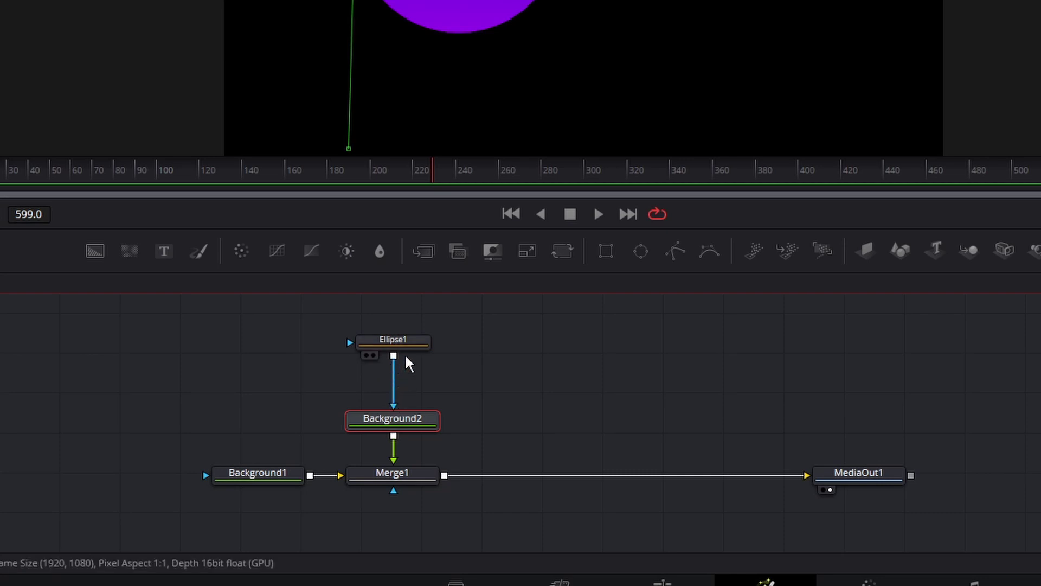
{"action": "left_click_drag", "start_coordinate": [407, 351], "coordinate": [400, 332]}
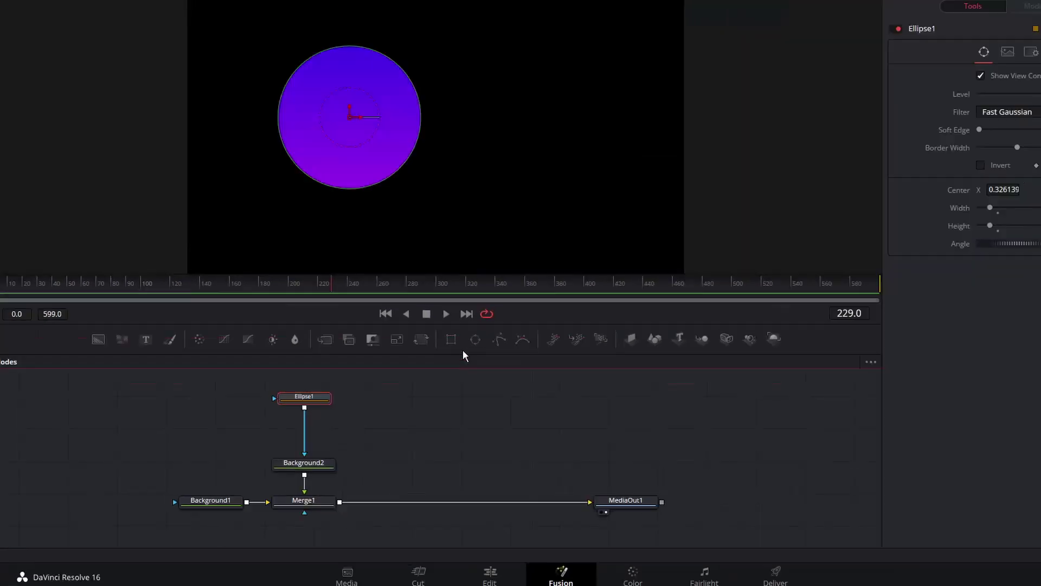
{"action": "left_click", "coordinate": [475, 339]}
{"action": "left_click_drag", "start_coordinate": [448, 259], "coordinate": [449, 141]}
{"action": "left_click_drag", "start_coordinate": [436, 133], "coordinate": [440, 118]}
Step: Set Ellipse2's Paint Mode to Subtract so it cuts into Ellipse1's circle
{"action": "left_click", "coordinate": [286, 409]}
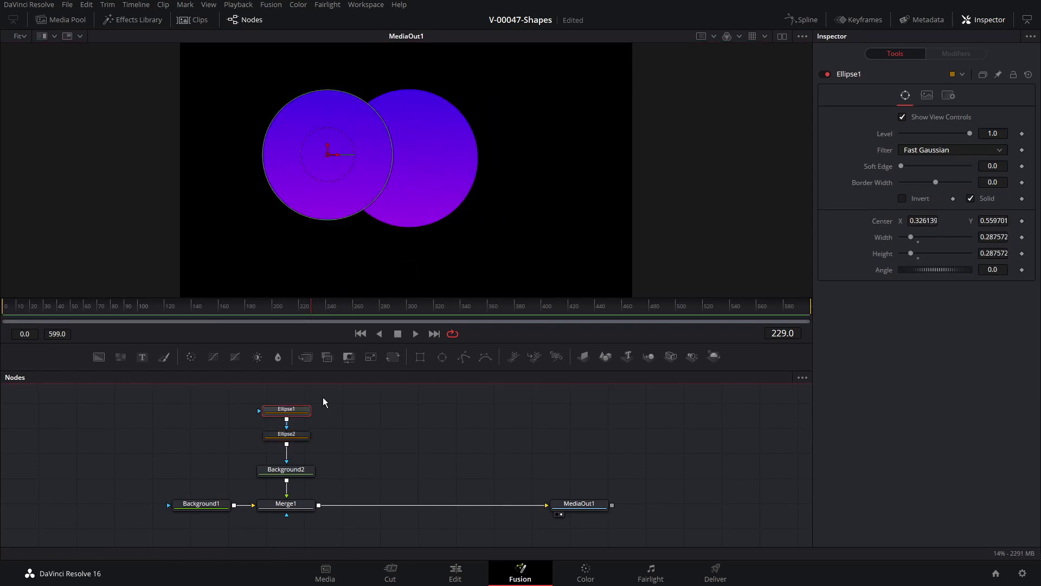
{"action": "left_click", "coordinate": [285, 503]}
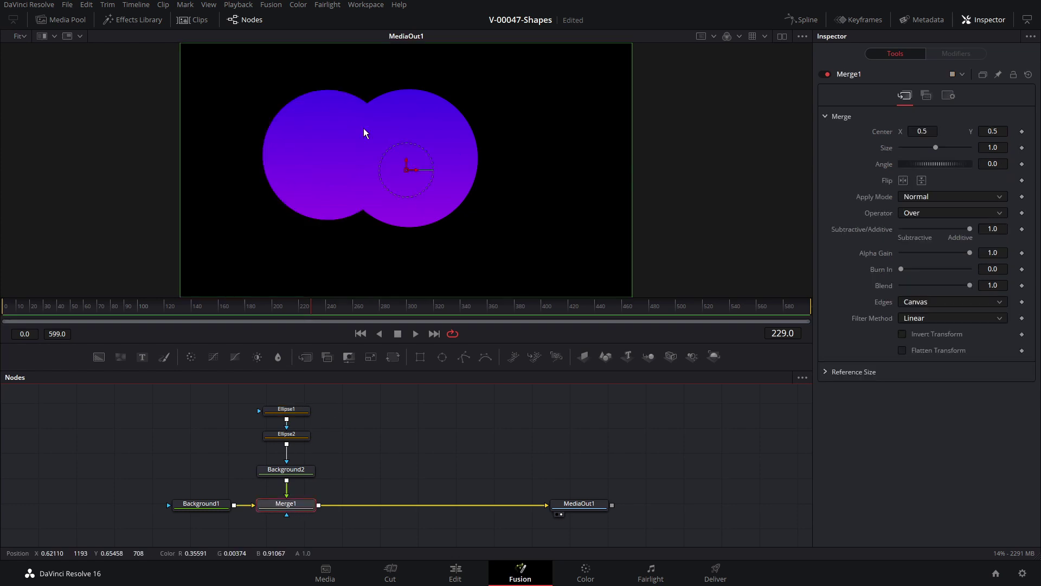
{"action": "left_click", "coordinate": [287, 409]}
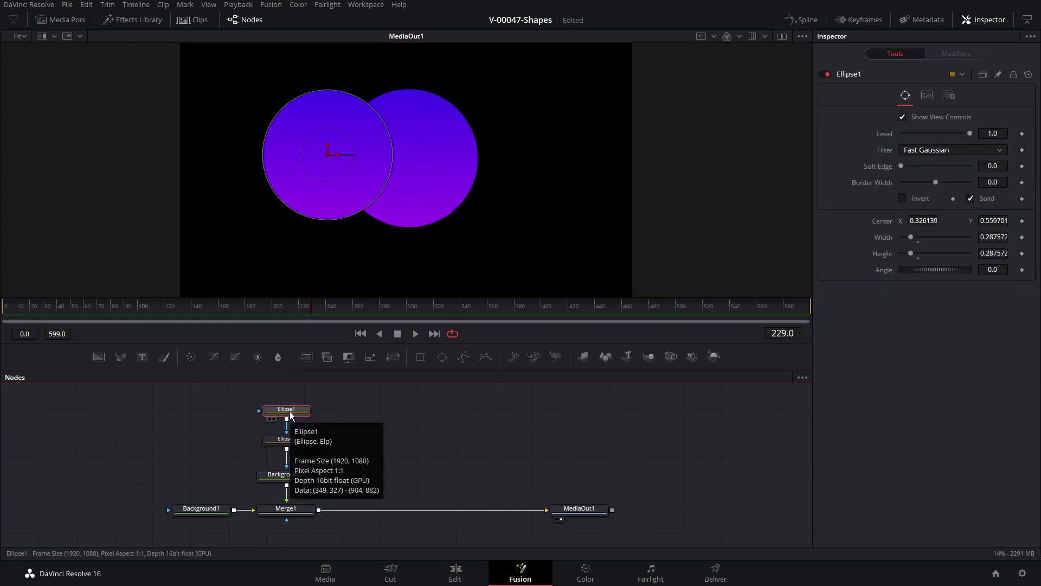
{"action": "left_click", "coordinate": [286, 443]}
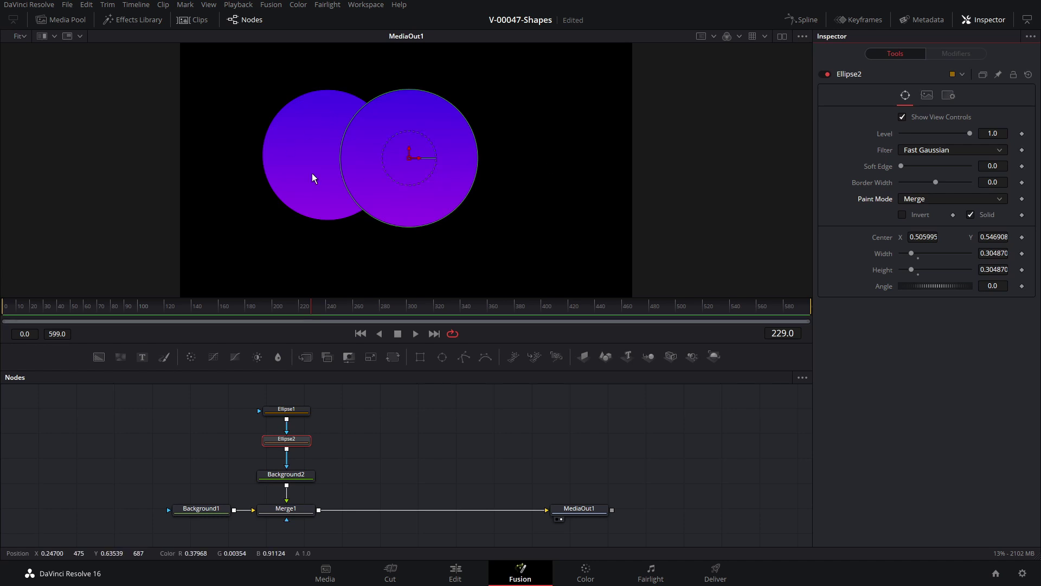
{"action": "left_click", "coordinate": [929, 200]}
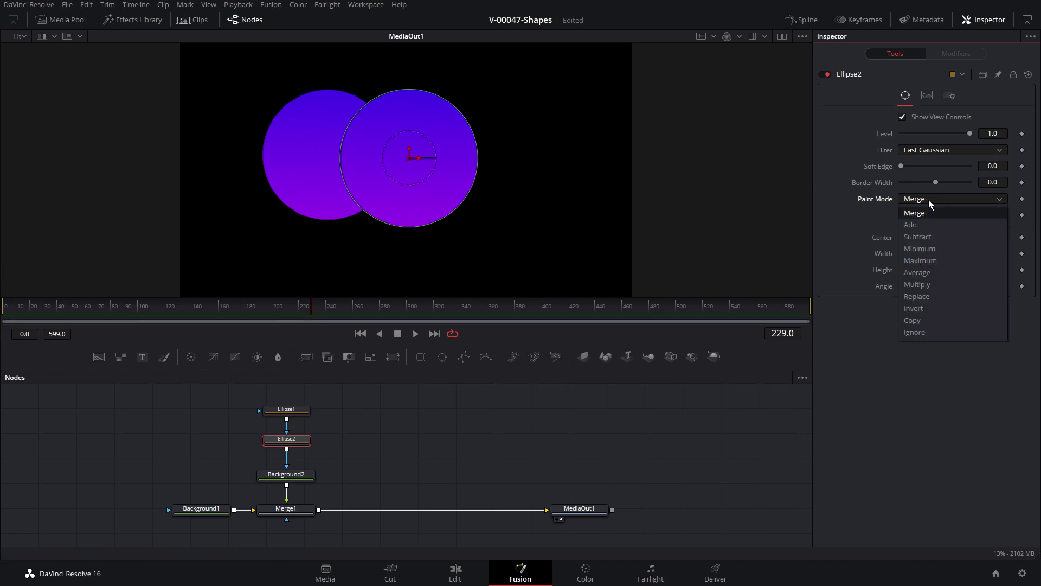
{"action": "left_click", "coordinate": [932, 236]}
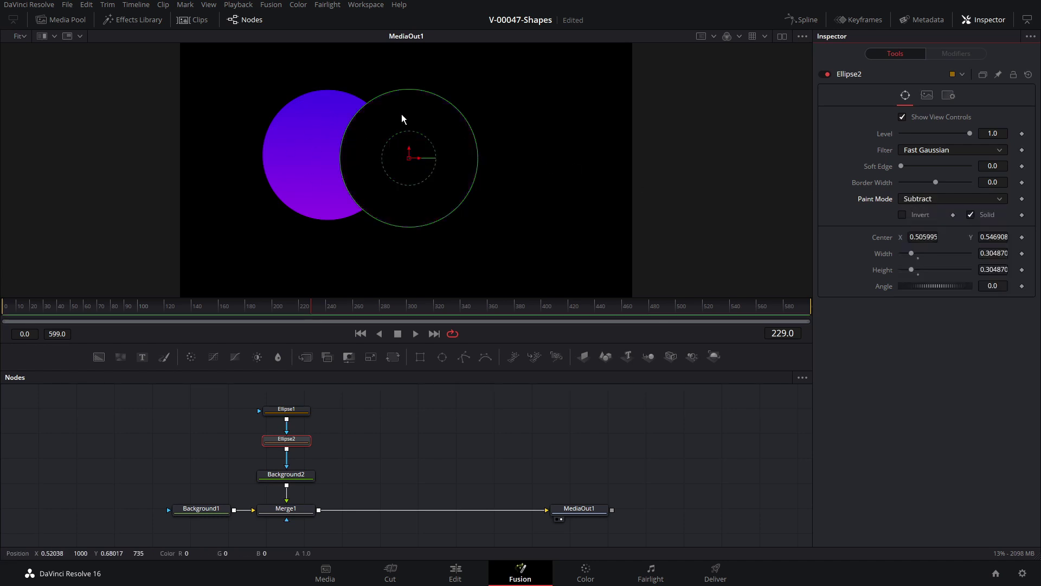
Step: Try Average as Ellipse2's Paint Mode, then set it to Invert
{"action": "left_click", "coordinate": [943, 199]}
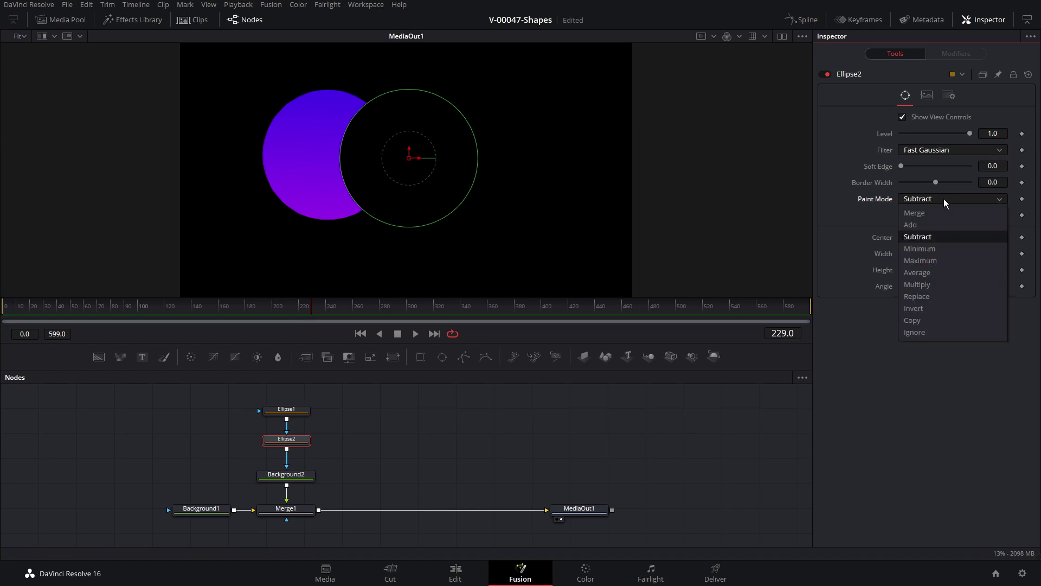
{"action": "left_click", "coordinate": [942, 273]}
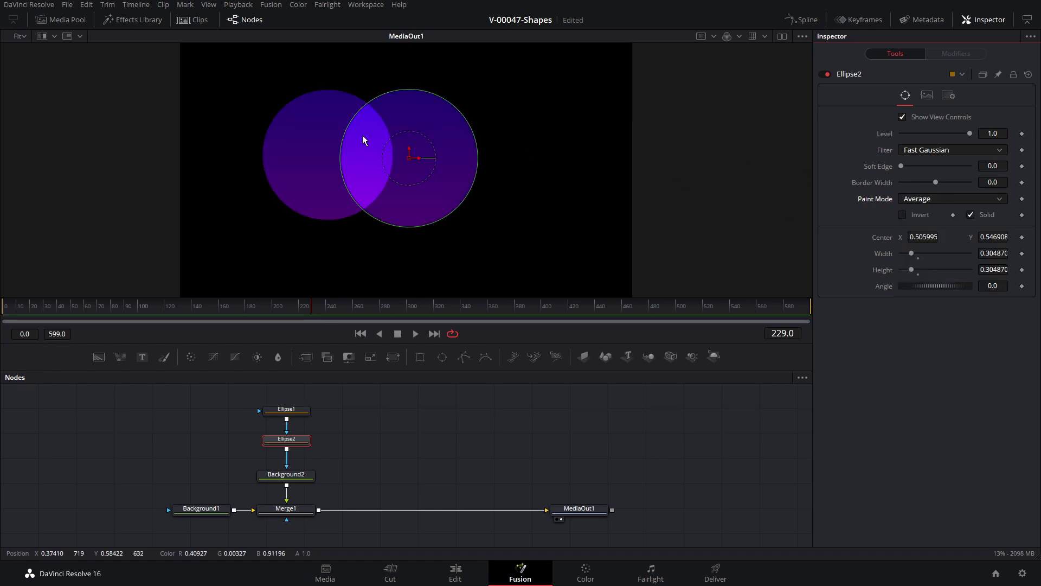
{"action": "left_click", "coordinate": [966, 201]}
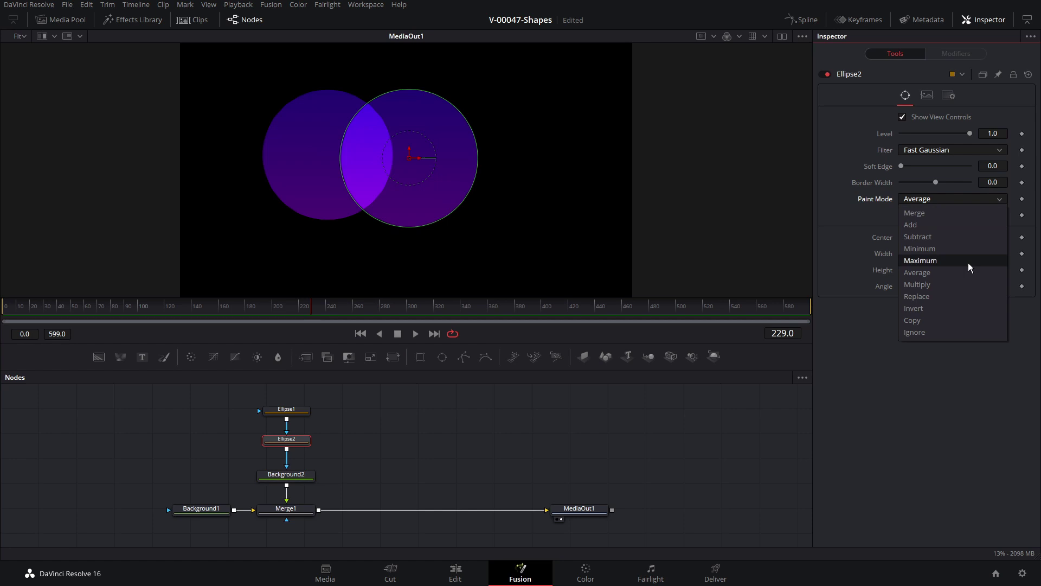
{"action": "left_click", "coordinate": [954, 308]}
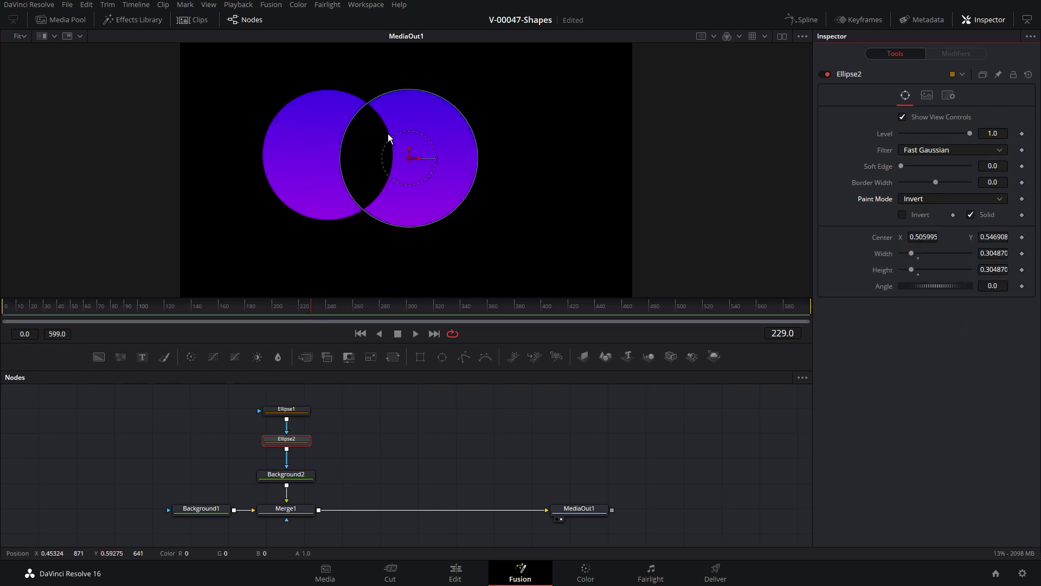
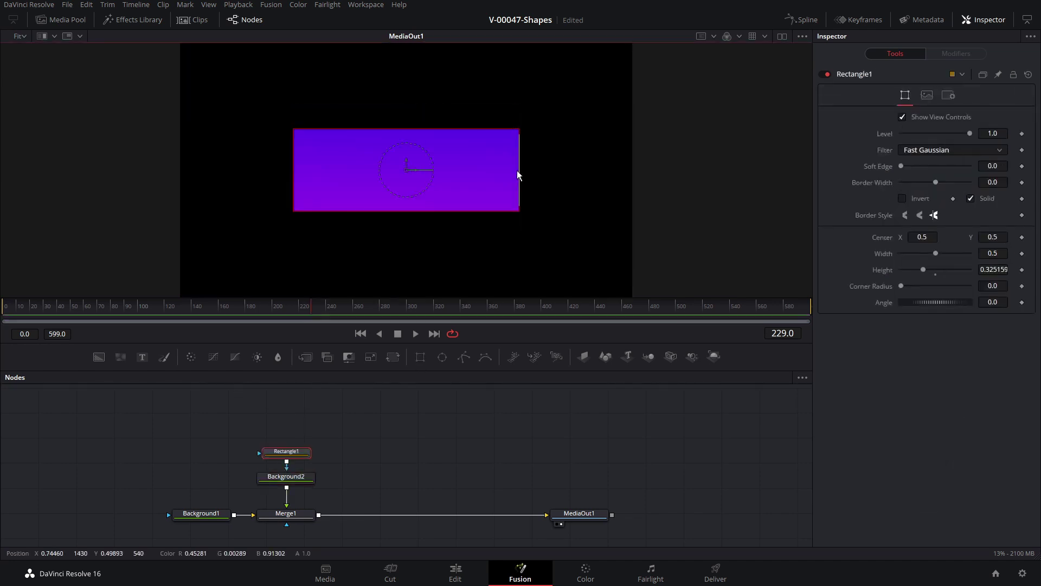
Step: Rotate Rectangle1 to an angle of 45 and shrink it to a width of about 0.214 and a height of about 0.223
{"action": "left_click_drag", "start_coordinate": [515, 174], "coordinate": [440, 135]}
{"action": "left_click", "coordinate": [993, 302]}
{"action": "type", "text": "45"}
{"action": "key", "text": "Return"}
{"action": "mouse_move", "coordinate": [377, 140]}
{"action": "left_mouse_down"}
{"action": "mouse_move", "coordinate": [391, 165]}
{"action": "mouse_move", "coordinate": [384, 152]}
{"action": "left_mouse_up"}
{"action": "left_click_drag", "start_coordinate": [441, 136], "coordinate": [441, 137]}
Step: Duplicate Rectangle1 below itself in the mask chain, raise the copy to Y 0.581, and set its Paint Mode to Subtract to form a check mark
{"action": "left_click_drag", "start_coordinate": [291, 451], "coordinate": [291, 428]}
{"action": "key", "text": "ctrl+c"}
{"action": "key", "text": "ctrl+v"}
{"action": "left_click_drag", "start_coordinate": [406, 170], "coordinate": [407, 149]}
{"action": "left_click", "coordinate": [952, 198]}
{"action": "left_click", "coordinate": [922, 239]}
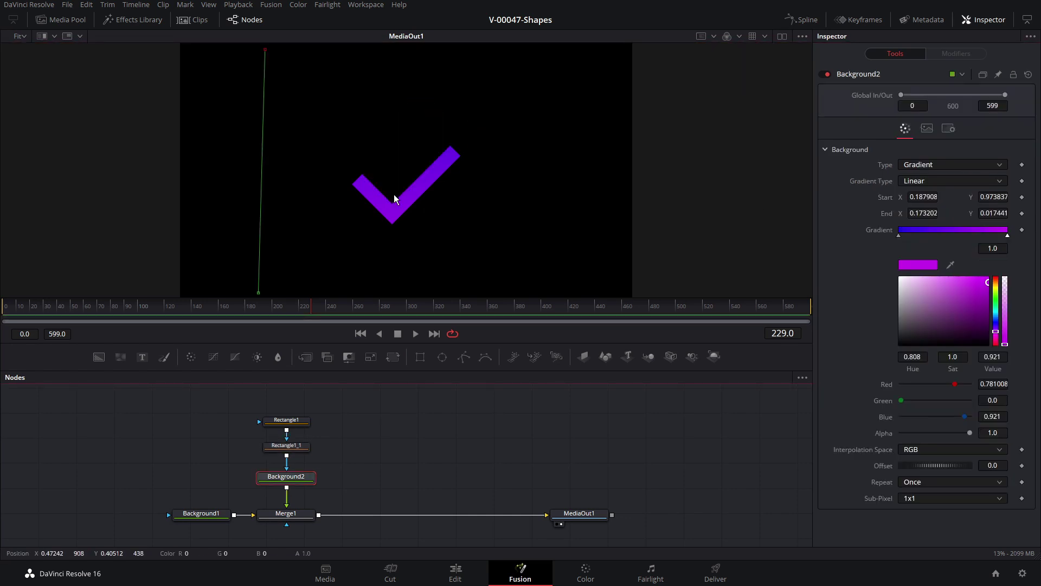
Step: Insert an Ellipse mask between Rectangle1_1 and Background2, sized to about 0.414 and centered at about X 0.504, Y 0.466
{"action": "left_click_drag", "start_coordinate": [244, 402], "coordinate": [302, 437]}
{"action": "left_click", "coordinate": [301, 433]}
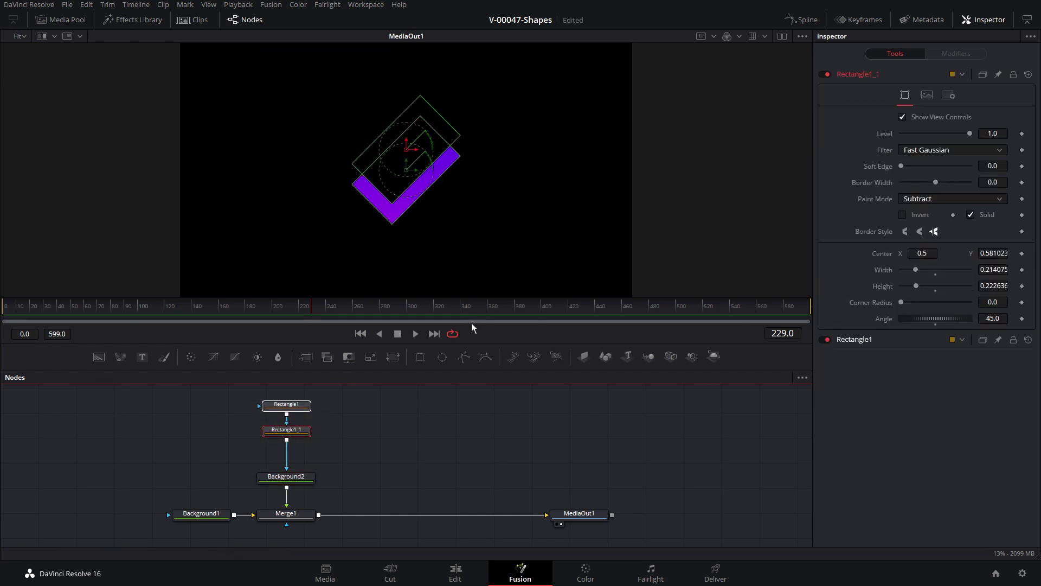
{"action": "left_click_drag", "start_coordinate": [276, 473], "coordinate": [276, 477]}
{"action": "left_click", "coordinate": [442, 356]}
{"action": "left_click_drag", "start_coordinate": [479, 93], "coordinate": [467, 102]}
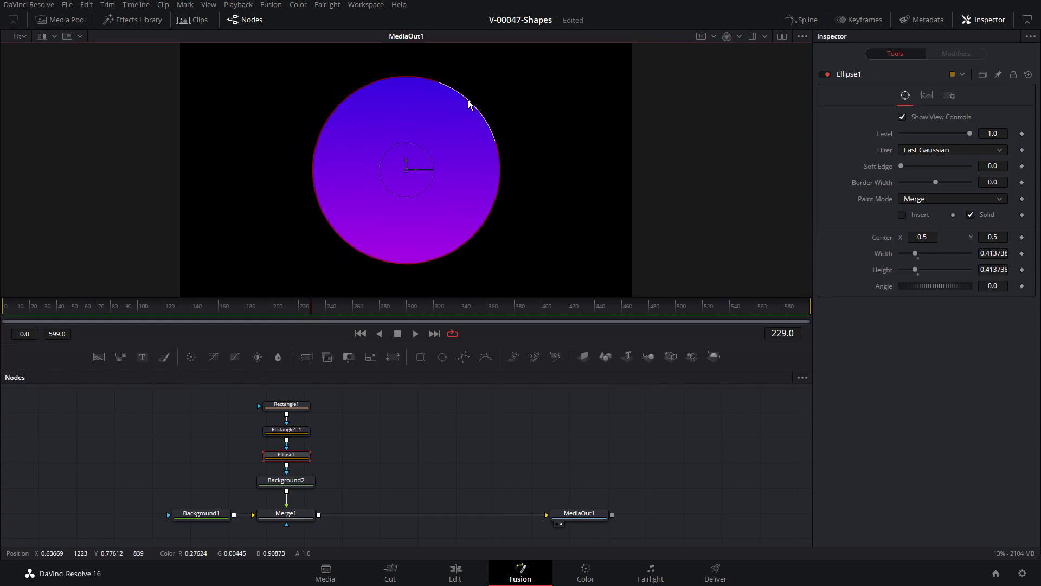
{"action": "left_click_drag", "start_coordinate": [414, 170], "coordinate": [411, 185]}
Step: Set Ellipse1's Paint Mode to Invert to cut the check mark out of the circle, and shrink the circle slightly
{"action": "left_click", "coordinate": [291, 456]}
{"action": "left_click", "coordinate": [963, 199]}
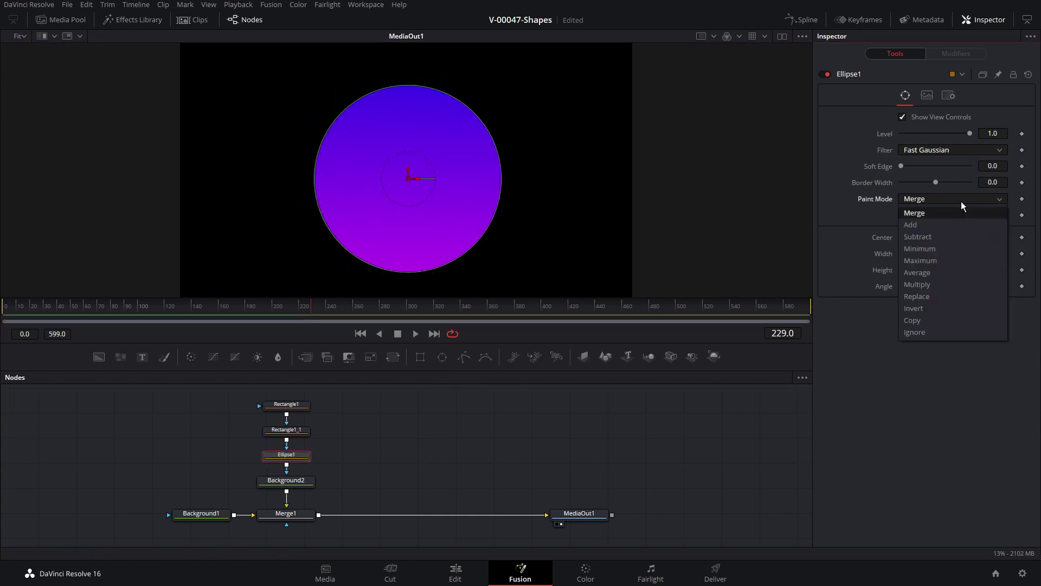
{"action": "left_click", "coordinate": [956, 308]}
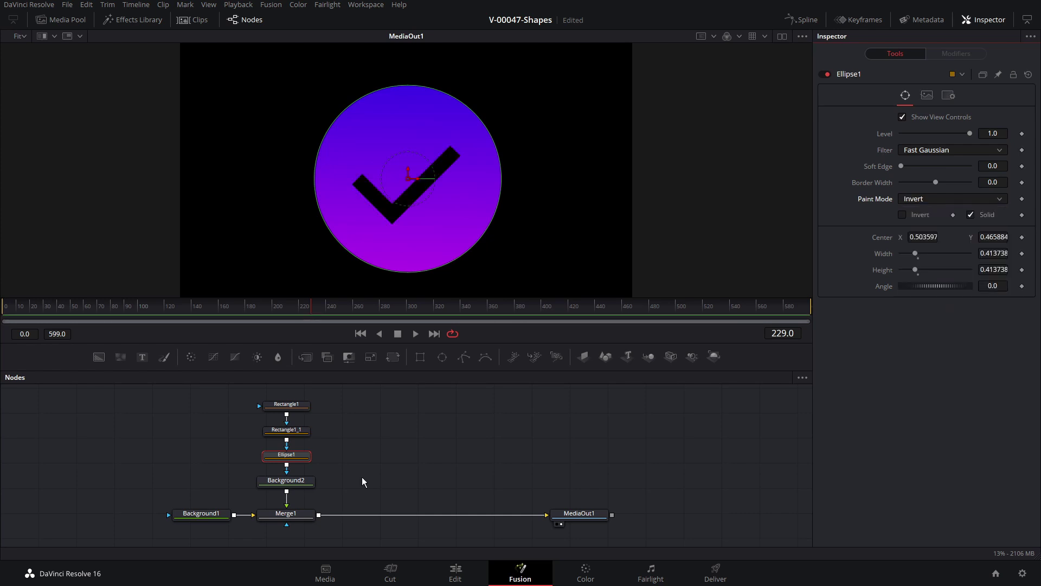
{"action": "left_click", "coordinate": [579, 513]}
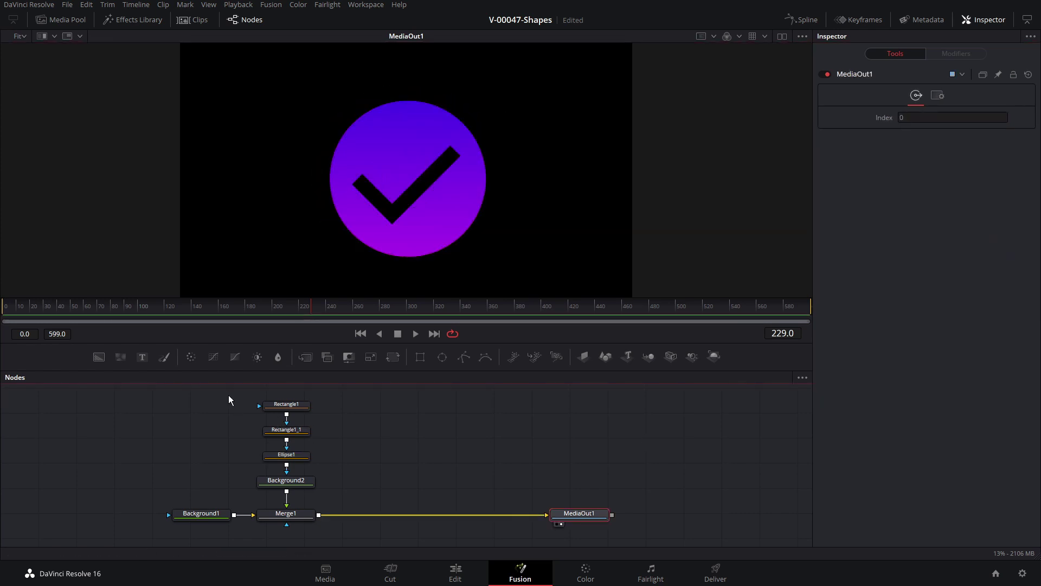
Step: Replace the three mask nodes above Background2 with a single new Ellipse mask and shrink its circle
{"action": "left_click_drag", "start_coordinate": [226, 394], "coordinate": [312, 462]}
{"action": "key", "text": "Delete"}
{"action": "left_click", "coordinate": [295, 481]}
{"action": "left_click", "coordinate": [442, 357]}
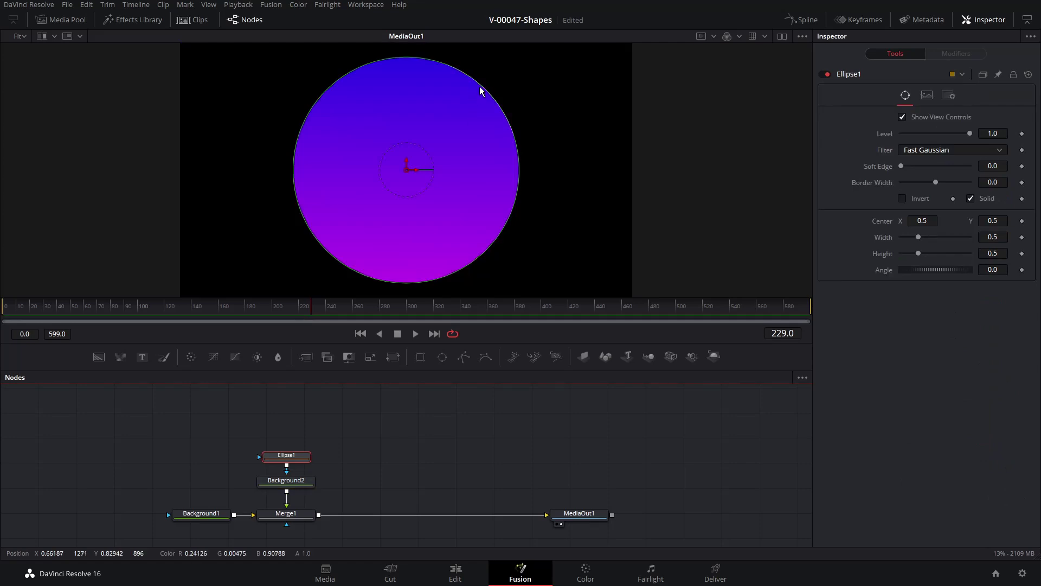
{"action": "left_click_drag", "start_coordinate": [480, 89], "coordinate": [450, 110]}
Step: Insert a second Ellipse mask between Ellipse1 and Background2, and shrink it to a width and height of about 0.222
{"action": "left_click_drag", "start_coordinate": [287, 455], "coordinate": [286, 413]}
{"action": "left_click", "coordinate": [442, 356]}
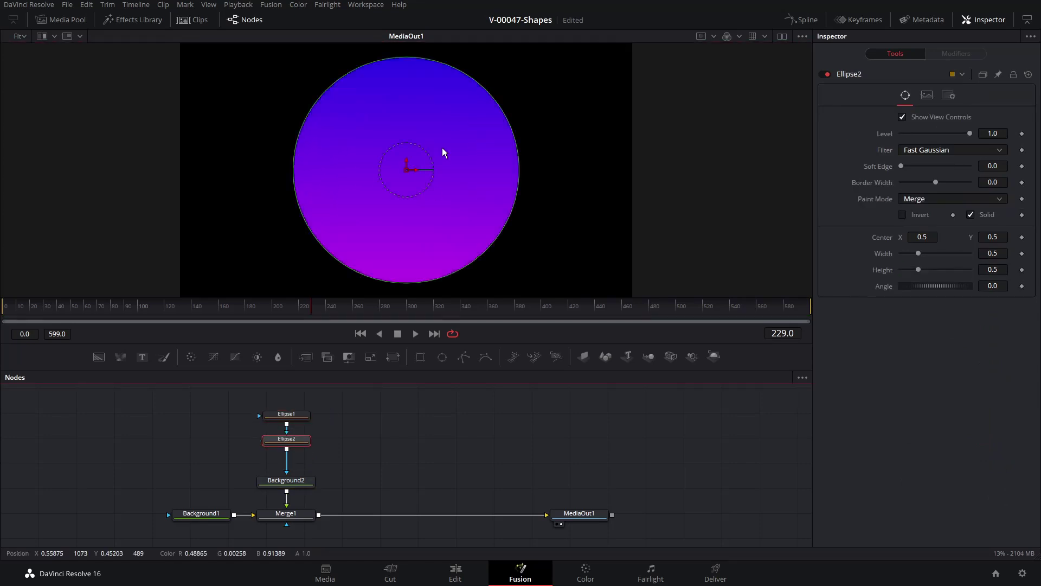
{"action": "left_click_drag", "start_coordinate": [485, 98], "coordinate": [443, 137]}
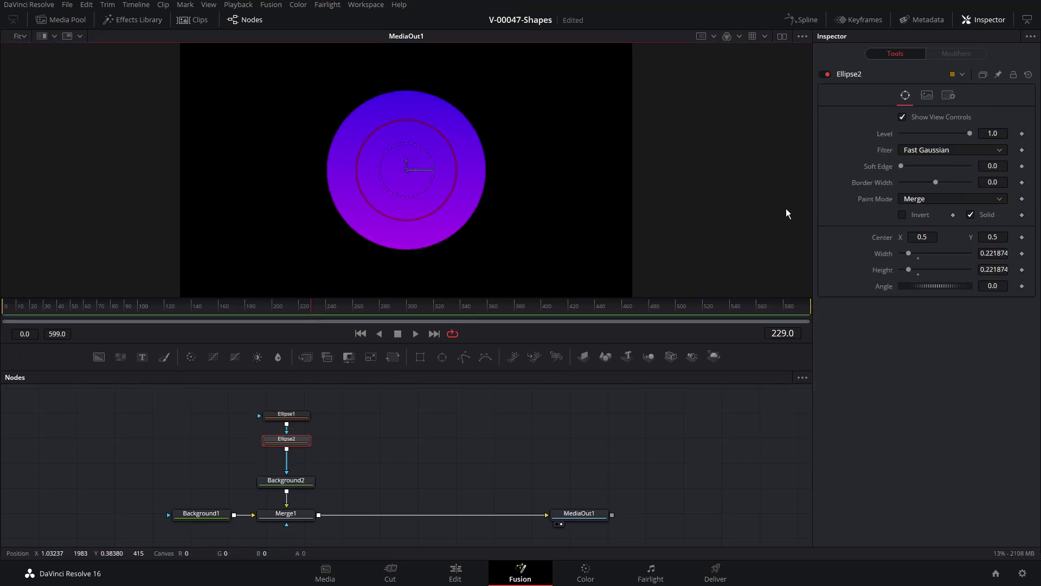
Step: Turn Ellipse2 into a ring by disabling Solid, setting Border Width to 0.054 and changing Paint Mode to Subtract
{"action": "left_click", "coordinate": [970, 216]}
{"action": "left_click_drag", "start_coordinate": [936, 182], "coordinate": [944, 184]}
{"action": "left_click", "coordinate": [947, 200]}
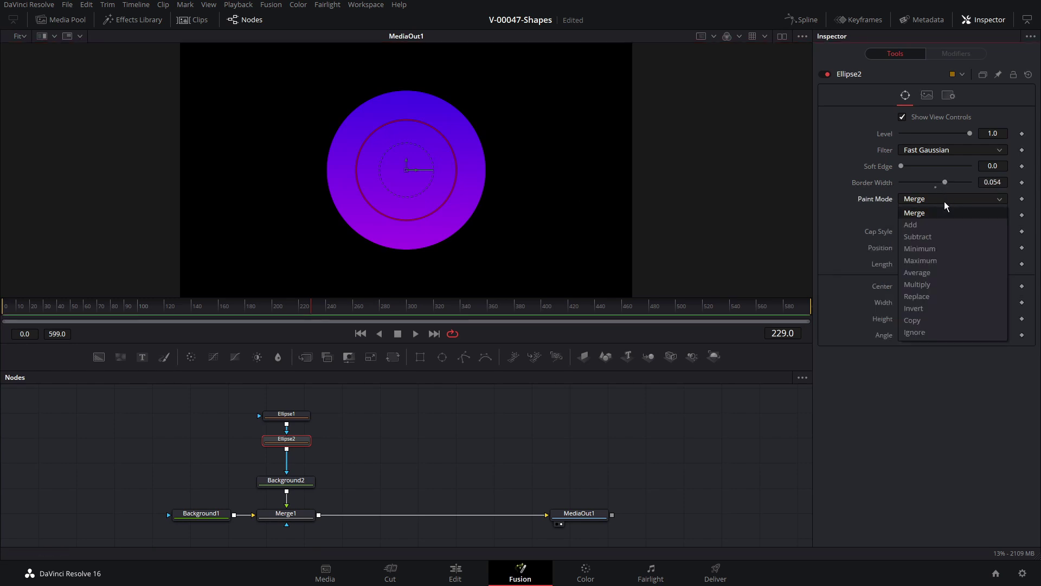
{"action": "left_click", "coordinate": [940, 237]}
{"action": "left_click", "coordinate": [593, 515]}
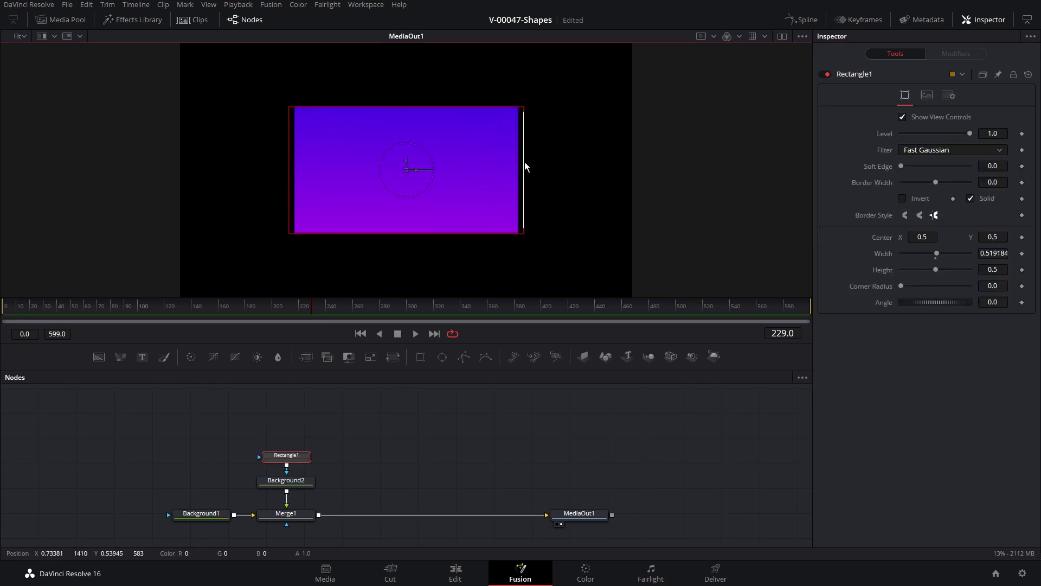
Step: Try to size Rectangle1 into a square by hand, and reset its Width and Height to 0.5
{"action": "mouse_move", "coordinate": [524, 168]}
{"action": "left_mouse_down"}
{"action": "mouse_move", "coordinate": [368, 155]}
{"action": "mouse_move", "coordinate": [505, 166]}
{"action": "left_mouse_up"}
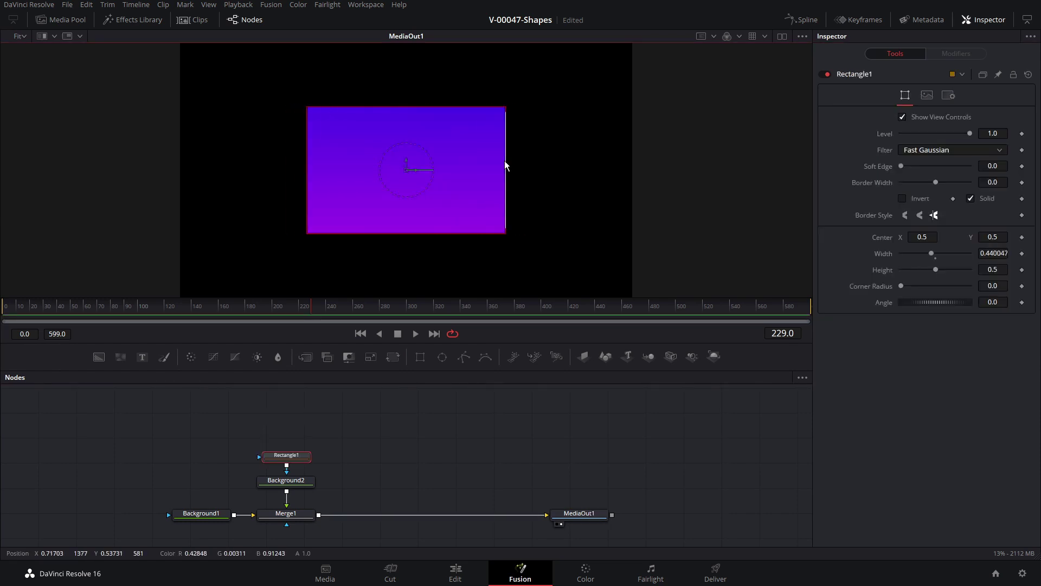
{"action": "mouse_move", "coordinate": [427, 110]}
{"action": "left_mouse_down"}
{"action": "mouse_move", "coordinate": [423, 120]}
{"action": "mouse_move", "coordinate": [424, 109]}
{"action": "left_mouse_up"}
{"action": "left_click_drag", "start_coordinate": [505, 182], "coordinate": [478, 185]}
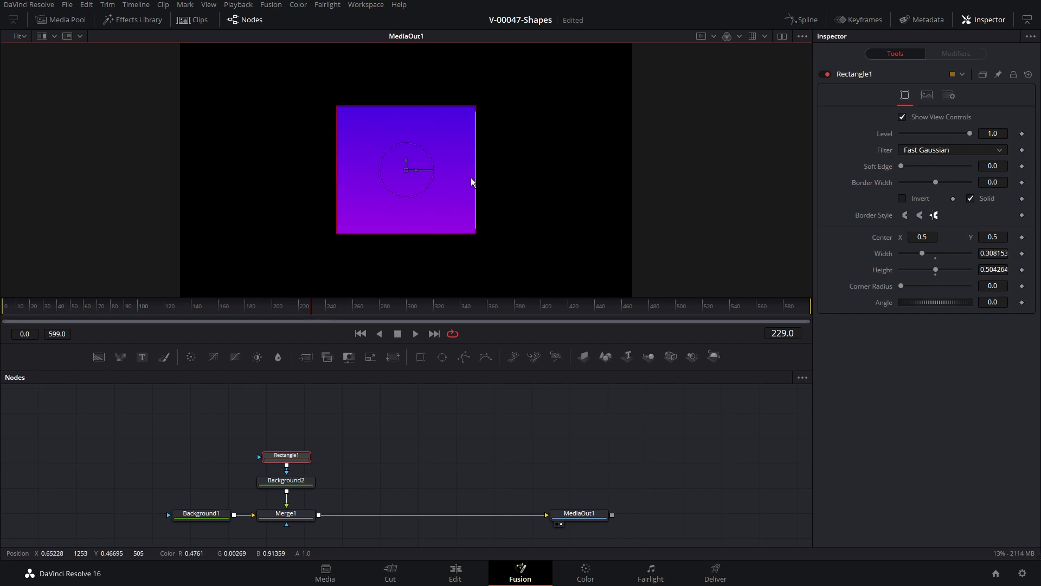
{"action": "double_click", "coordinate": [935, 253]}
{"action": "double_click", "coordinate": [935, 270]}
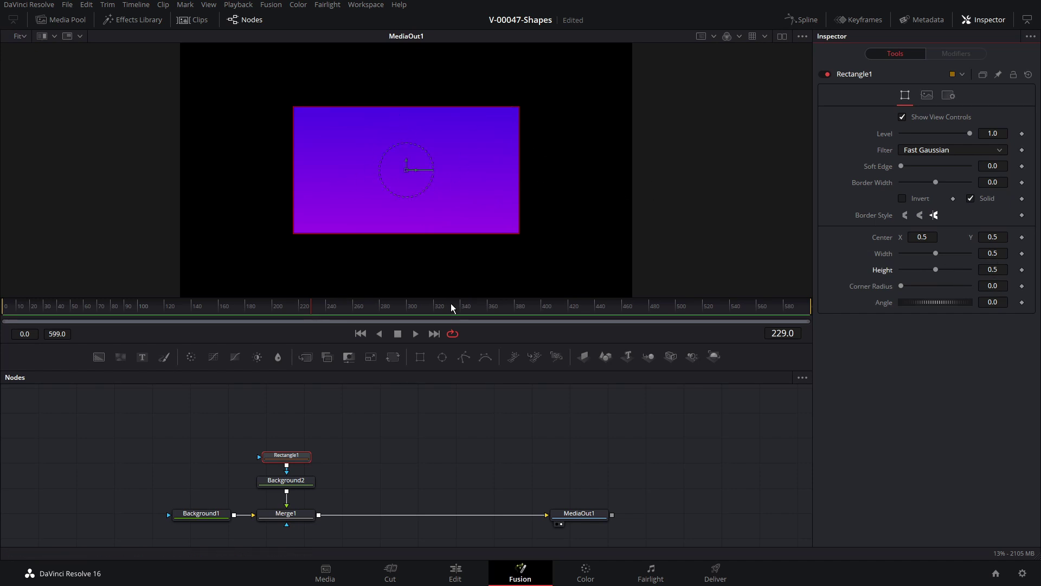
Step: Set Rectangle1's Height to the expression Width*1920/1080, keeping its Width at 0.5
{"action": "left_click_drag", "start_coordinate": [436, 344], "coordinate": [435, 368]}
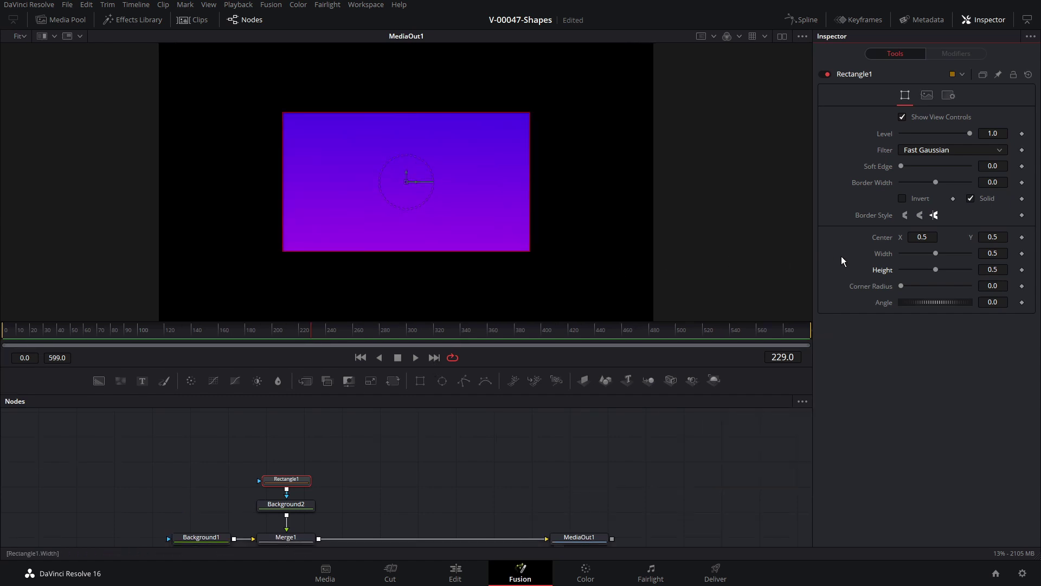
{"action": "left_click_drag", "start_coordinate": [936, 255], "coordinate": [943, 255]}
{"action": "left_click", "coordinate": [936, 259]}
{"action": "left_click", "coordinate": [1002, 269]}
{"action": "type", "text": "=Width"}
{"action": "type", "text": "*1920/"}
{"action": "type", "text": "1080"}
{"action": "key", "text": "Tab"}
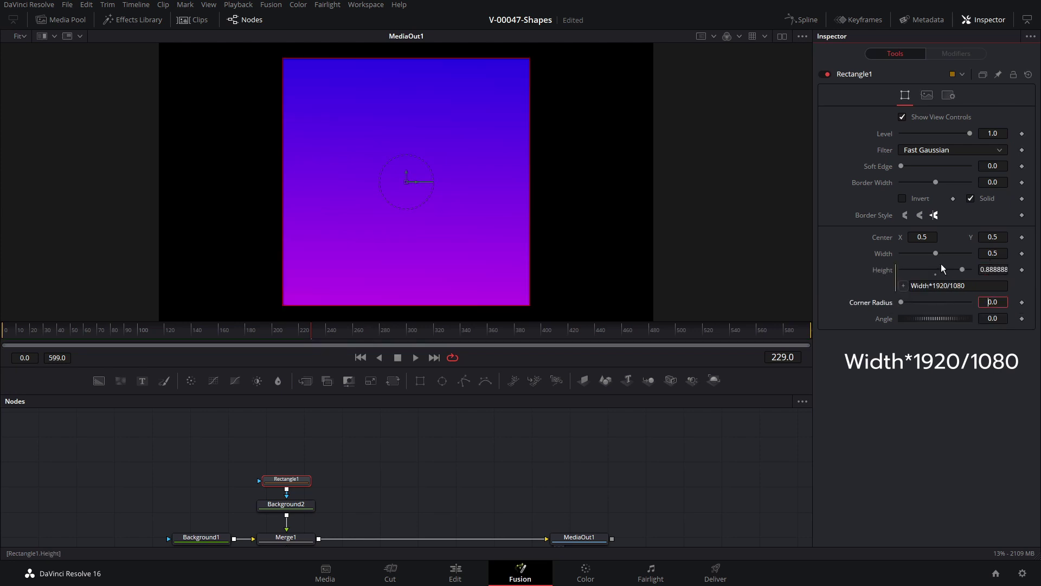
Step: Shrink Rectangle1 to a Width of about 0.178 and set its Angle to 45
{"action": "left_click_drag", "start_coordinate": [532, 205], "coordinate": [485, 206]}
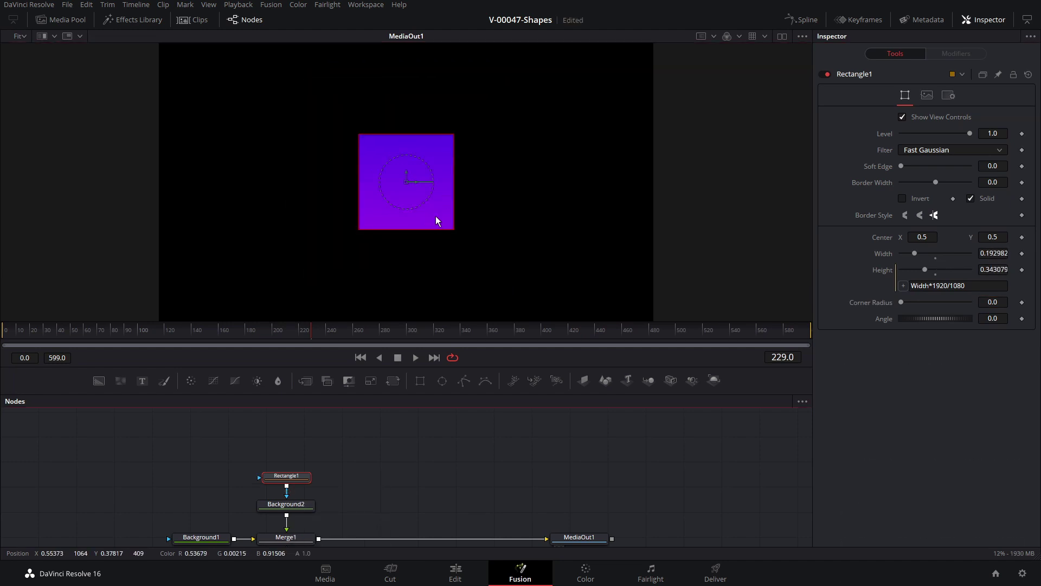
{"action": "left_click_drag", "start_coordinate": [455, 215], "coordinate": [450, 216]}
{"action": "double_click", "coordinate": [990, 320]}
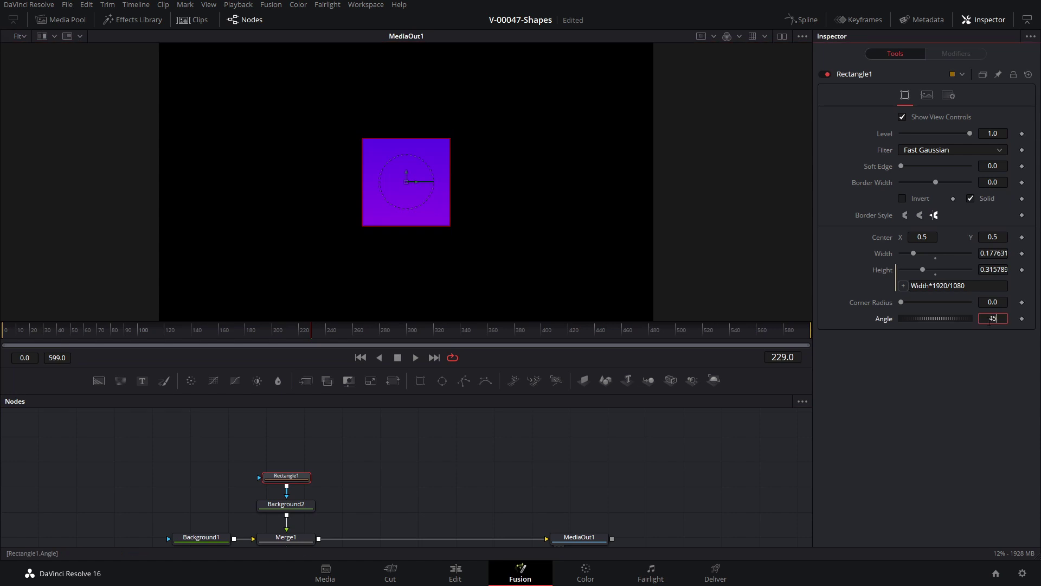
{"action": "key", "text": "Return"}
Step: Insert an Ellipse mask between Rectangle1 and Background2, sized to about 0.195 and centered at about X 0.434, Y 0.638
{"action": "left_click_drag", "start_coordinate": [307, 481], "coordinate": [307, 436]}
{"action": "left_click", "coordinate": [442, 381]}
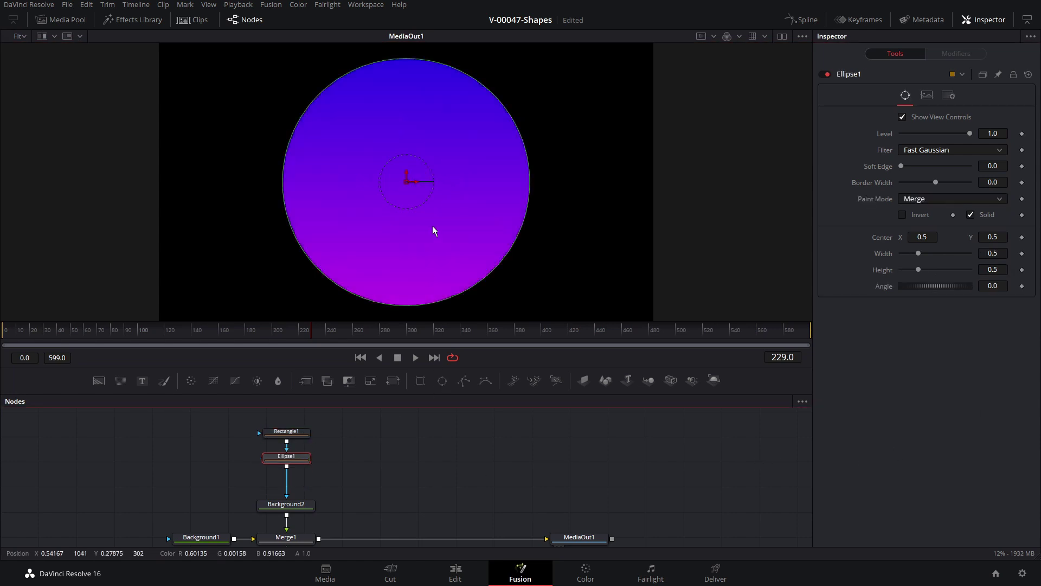
{"action": "left_click_drag", "start_coordinate": [499, 102], "coordinate": [397, 113]}
{"action": "left_click_drag", "start_coordinate": [368, 151], "coordinate": [375, 143]}
{"action": "left_click_drag", "start_coordinate": [290, 432], "coordinate": [290, 421]}
{"action": "left_click", "coordinate": [356, 465]}
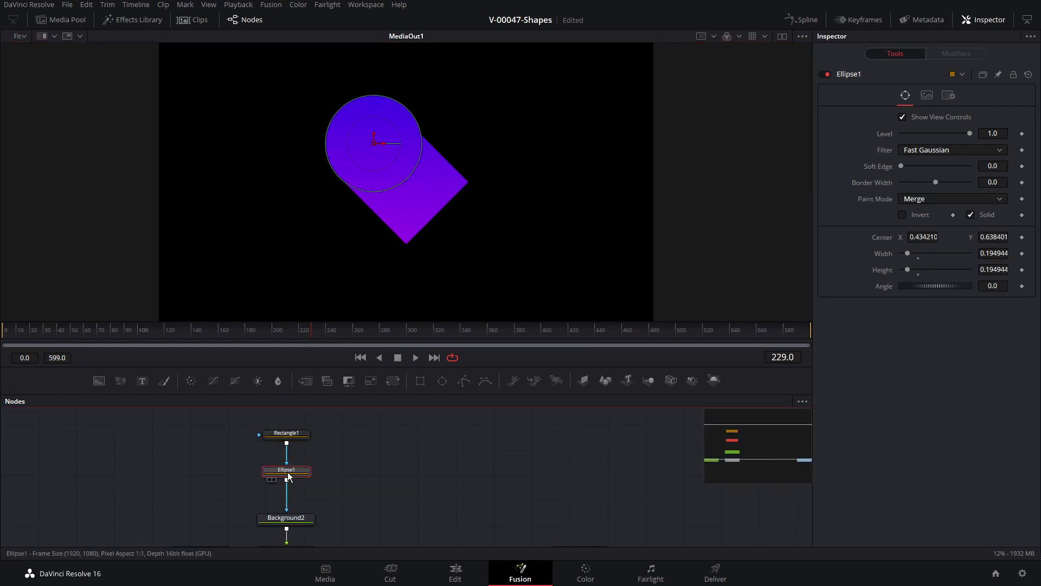
Step: Duplicate Ellipse1 in the mask chain and move the copy over the diamond's upper-right edge to form a heart
{"action": "left_click", "coordinate": [288, 477]}
{"action": "key", "text": "ctrl+c"}
{"action": "key", "text": "ctrl+v"}
{"action": "left_click_drag", "start_coordinate": [374, 144], "coordinate": [439, 142]}
{"action": "left_click", "coordinate": [309, 519]}
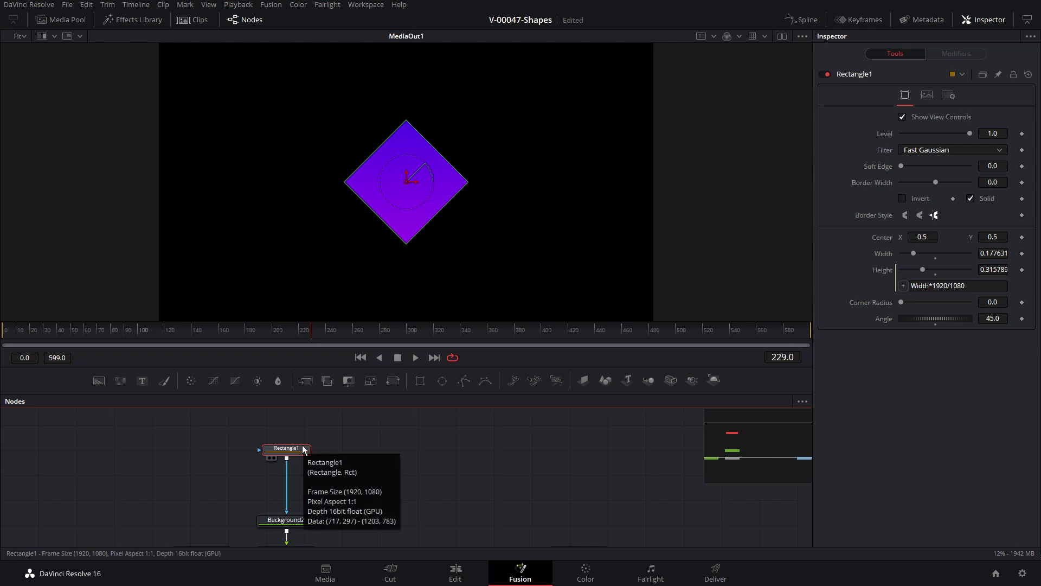
Step: Insert a Duplicate node between Rectangle1 and Background2, feeding Rectangle1 into its main input instead of its effect mask
{"action": "left_click_drag", "start_coordinate": [302, 446], "coordinate": [302, 439]}
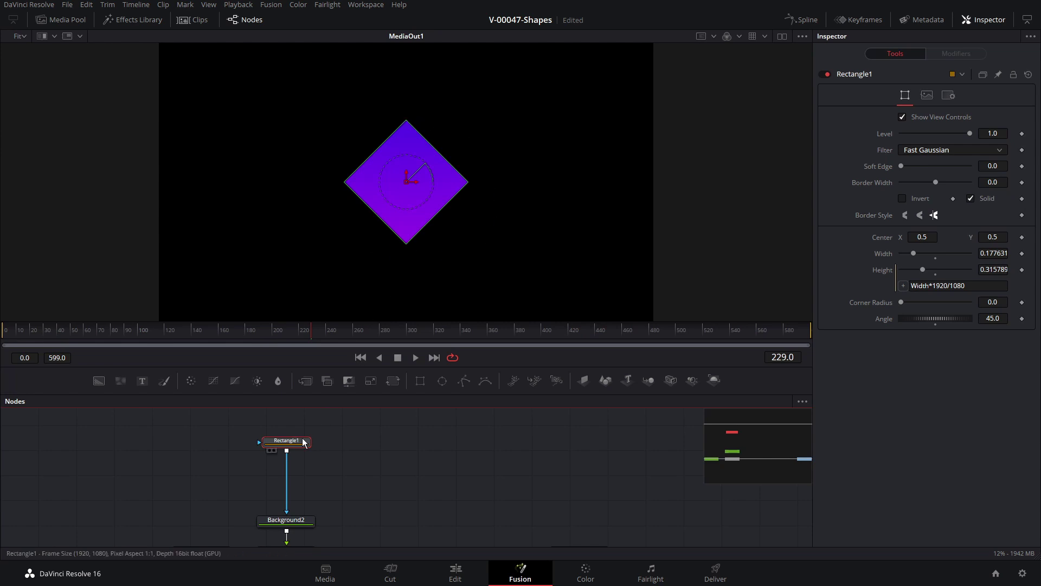
{"action": "left_click_drag", "start_coordinate": [295, 448], "coordinate": [295, 444]}
{"action": "key", "text": "shift+space"}
{"action": "type", "text": "shape"}
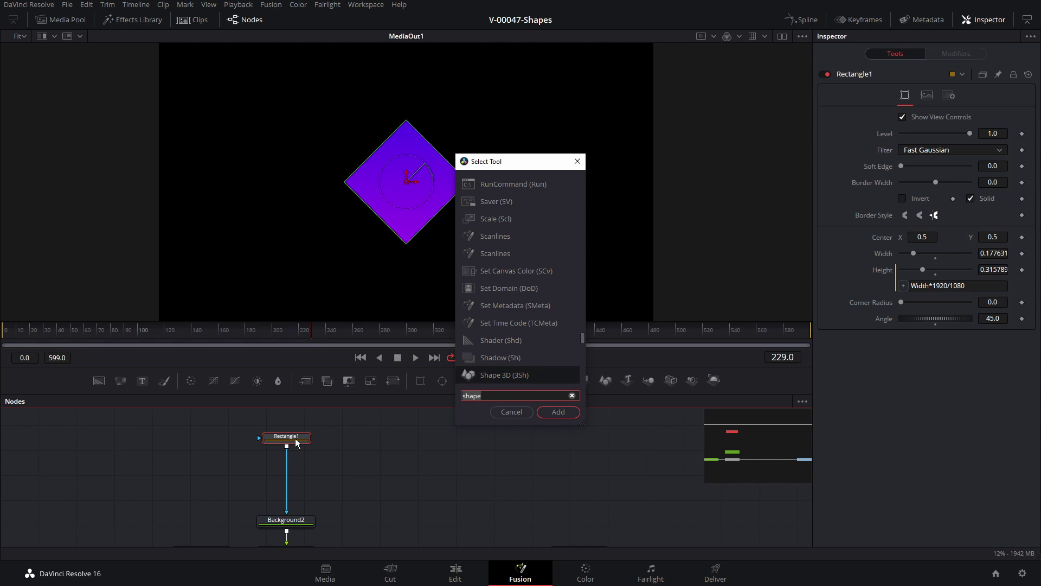
{"action": "type", "text": "dup"}
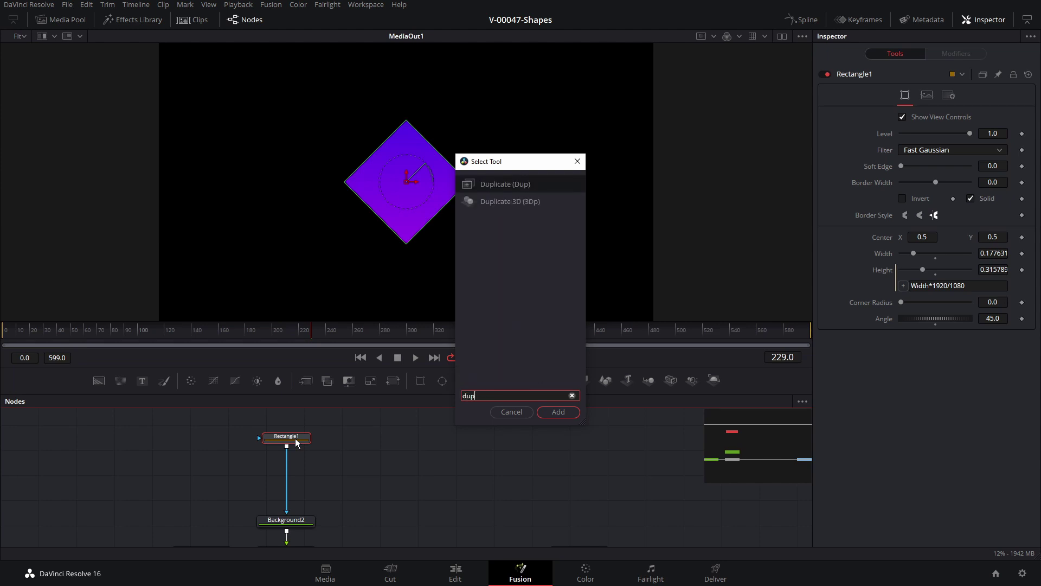
{"action": "key", "text": "Return"}
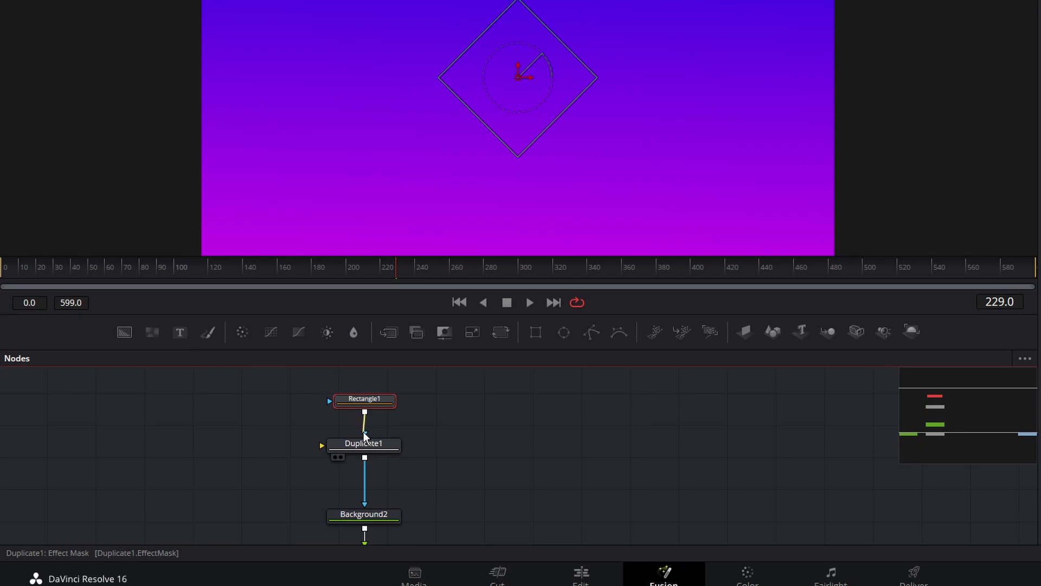
{"action": "left_click_drag", "start_coordinate": [408, 420], "coordinate": [322, 445]}
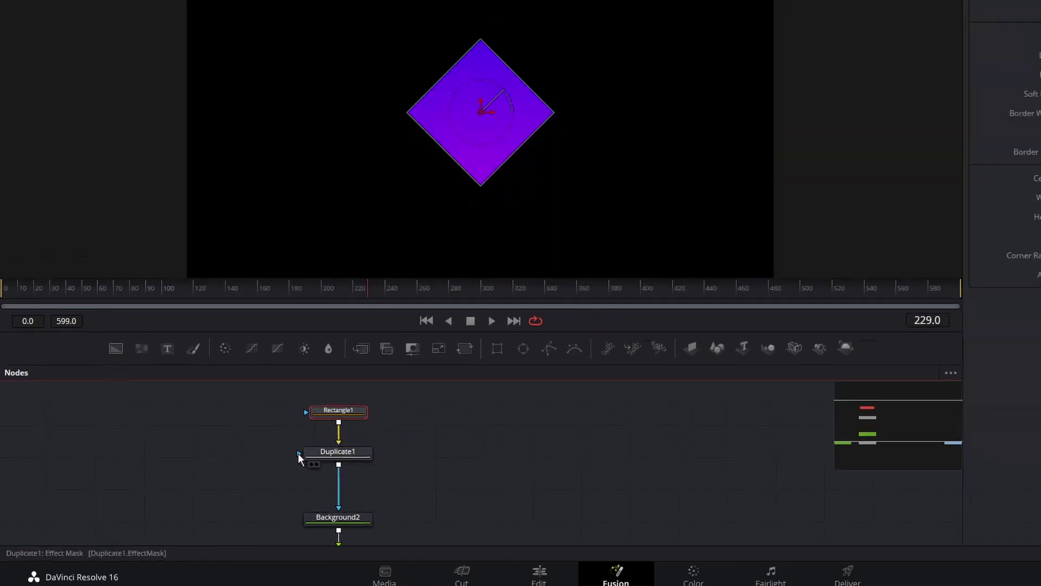
Step: Set Duplicate1's Copies to 5
{"action": "left_click", "coordinate": [290, 471]}
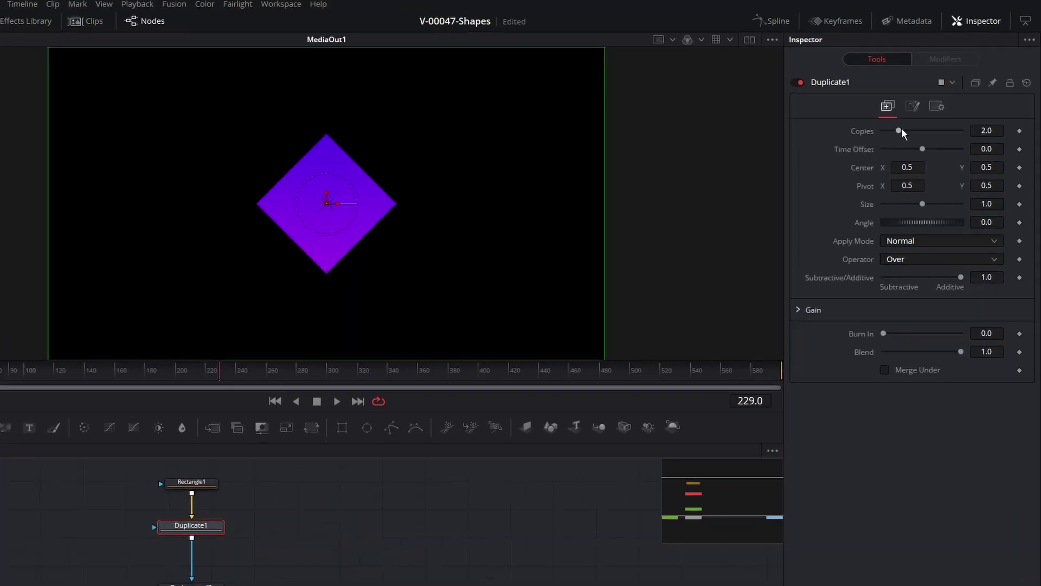
{"action": "mouse_move", "coordinate": [901, 128]}
{"action": "left_mouse_down"}
{"action": "mouse_move", "coordinate": [925, 129]}
{"action": "mouse_move", "coordinate": [890, 141]}
{"action": "left_mouse_up"}
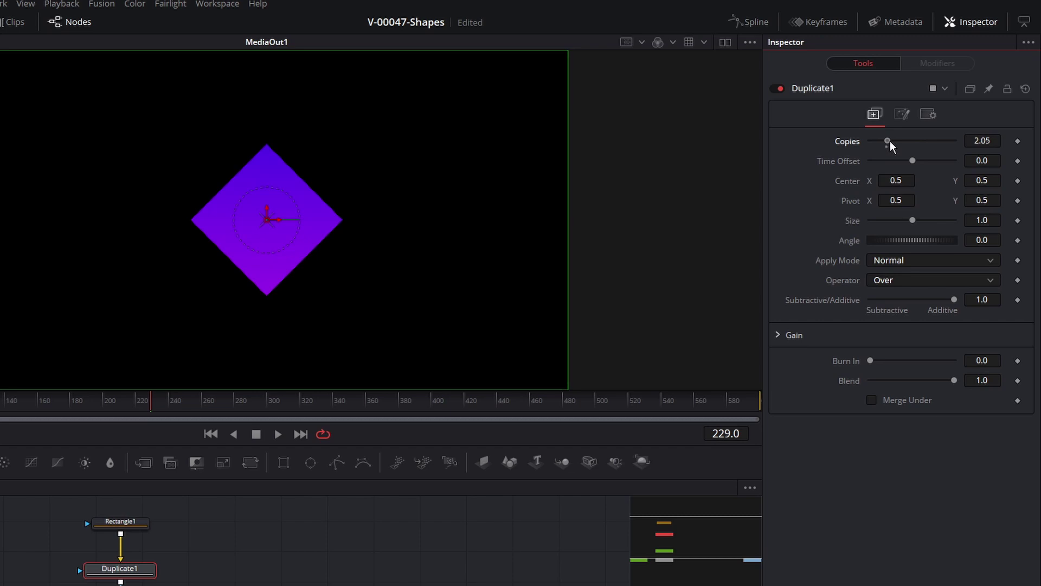
{"action": "left_click", "coordinate": [985, 140]}
{"action": "type", "text": "5"}
{"action": "key", "text": "Return"}
Step: Try different rotation angles for the copies in Duplicate1, and undo the last angle change
{"action": "left_click_drag", "start_coordinate": [907, 241], "coordinate": [916, 240]}
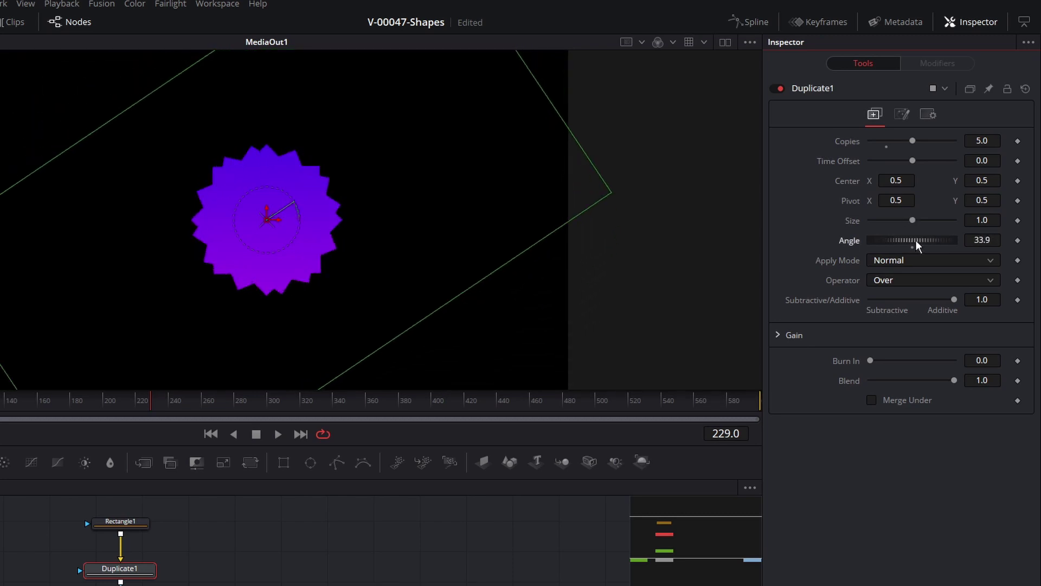
{"action": "left_click_drag", "start_coordinate": [915, 240], "coordinate": [911, 240]}
{"action": "key", "text": "ctrl+z"}
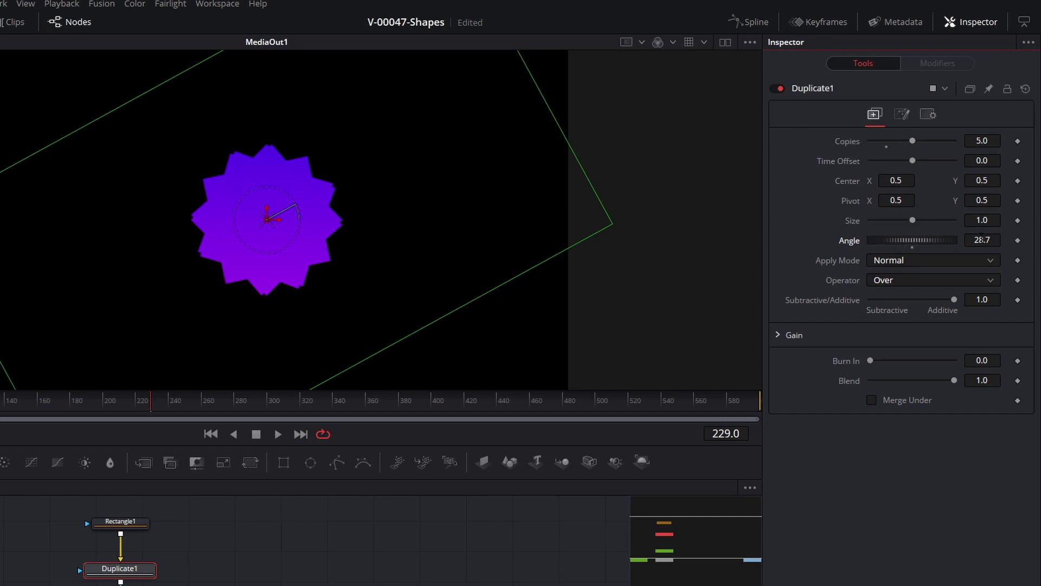
Step: Set Duplicate1's Angle to the expression 360/Copies
{"action": "double_click", "coordinate": [982, 240]}
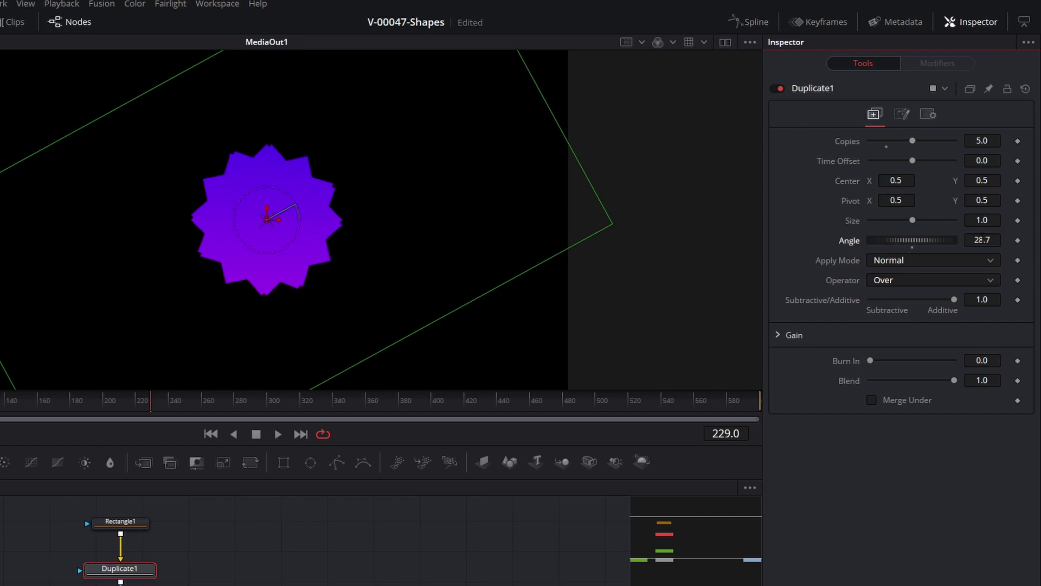
{"action": "double_click", "coordinate": [982, 239]}
{"action": "type", "text": "="}
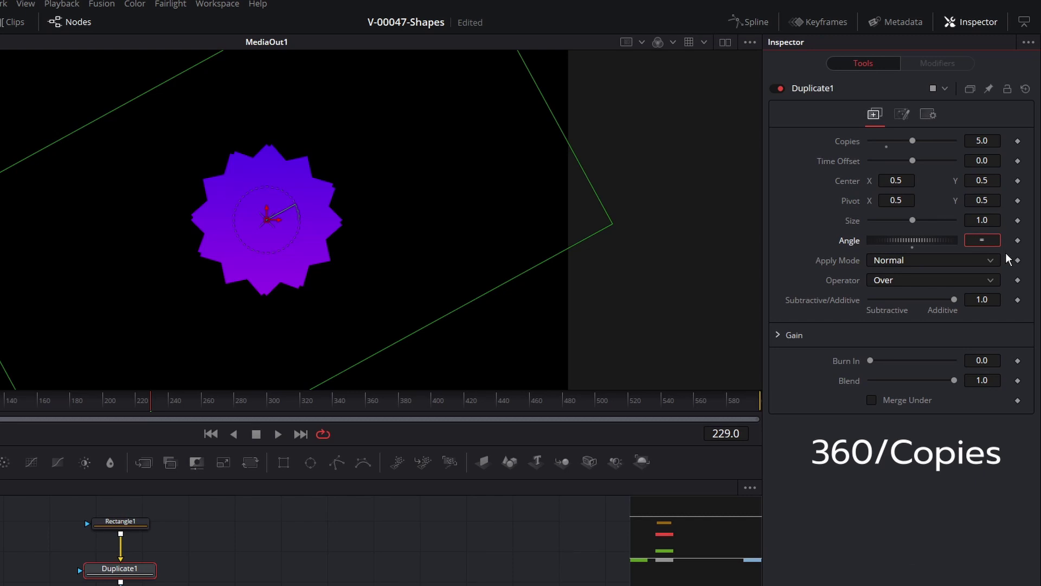
{"action": "type", "text": "360"}
{"action": "type", "text": "/Copies"}
{"action": "key", "text": "Tab"}
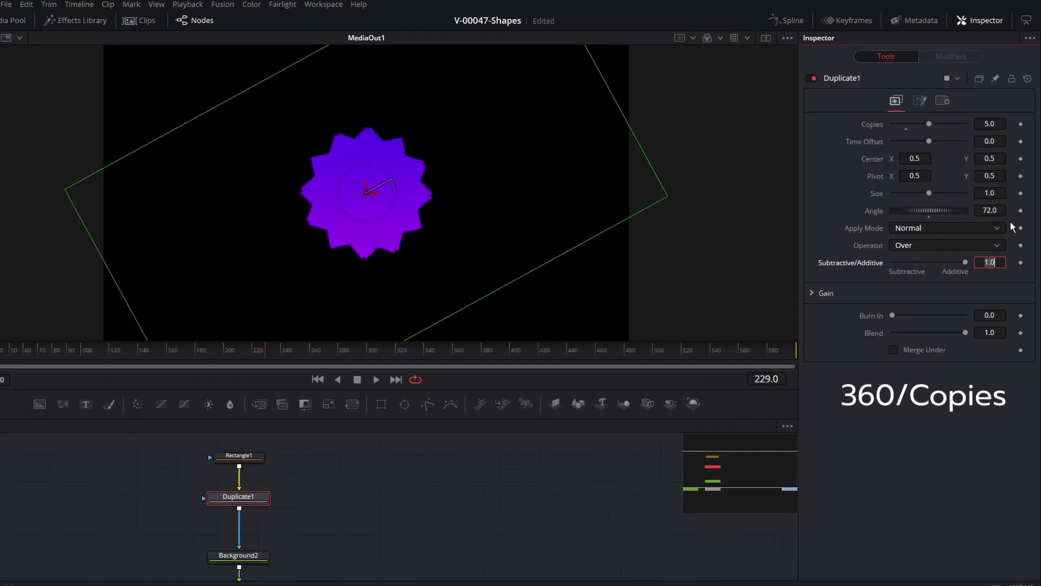
Step: Try 8 copies on Duplicate1 to test the angle expression, and return Copies to 5
{"action": "left_click_drag", "start_coordinate": [929, 124], "coordinate": [925, 124]}
{"action": "double_click", "coordinate": [992, 117]}
{"action": "type", "text": "8"}
{"action": "key", "text": "Return"}
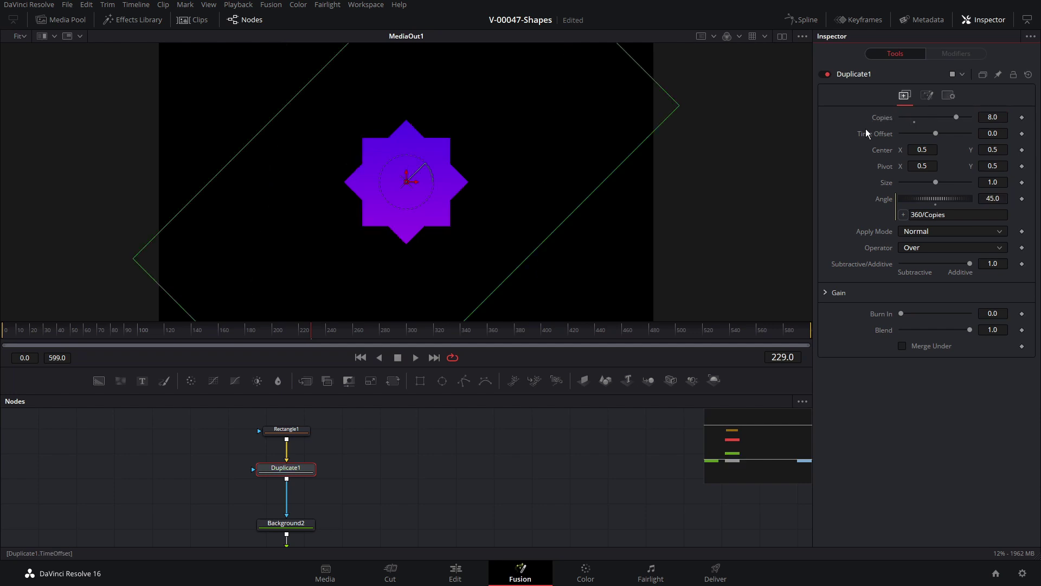
{"action": "left_click", "coordinate": [998, 117]}
{"action": "type", "text": "5"}
{"action": "key", "text": "Return"}
Step: Insert a Transform node between Rectangle1 and Duplicate1, and connect Rectangle1 to its main input instead of its effect mask
{"action": "left_click_drag", "start_coordinate": [309, 473], "coordinate": [309, 480]}
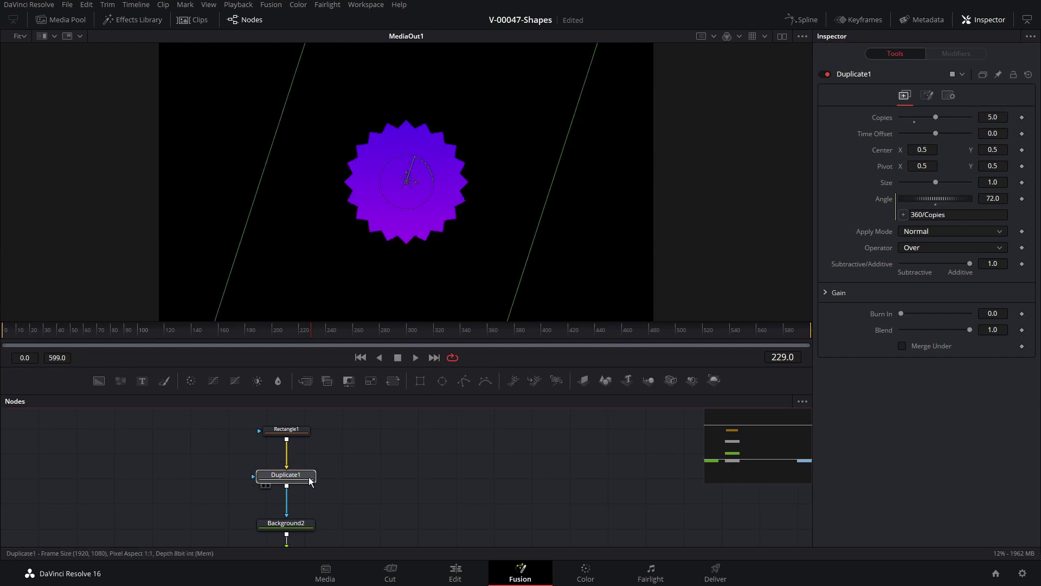
{"action": "left_click", "coordinate": [287, 429]}
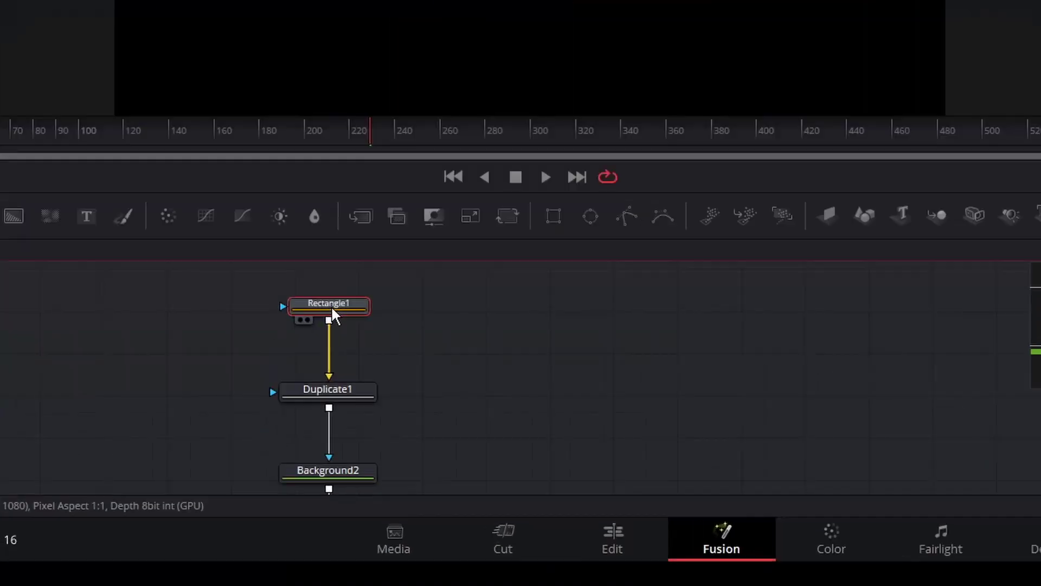
{"action": "left_click", "coordinate": [507, 216]}
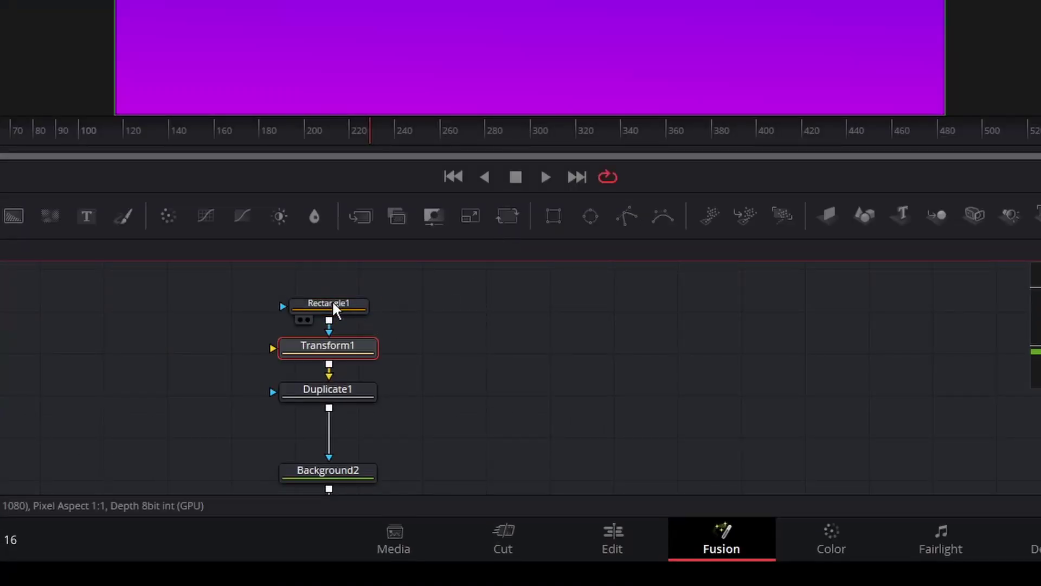
{"action": "left_click_drag", "start_coordinate": [332, 303], "coordinate": [334, 286]}
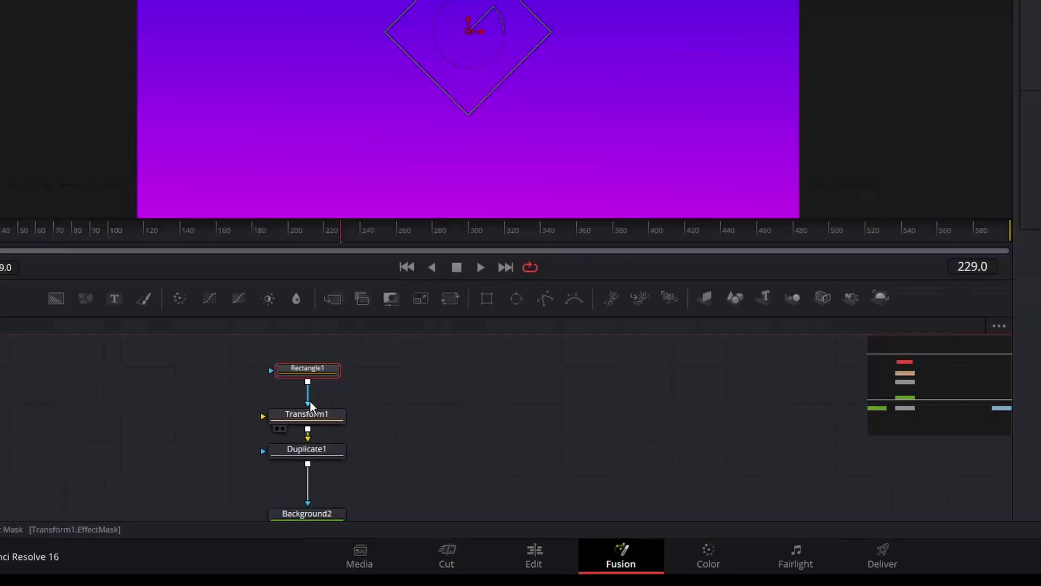
{"action": "left_click_drag", "start_coordinate": [310, 404], "coordinate": [334, 389]}
{"action": "left_click_drag", "start_coordinate": [338, 450], "coordinate": [286, 463]}
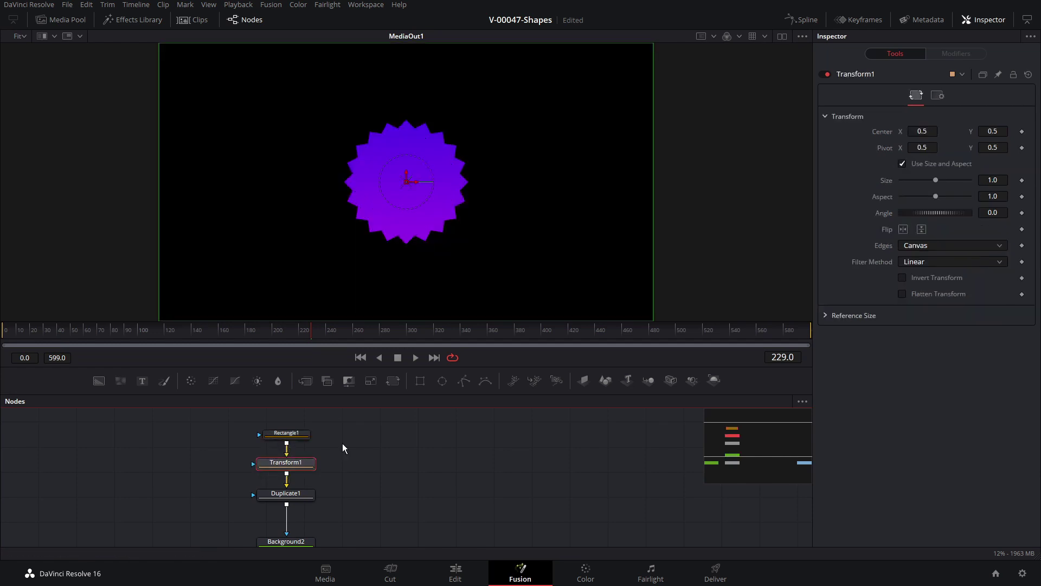
Step: Raise Transform1's Center Y to 0.546, disable Use Size and Aspect, and set X Size to 0.45 and Y Size to 1.32
{"action": "mouse_move", "coordinate": [988, 131]}
{"action": "left_mouse_down"}
{"action": "mouse_move", "coordinate": [1008, 132]}
{"action": "mouse_move", "coordinate": [998, 127]}
{"action": "left_mouse_up"}
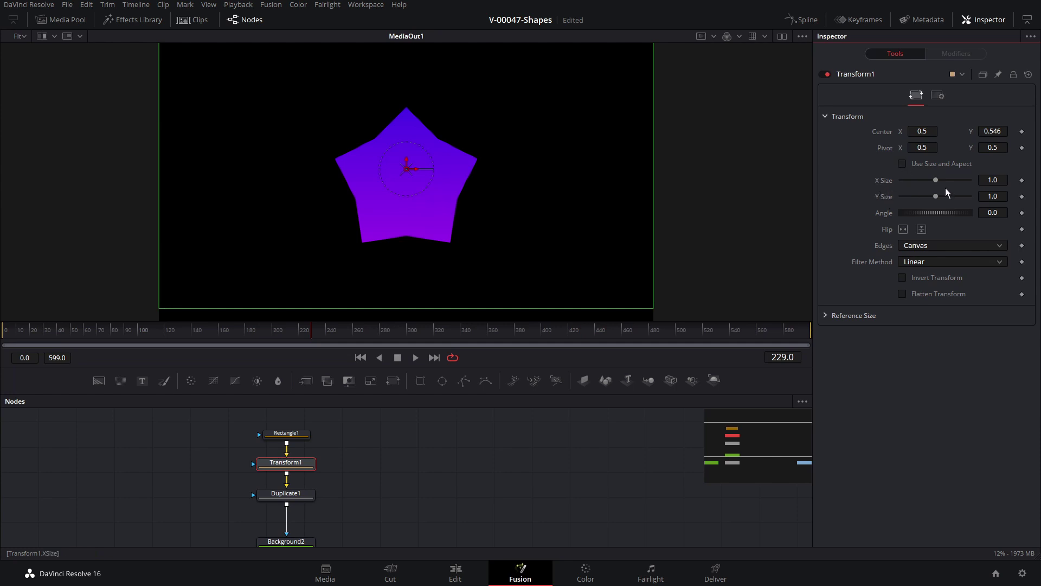
{"action": "left_click_drag", "start_coordinate": [936, 181], "coordinate": [938, 196]}
{"action": "left_click_drag", "start_coordinate": [929, 180], "coordinate": [921, 184]}
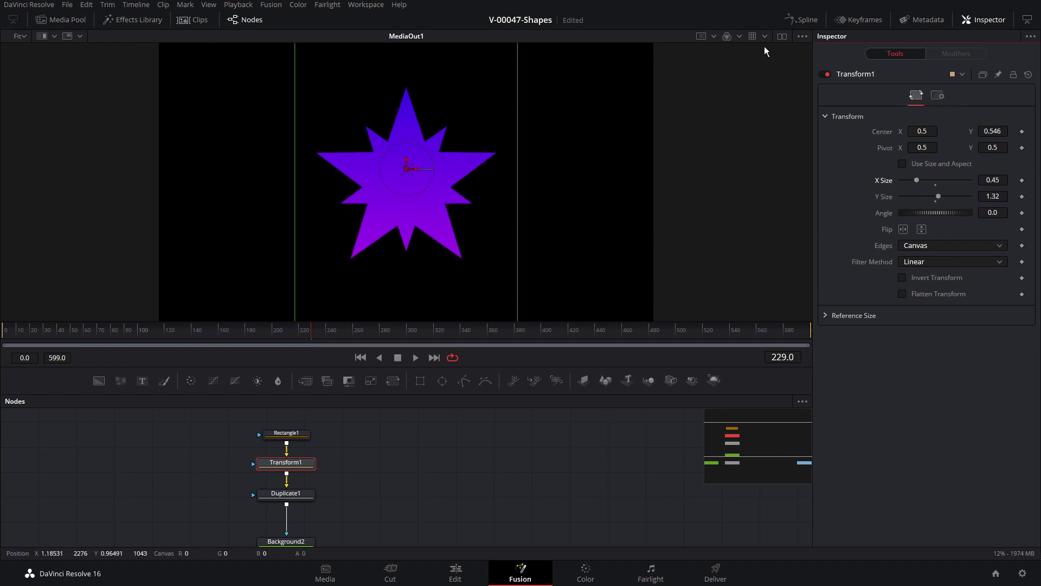
Step: Show two viewers side by side, view Rectangle1 in the first one, and make room below Rectangle1 in the node tree
{"action": "left_click", "coordinate": [782, 36]}
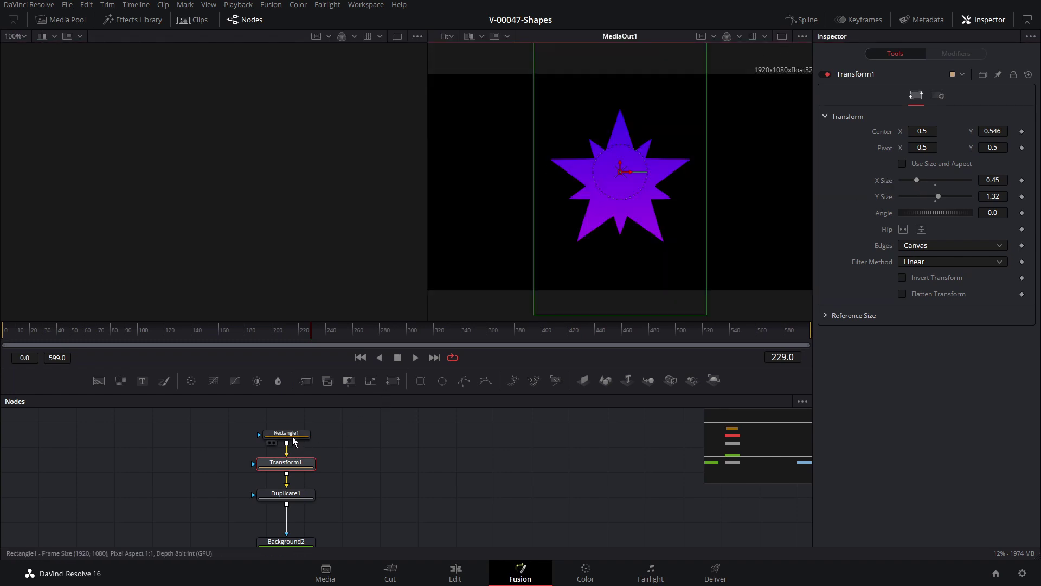
{"action": "left_click_drag", "start_coordinate": [286, 433], "coordinate": [210, 194]}
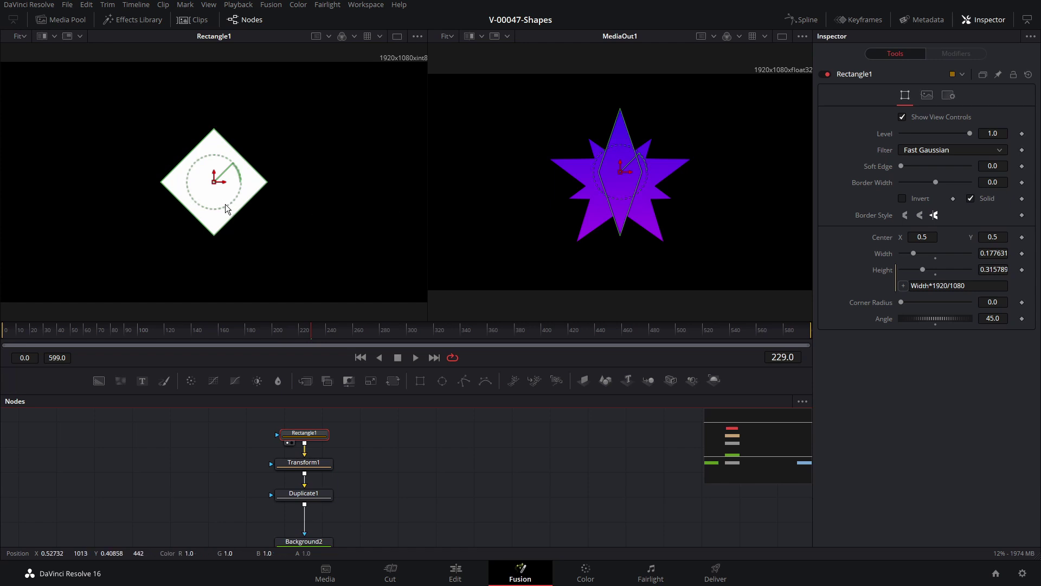
{"action": "left_click_drag", "start_coordinate": [383, 444], "coordinate": [386, 457]}
{"action": "left_click_drag", "start_coordinate": [320, 455], "coordinate": [320, 441]}
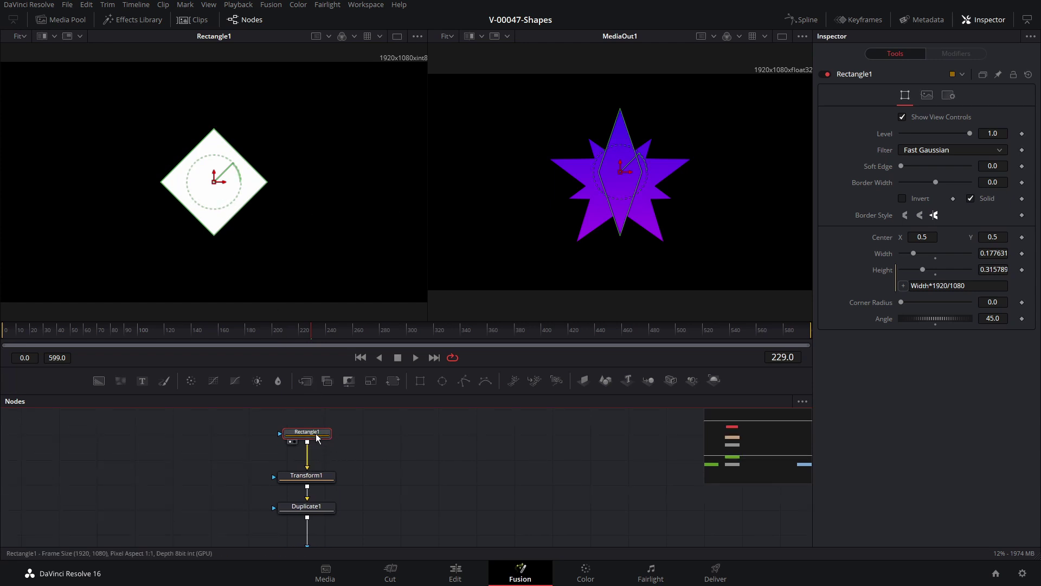
Step: Insert a second rectangle mask after Rectangle1, lower its Center Y to about 0.202, and set its Paint Mode to Subtract
{"action": "left_click", "coordinate": [420, 380]}
{"action": "left_click_drag", "start_coordinate": [213, 182], "coordinate": [213, 252]}
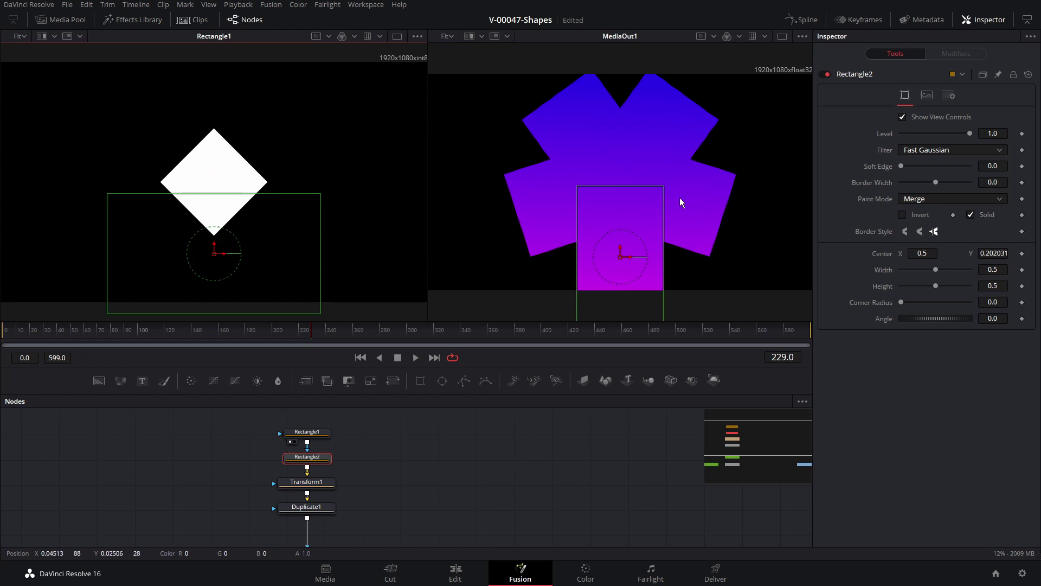
{"action": "left_click", "coordinate": [932, 198]}
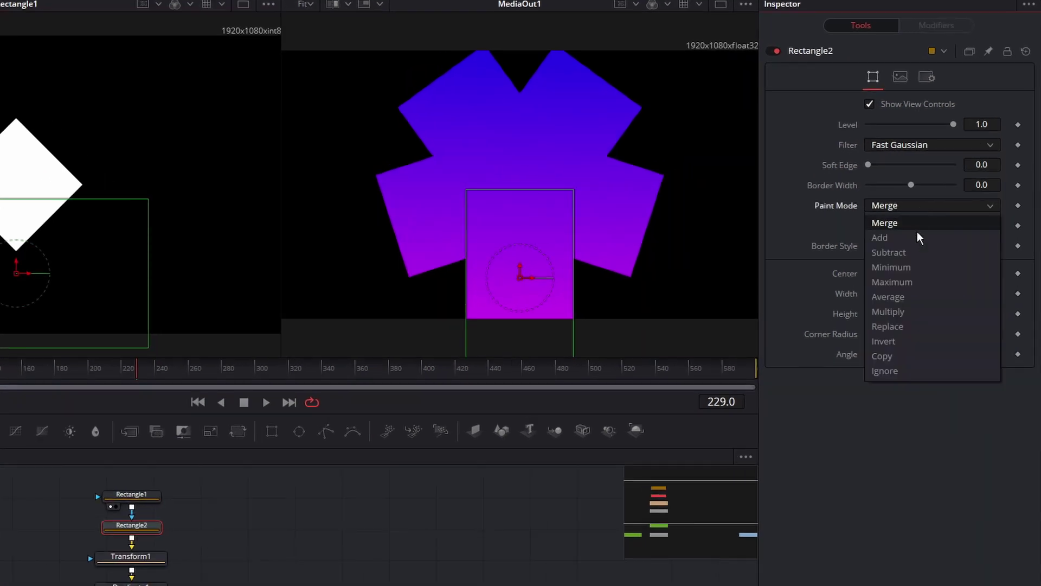
{"action": "left_click", "coordinate": [937, 232]}
Step: Set Transform1's X Size to 0.92 and round Rectangle1's corners with a Corner Radius of 0.22
{"action": "left_click_drag", "start_coordinate": [308, 515], "coordinate": [336, 491]}
{"action": "left_click_drag", "start_coordinate": [120, 483], "coordinate": [146, 517]}
{"action": "left_click", "coordinate": [147, 521]}
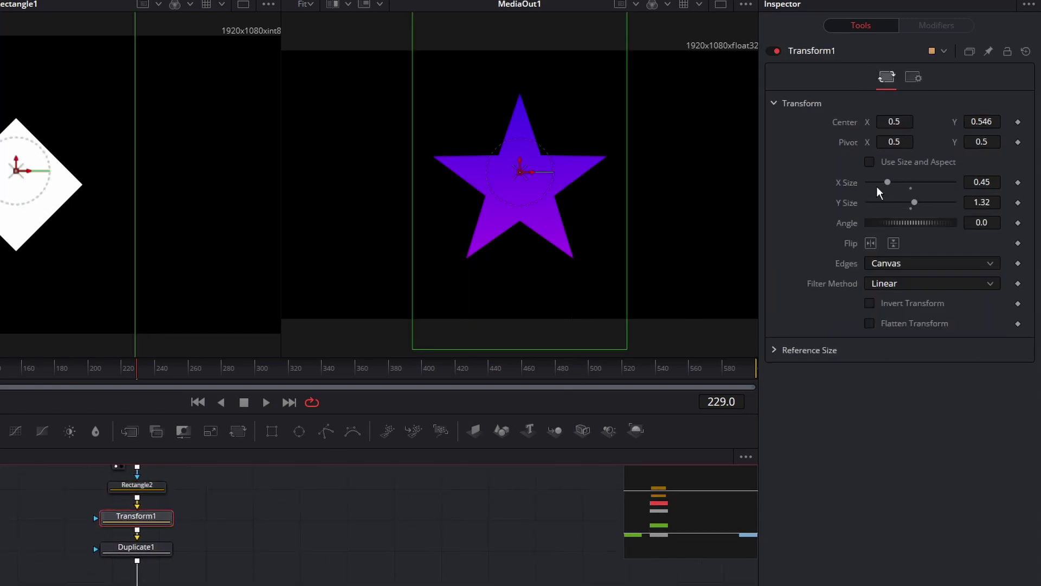
{"action": "mouse_move", "coordinate": [888, 182]}
{"action": "left_mouse_down"}
{"action": "mouse_move", "coordinate": [876, 180]}
{"action": "mouse_move", "coordinate": [917, 181]}
{"action": "mouse_move", "coordinate": [905, 180]}
{"action": "left_mouse_up"}
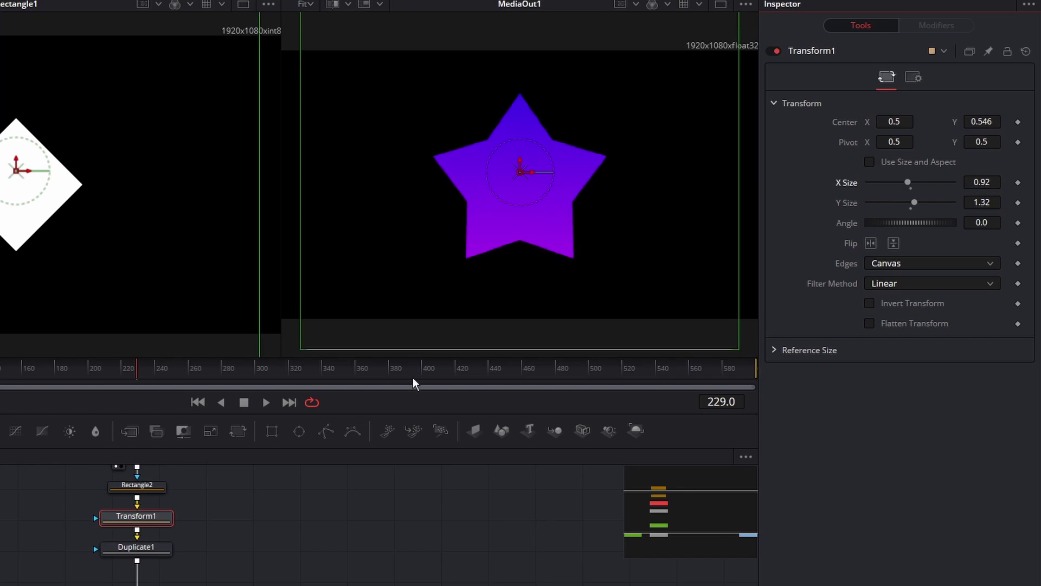
{"action": "left_click", "coordinate": [176, 454]}
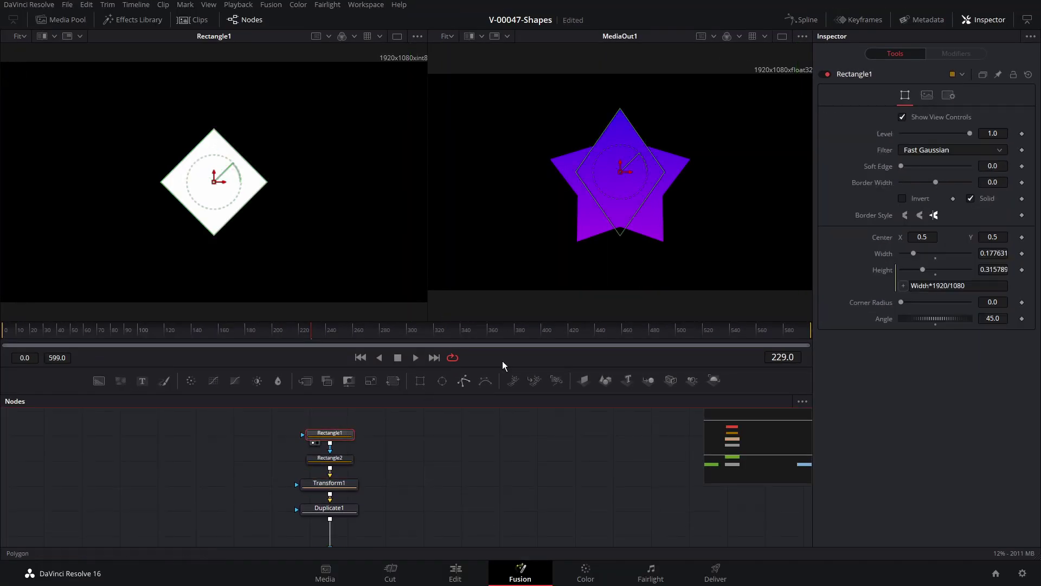
{"action": "left_click_drag", "start_coordinate": [901, 302], "coordinate": [915, 302]}
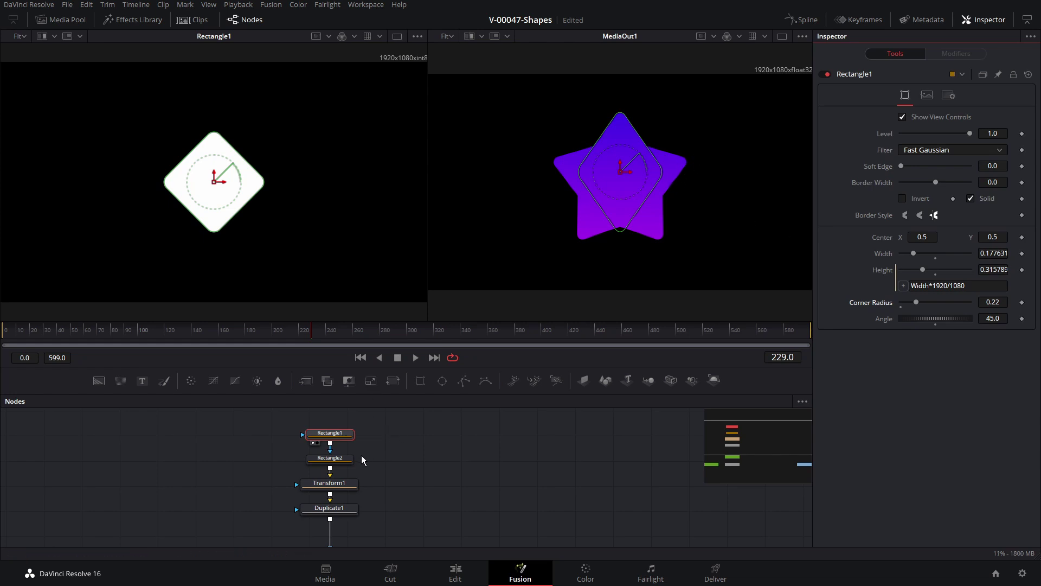
Step: Set Transform1's Center to X 0.528 and Y 0.635, its X Size to 0.31 and its Angle to -320.9
{"action": "left_click", "coordinate": [341, 485]}
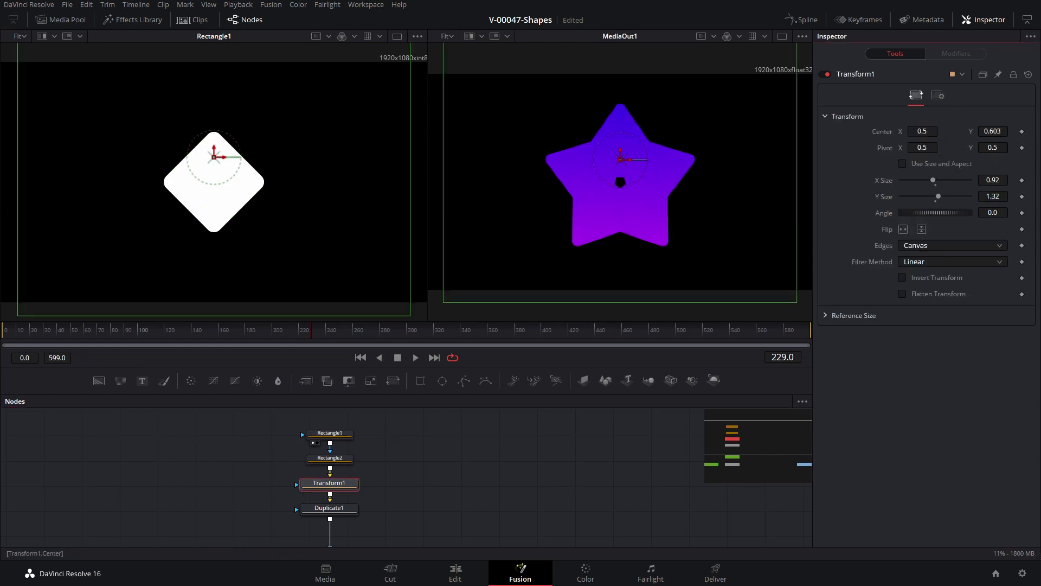
{"action": "left_click_drag", "start_coordinate": [992, 131], "coordinate": [885, 131]}
{"action": "left_click_drag", "start_coordinate": [214, 285], "coordinate": [226, 149]}
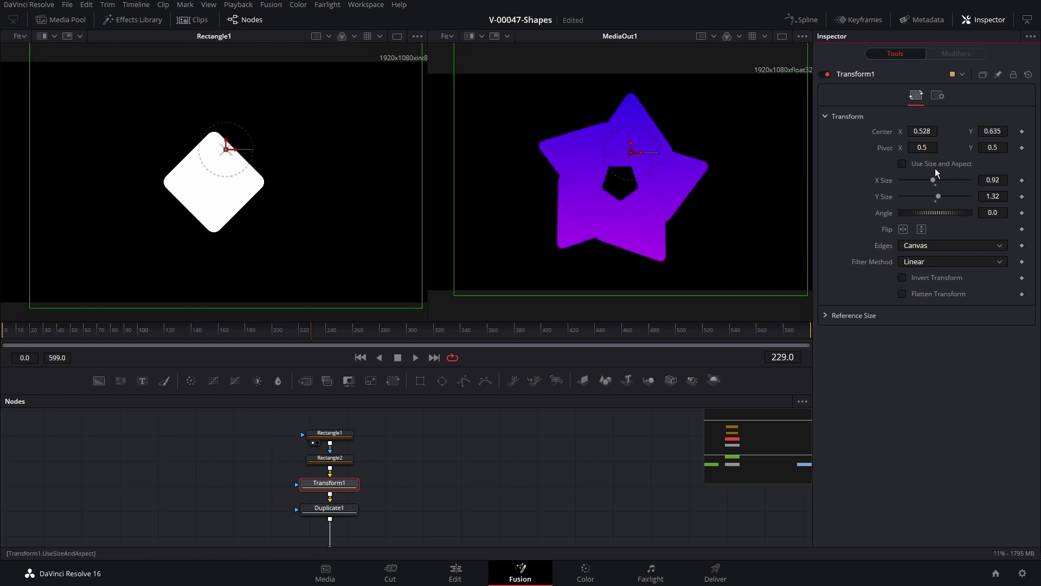
{"action": "left_click_drag", "start_coordinate": [933, 180], "coordinate": [884, 211]}
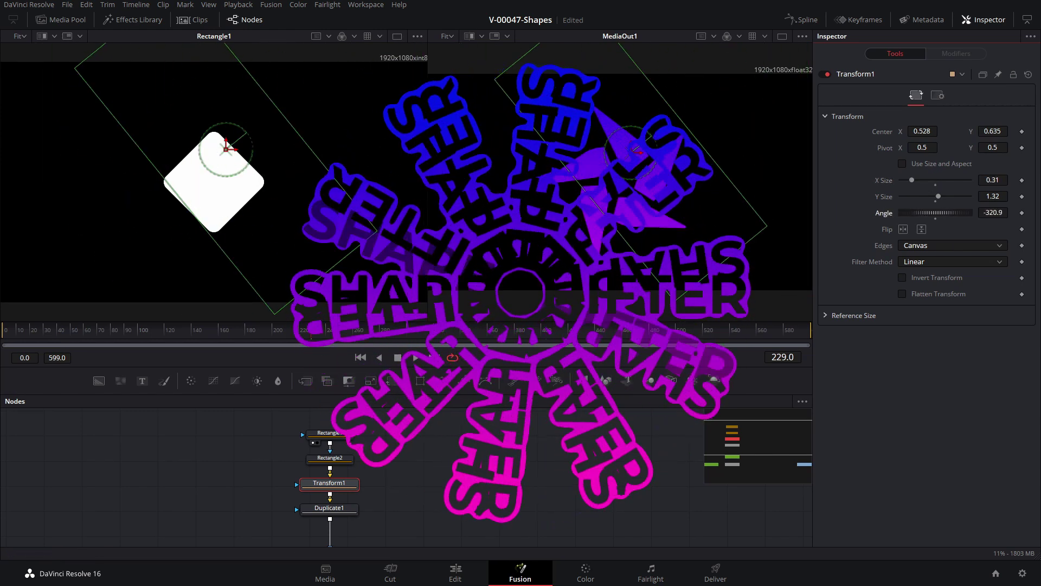
Step: Delete the star's nodes: both rectangle masks, Transform1, Duplicate1 and Background2
{"action": "left_click_drag", "start_coordinate": [178, 494], "coordinate": [169, 470]}
{"action": "left_click_drag", "start_coordinate": [245, 450], "coordinate": [237, 469]}
{"action": "left_click_drag", "start_coordinate": [243, 420], "coordinate": [353, 507]}
{"action": "key", "text": "Delete"}
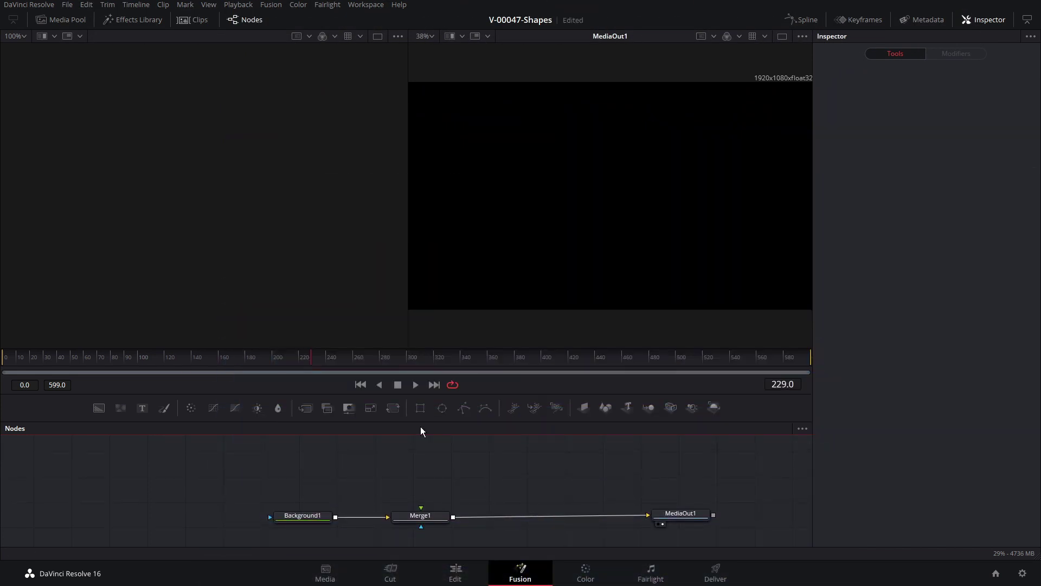
Step: Add a standalone rectangle mask, view it in the first viewer, and shrink it to about 0.042 wide and 0.254 high
{"action": "left_click_drag", "start_coordinate": [364, 462], "coordinate": [365, 462]}
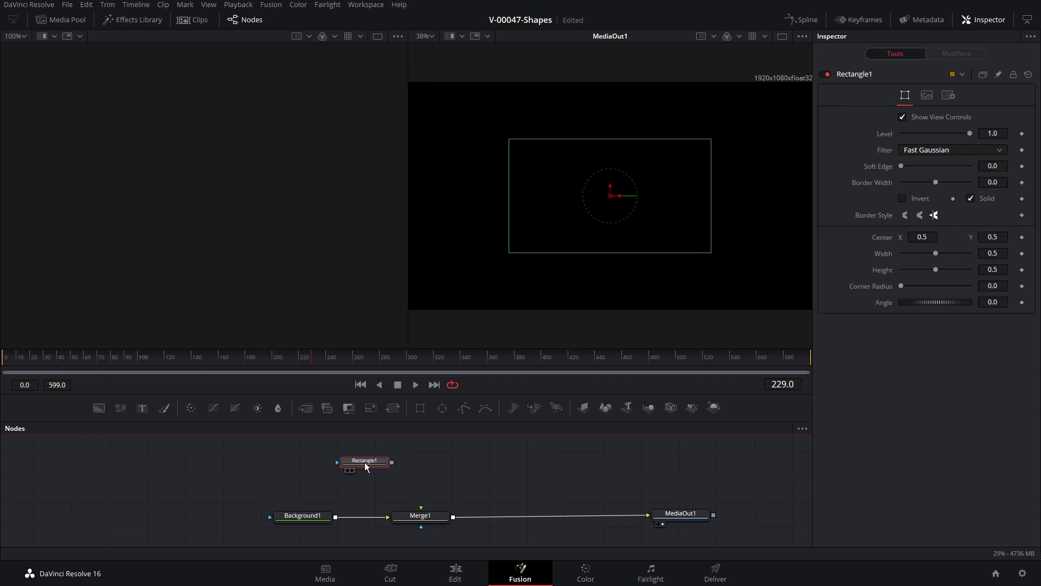
{"action": "key", "text": "1"}
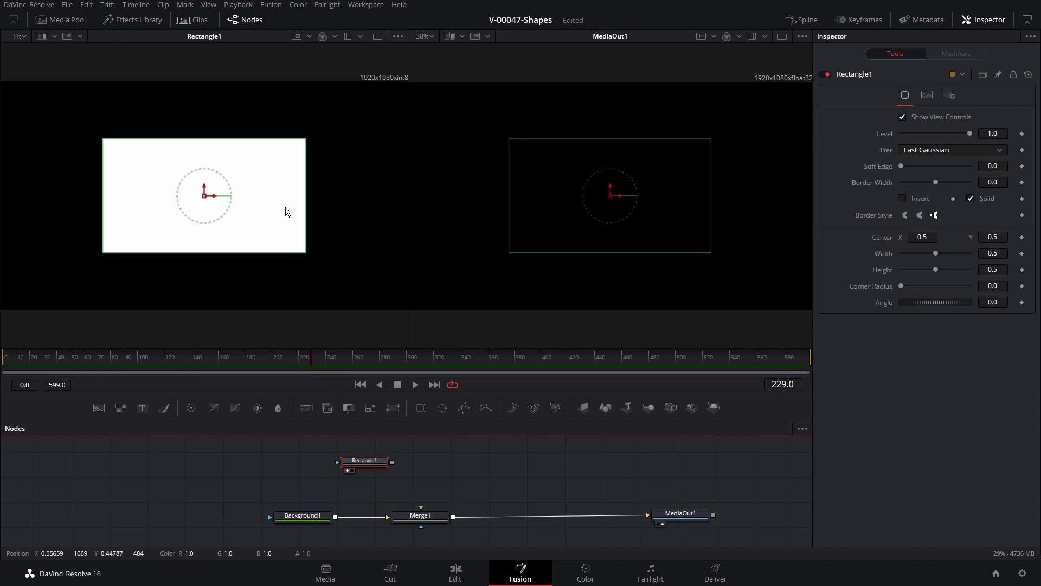
{"action": "left_click_drag", "start_coordinate": [305, 204], "coordinate": [217, 206]}
{"action": "left_click_drag", "start_coordinate": [205, 252], "coordinate": [211, 215]}
Step: Add a ShapeShifter node, connect Rectangle1 to its input, and view it in the second viewer
{"action": "left_click", "coordinate": [391, 466]}
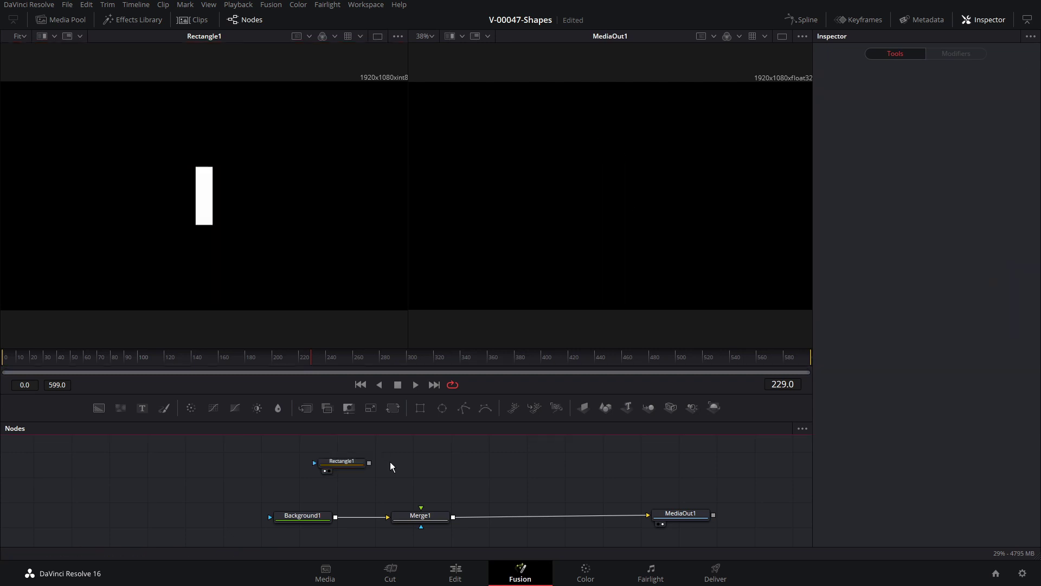
{"action": "key", "text": "shift+space"}
{"action": "type", "text": "shap"}
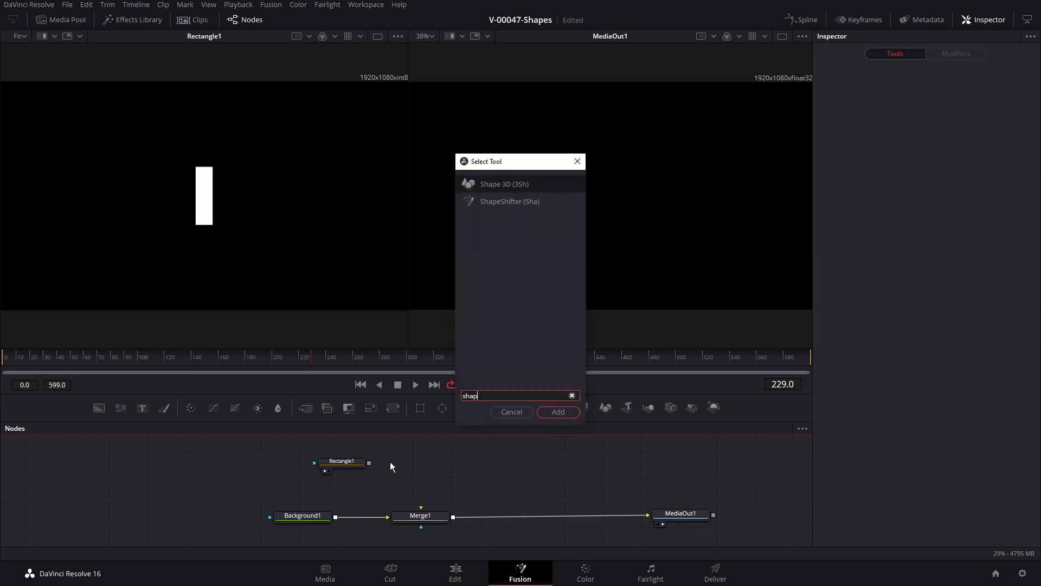
{"action": "type", "text": "eShifter"}
{"action": "left_click", "coordinate": [555, 412]}
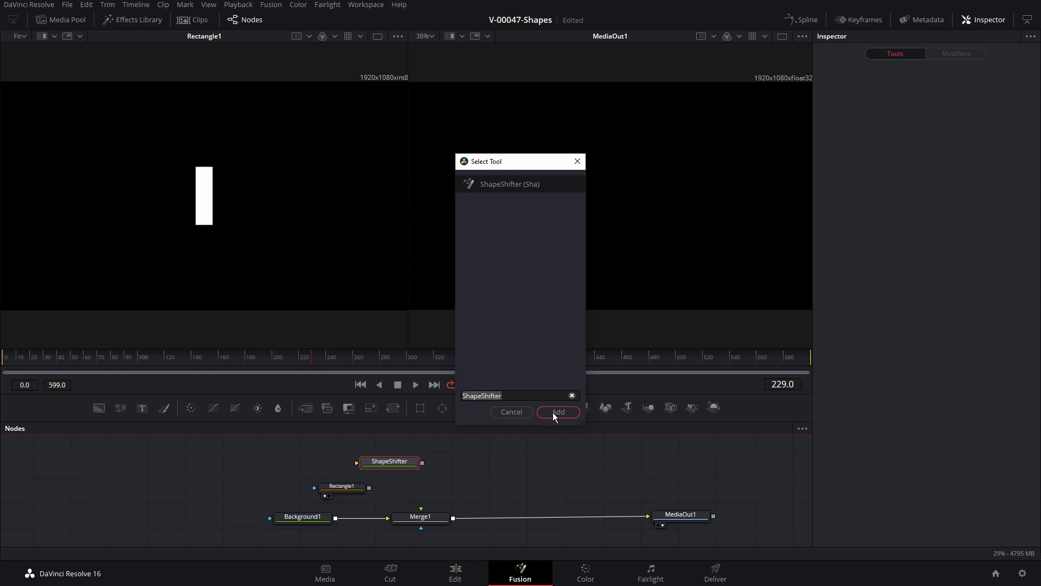
{"action": "left_click_drag", "start_coordinate": [365, 474], "coordinate": [414, 477]}
{"action": "key", "text": "2"}
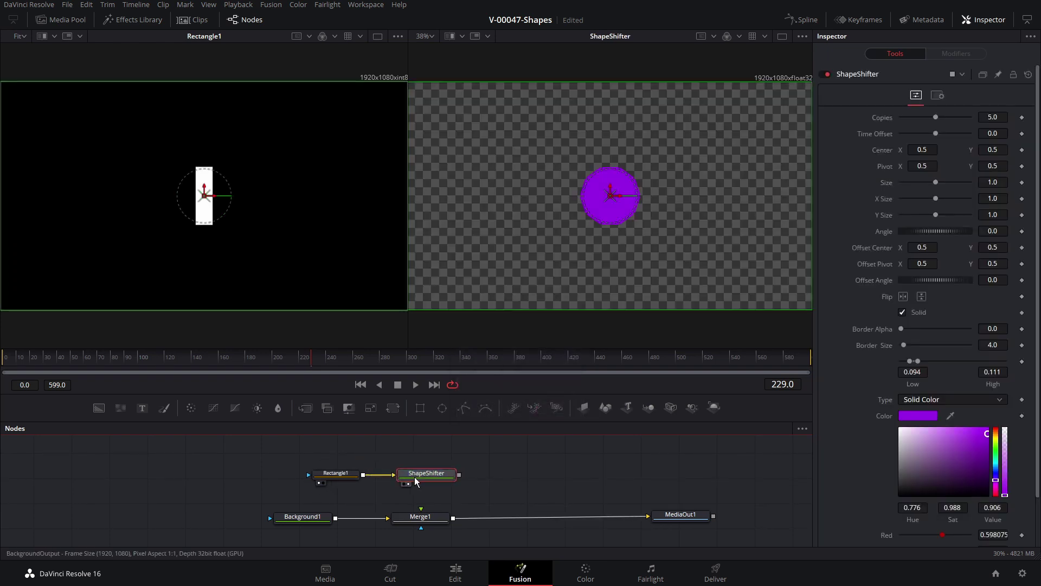
Step: Connect ShapeShifter's output to Merge1's foreground and show MediaOut1 in the second viewer
{"action": "left_click_drag", "start_coordinate": [458, 475], "coordinate": [422, 509]}
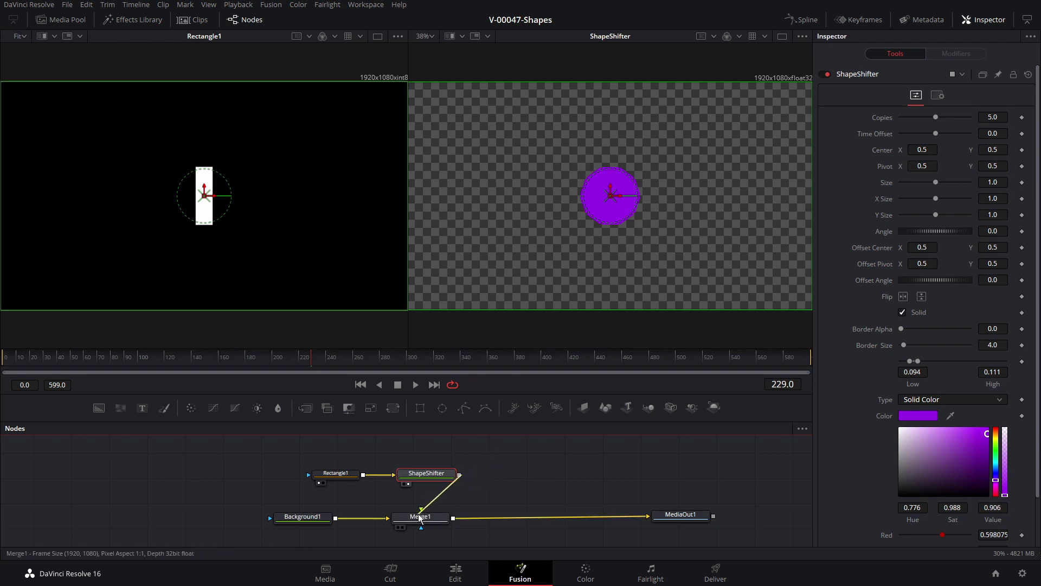
{"action": "left_click", "coordinate": [677, 518]}
{"action": "key", "text": "2"}
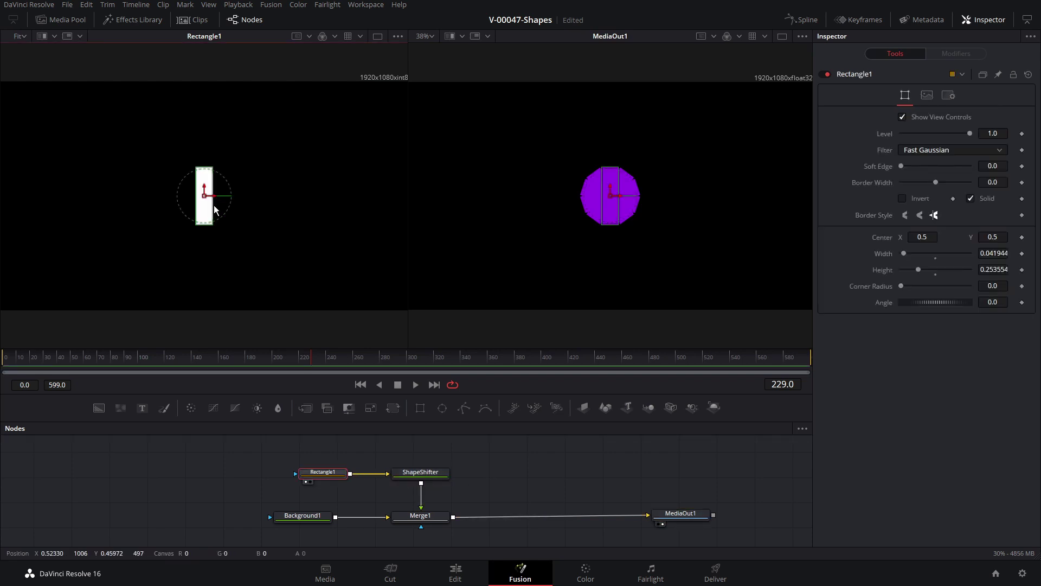
Step: Resize Rectangle1 to about 0.031 wide and 0.391 high, and set ShapeShifter's Copies to 4
{"action": "left_click_drag", "start_coordinate": [214, 209], "coordinate": [198, 152]}
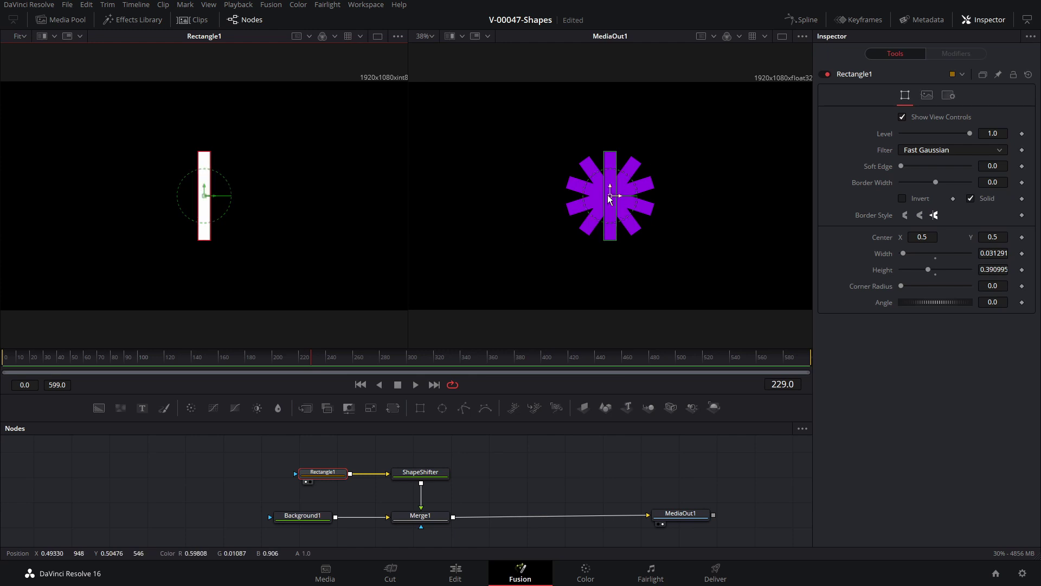
{"action": "left_click", "coordinate": [427, 474]}
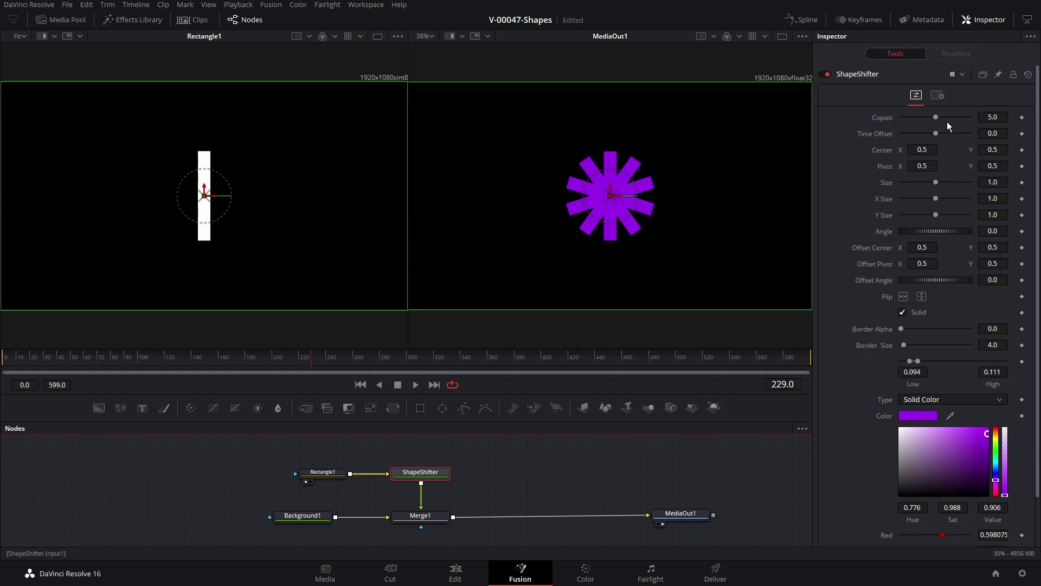
{"action": "left_click_drag", "start_coordinate": [941, 118], "coordinate": [928, 119]}
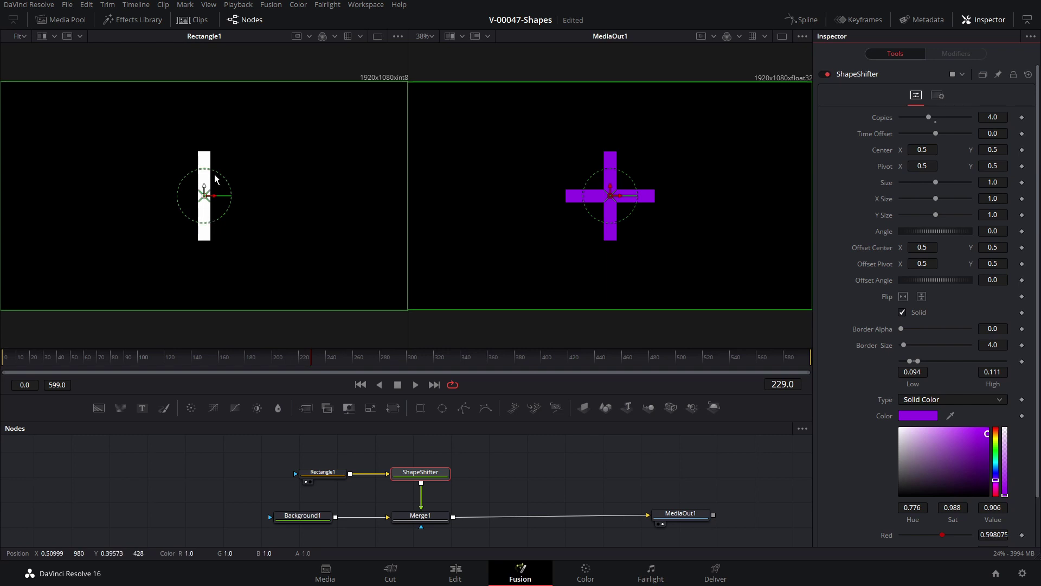
Step: Raise ShapeShifter's Center Y to 0.787 and resize Rectangle1 to about 0.045 wide and 0.277 high
{"action": "left_click_drag", "start_coordinate": [204, 195], "coordinate": [204, 130]}
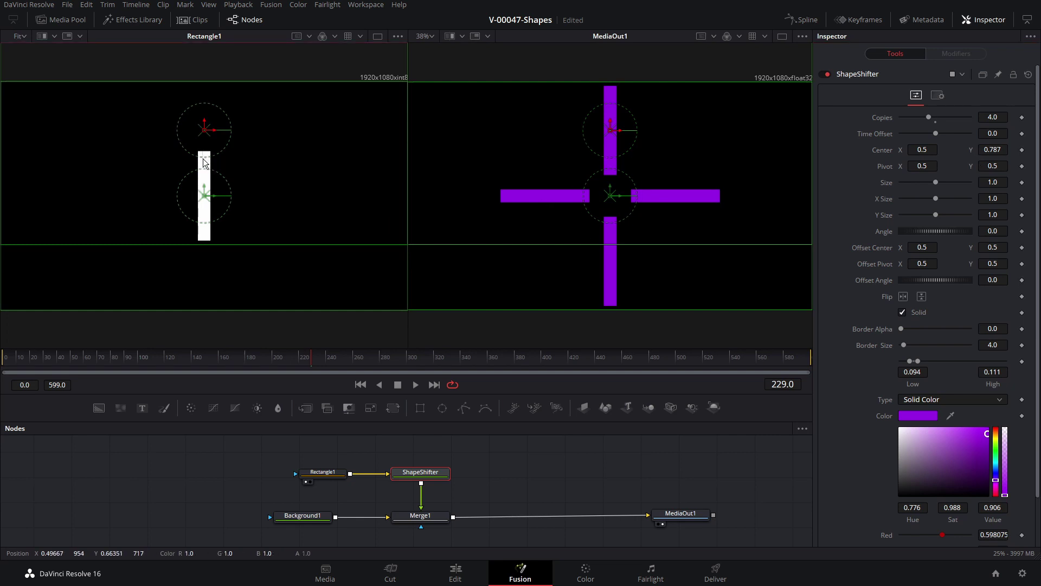
{"action": "left_click_drag", "start_coordinate": [205, 156], "coordinate": [210, 179]}
{"action": "left_click", "coordinate": [318, 469]}
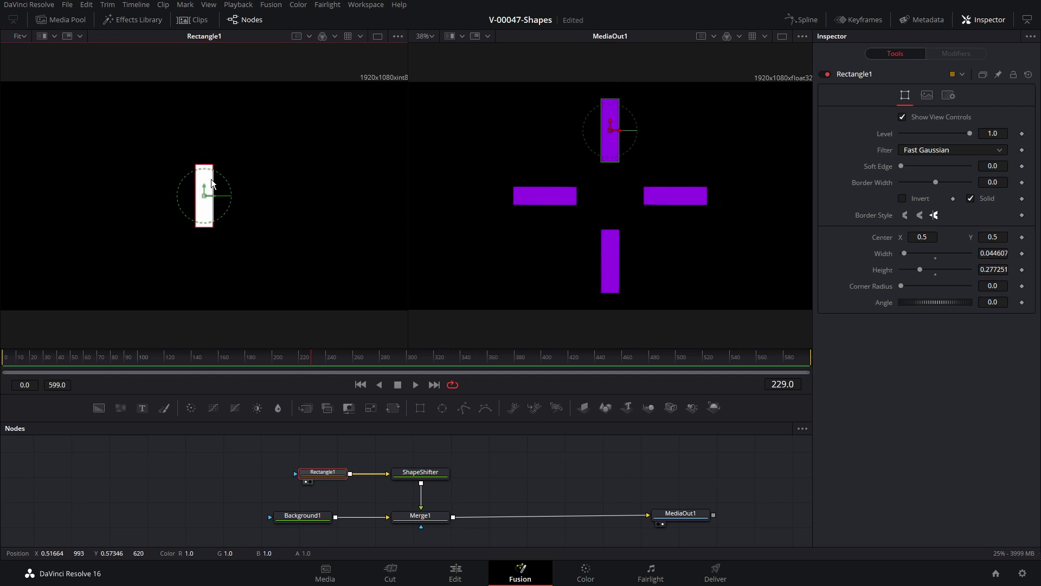
Step: Reset ShapeShifter's Center to 0.5, 0.5 and set its Copies to 3
{"action": "left_click", "coordinate": [421, 472]}
{"action": "mouse_move", "coordinate": [998, 151]}
{"action": "left_mouse_down"}
{"action": "mouse_move", "coordinate": [944, 152]}
{"action": "mouse_move", "coordinate": [1020, 153]}
{"action": "mouse_move", "coordinate": [1001, 154]}
{"action": "left_mouse_up"}
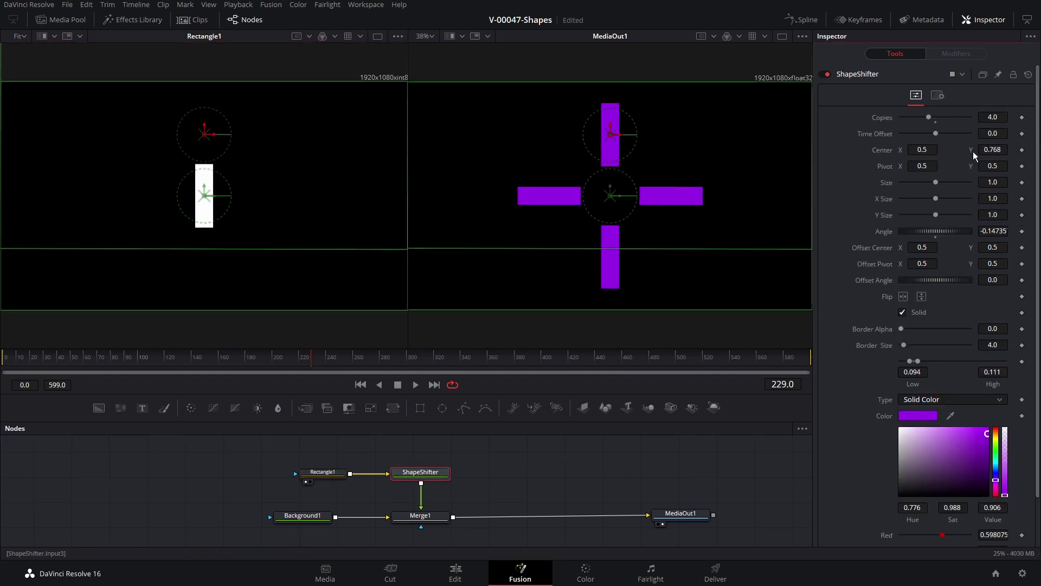
{"action": "double_click", "coordinate": [887, 154]}
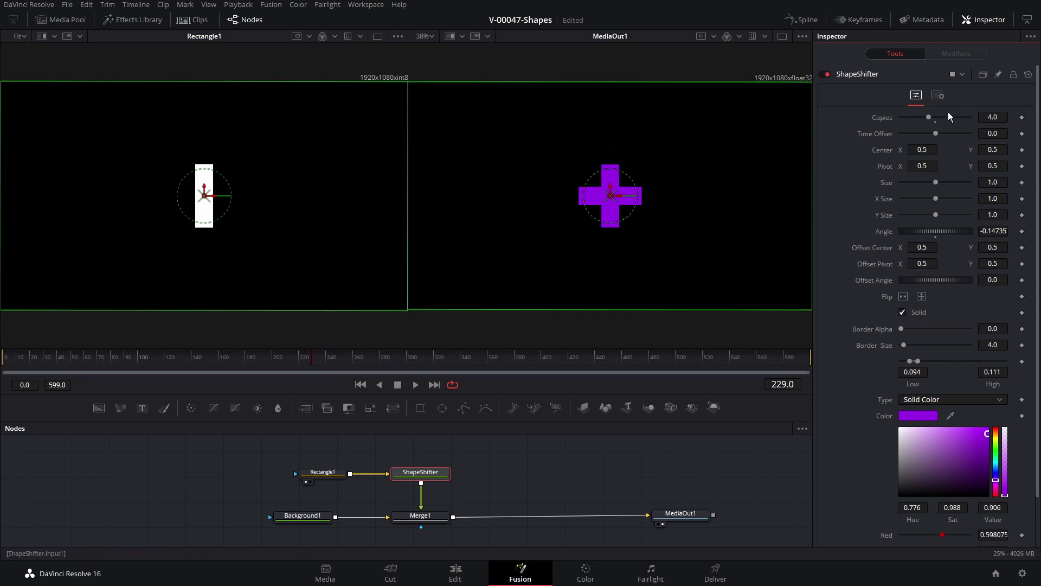
{"action": "left_click", "coordinate": [976, 153]}
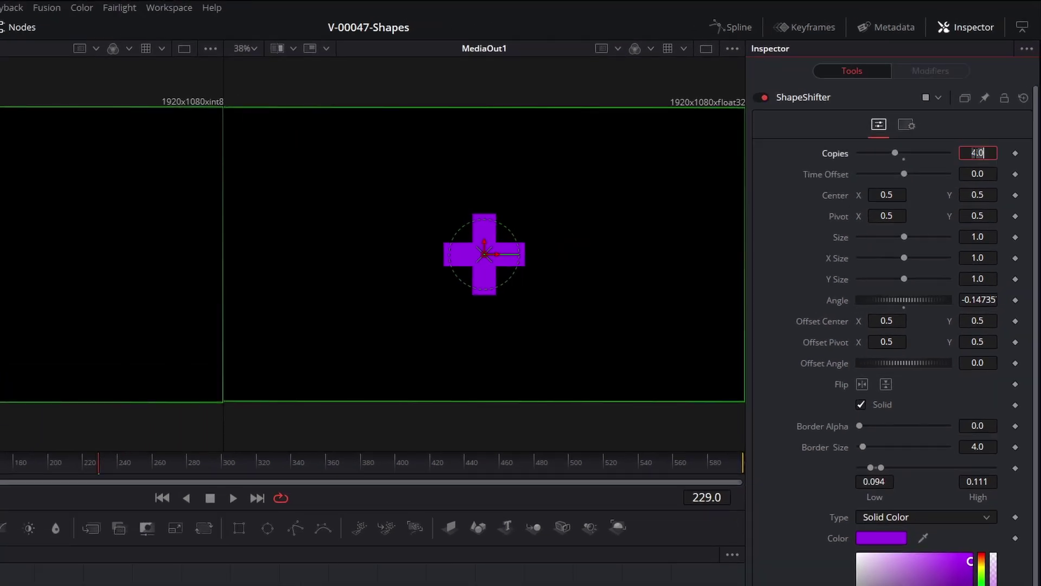
{"action": "type", "text": "3"}
{"action": "key", "text": "Return"}
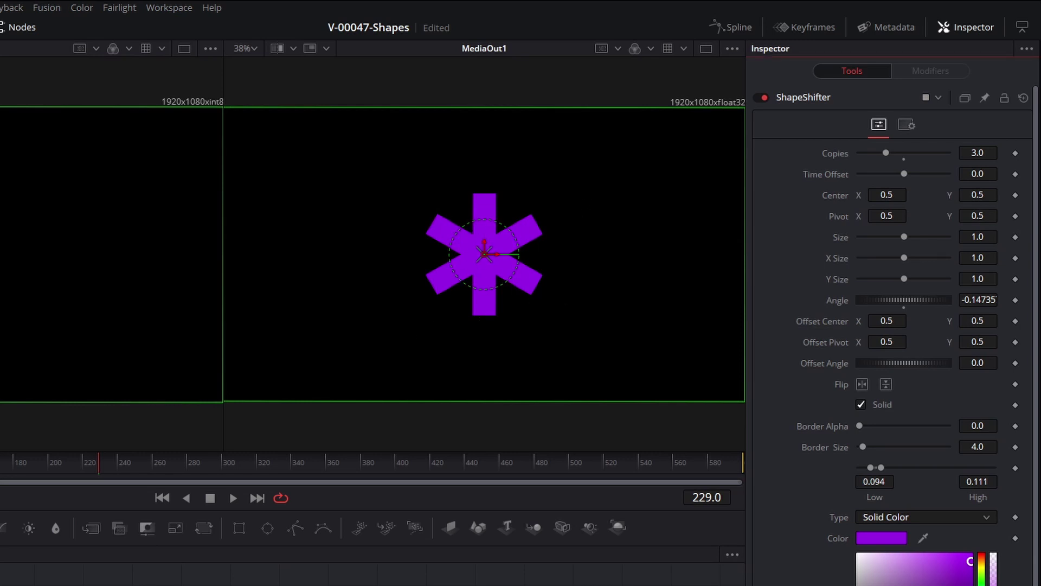
Step: Try several positions for ShapeShifter's Center, ending at X 0.503 and Y 0.509, and set Rectangle1's Corner Radius to 1.0
{"action": "left_click_drag", "start_coordinate": [888, 198], "coordinate": [808, 198]}
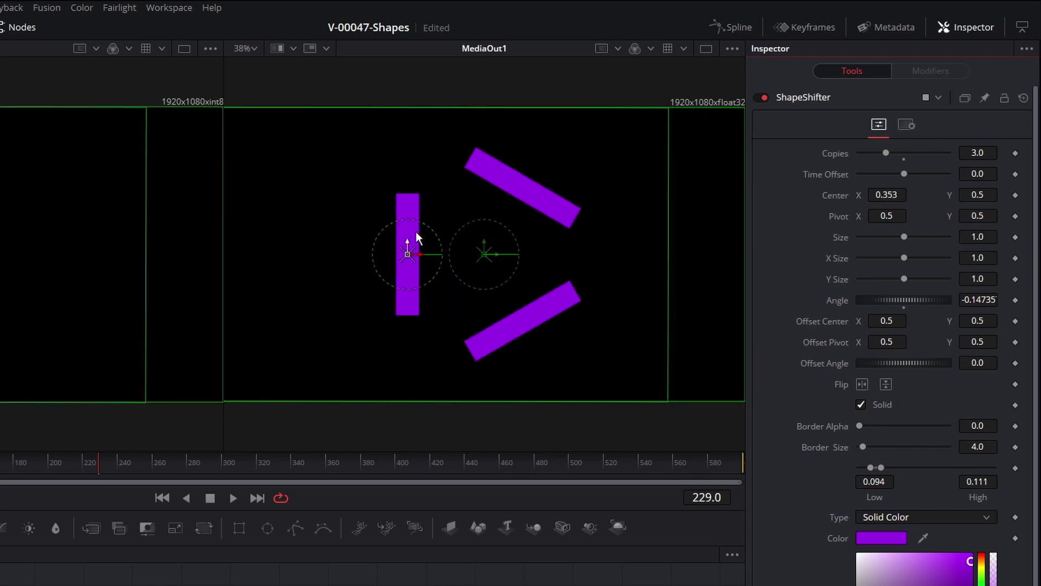
{"action": "left_click_drag", "start_coordinate": [886, 195], "coordinate": [969, 195]}
{"action": "left_click_drag", "start_coordinate": [1036, 195], "coordinate": [852, 199]}
{"action": "mouse_move", "coordinate": [980, 198]}
{"action": "left_mouse_down"}
{"action": "mouse_move", "coordinate": [861, 198]}
{"action": "mouse_move", "coordinate": [1017, 198]}
{"action": "mouse_move", "coordinate": [977, 198]}
{"action": "left_mouse_up"}
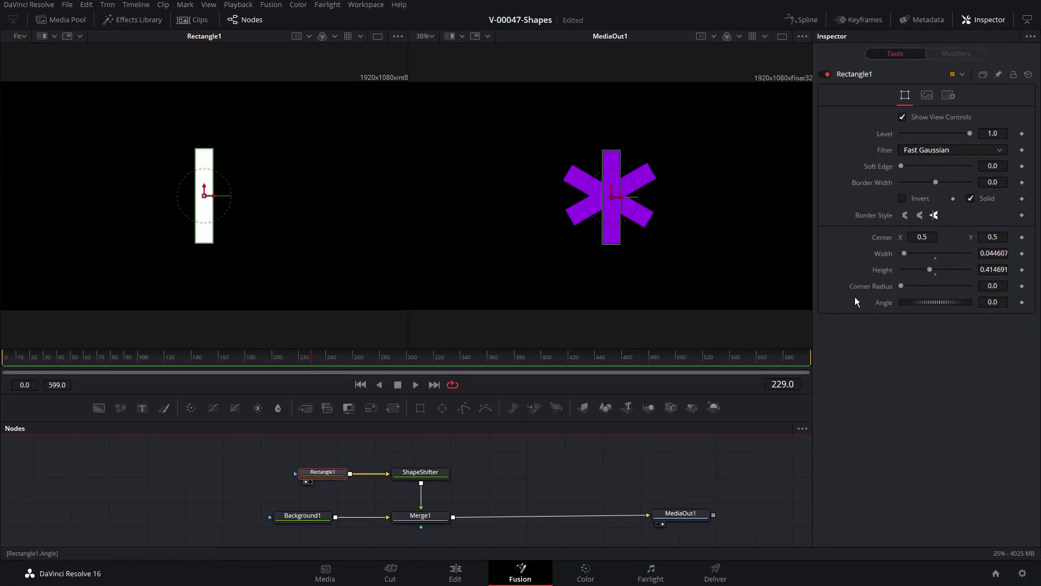
{"action": "left_click_drag", "start_coordinate": [961, 286], "coordinate": [968, 287]}
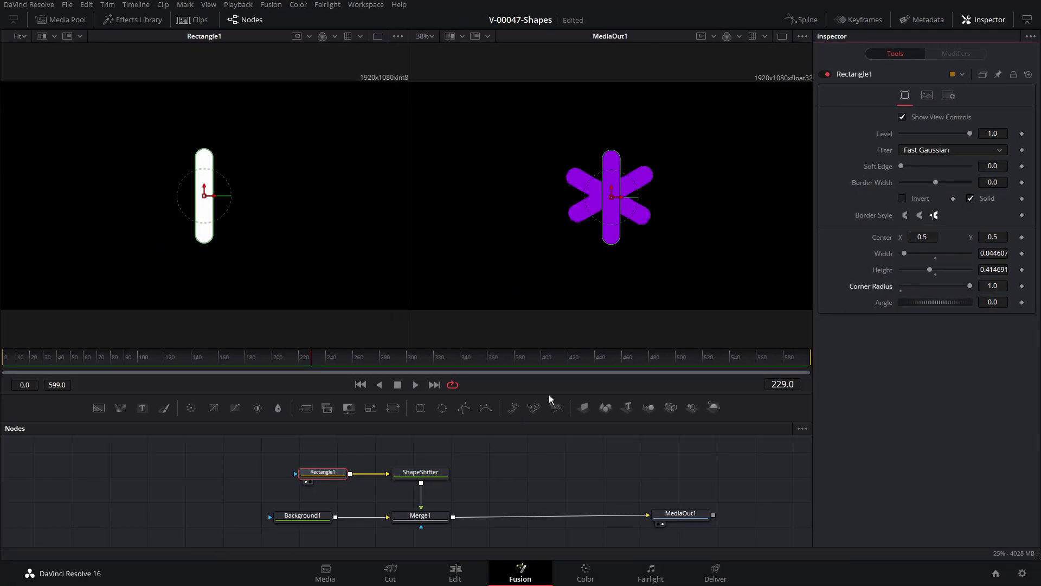
Step: Move ShapeShifter's Center to X 0.546 and Y 0.433, reset its Angle to 0, and set its Size to 0.94
{"action": "left_click", "coordinate": [420, 471]}
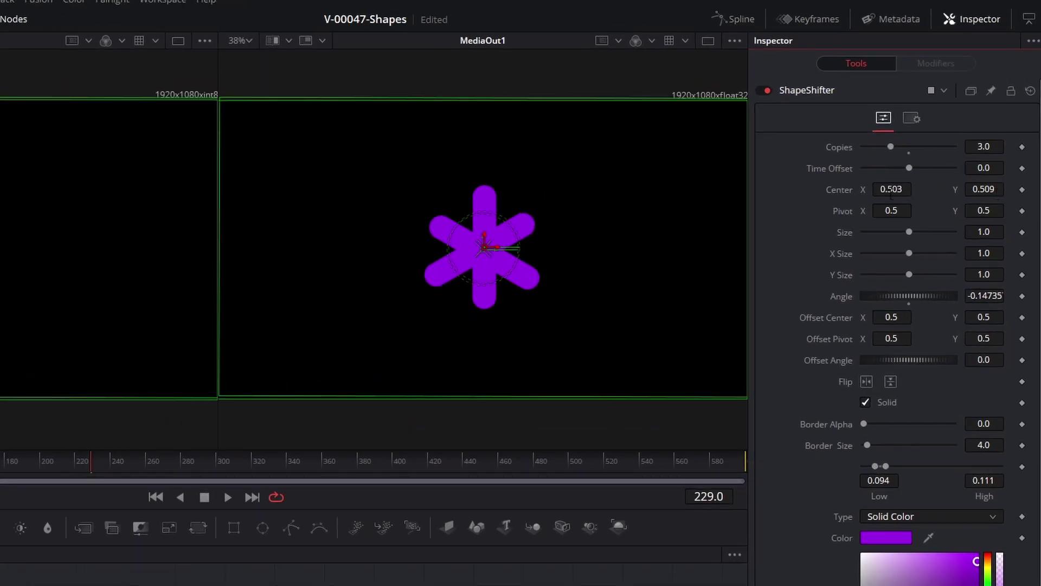
{"action": "double_click", "coordinate": [844, 194]}
{"action": "left_click_drag", "start_coordinate": [891, 192], "coordinate": [928, 193]}
{"action": "mouse_move", "coordinate": [908, 233]}
{"action": "left_mouse_down"}
{"action": "mouse_move", "coordinate": [889, 233]}
{"action": "mouse_move", "coordinate": [912, 232]}
{"action": "mouse_move", "coordinate": [920, 252]}
{"action": "mouse_move", "coordinate": [909, 252]}
{"action": "left_mouse_up"}
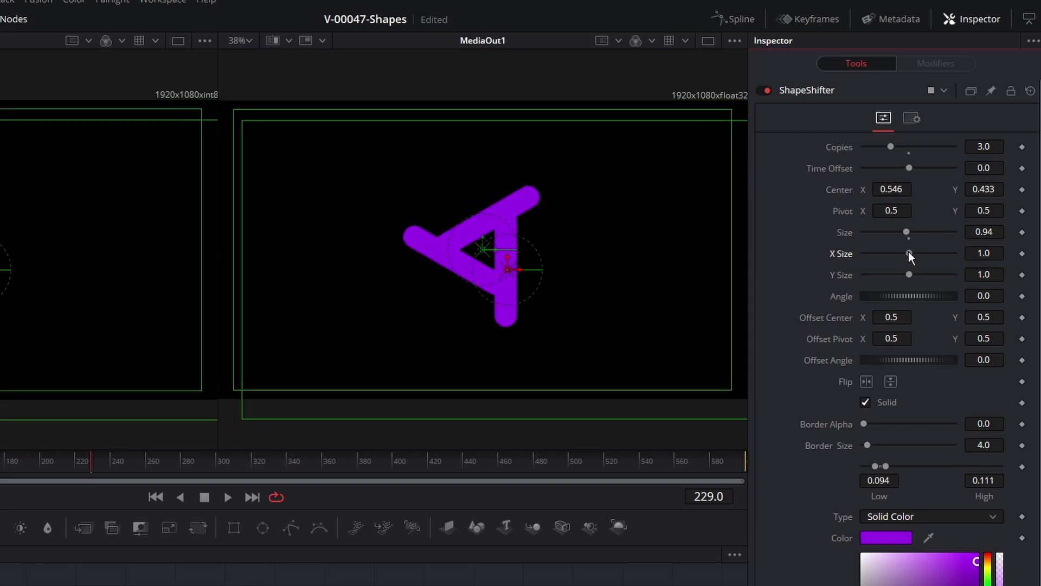
Step: Reset ShapeShifter's Center to 0.5, 0.5 and widen Rectangle1 to about 0.055
{"action": "double_click", "coordinate": [839, 193]}
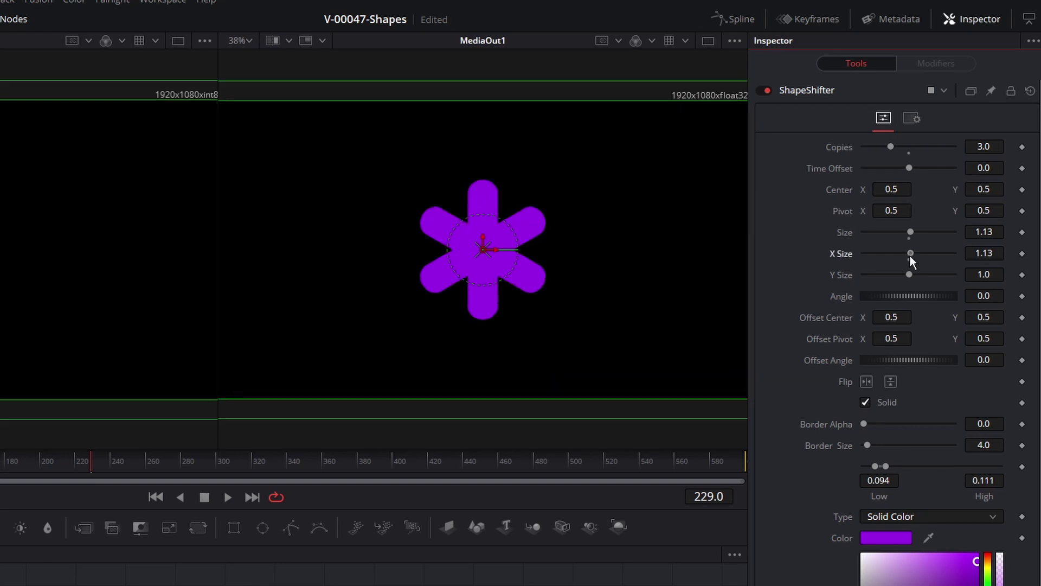
{"action": "left_click_drag", "start_coordinate": [910, 256], "coordinate": [900, 275]}
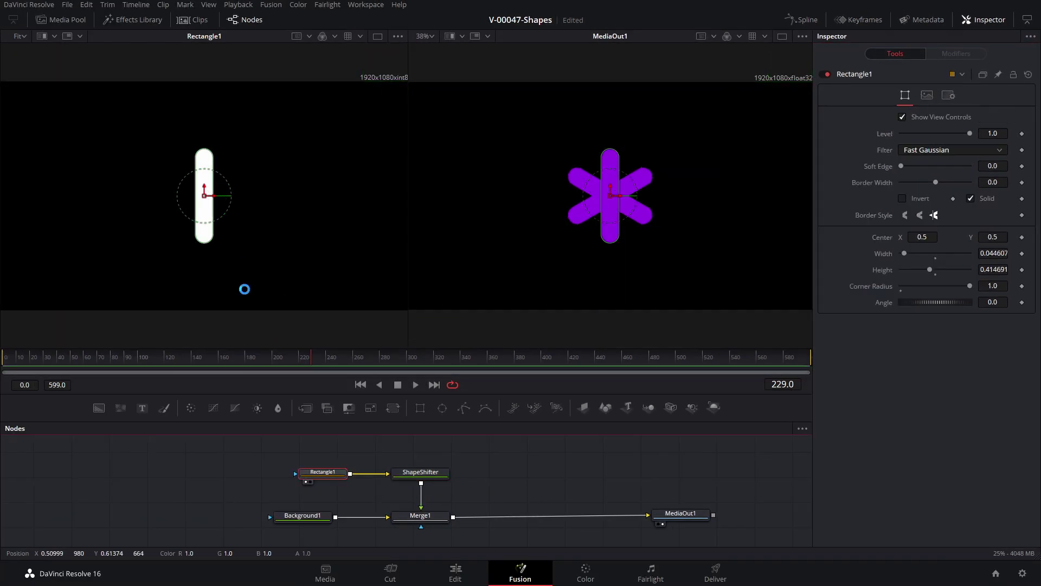
{"action": "left_click_drag", "start_coordinate": [213, 190], "coordinate": [215, 196]}
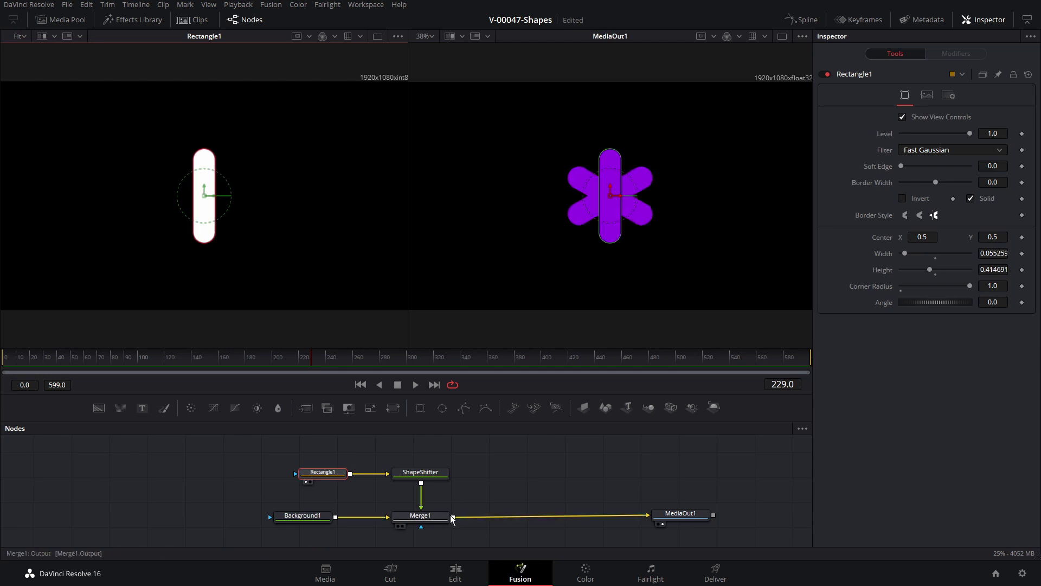
Step: Try ShapeShifter with Center Y at 0.683 and Angle at -60, and reset both settings to their defaults
{"action": "left_click", "coordinate": [421, 472]}
{"action": "mouse_move", "coordinate": [935, 231]}
{"action": "left_mouse_down"}
{"action": "mouse_move", "coordinate": [923, 234]}
{"action": "mouse_move", "coordinate": [942, 233]}
{"action": "left_mouse_up"}
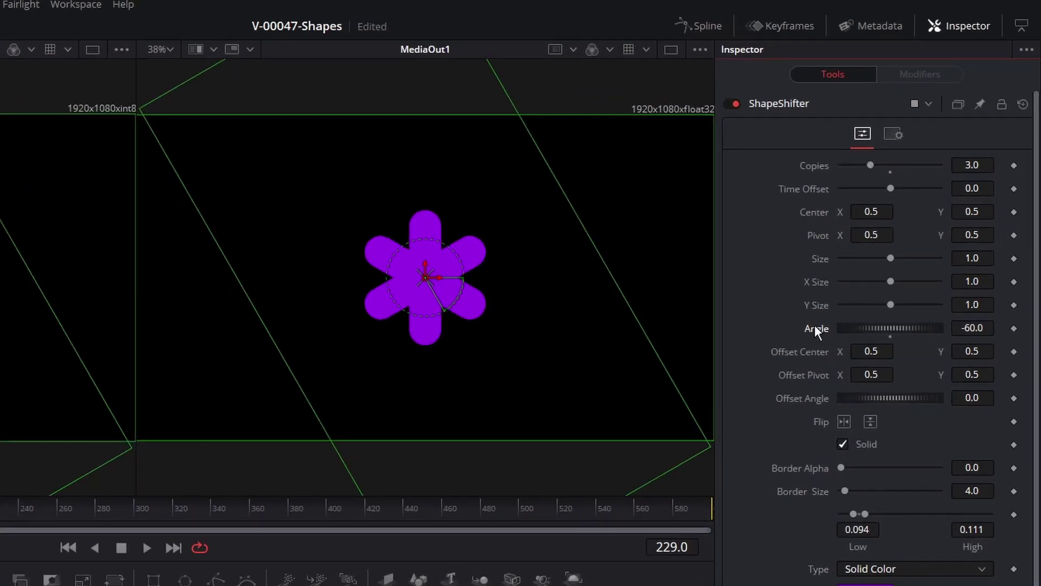
{"action": "double_click", "coordinate": [814, 327]}
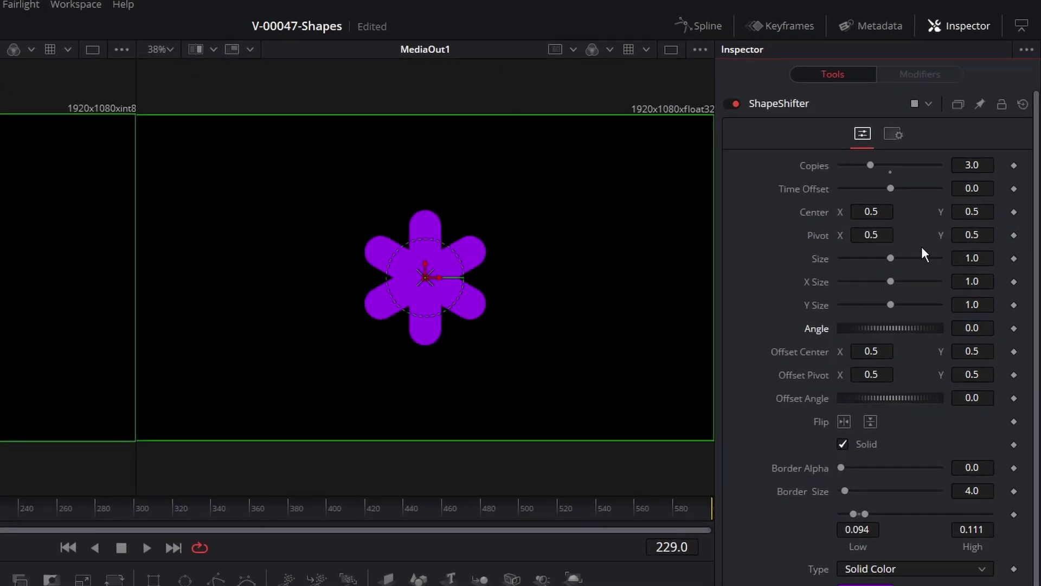
{"action": "left_click_drag", "start_coordinate": [971, 215], "coordinate": [1020, 215]}
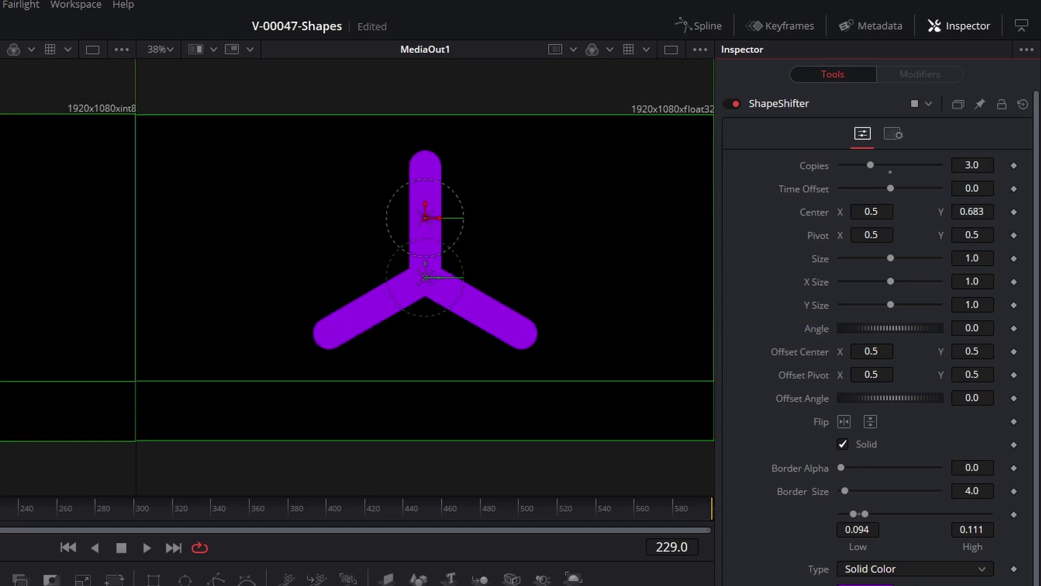
{"action": "left_click_drag", "start_coordinate": [909, 327], "coordinate": [893, 327]}
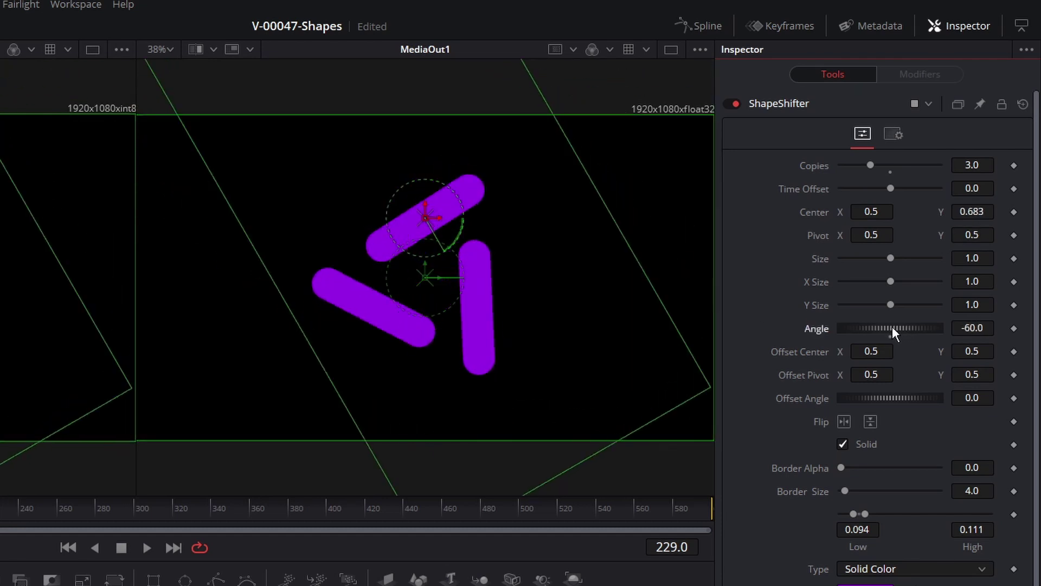
{"action": "left_click_drag", "start_coordinate": [972, 212], "coordinate": [968, 212]}
{"action": "left_click_drag", "start_coordinate": [923, 327], "coordinate": [850, 360]}
{"action": "double_click", "coordinate": [816, 216]}
{"action": "double_click", "coordinate": [820, 332]}
Step: Try ShapeShifter's Offset Center at X 0.4 and Y 0.588 with a changed Offset Angle
{"action": "left_click_drag", "start_coordinate": [972, 351], "coordinate": [979, 351]}
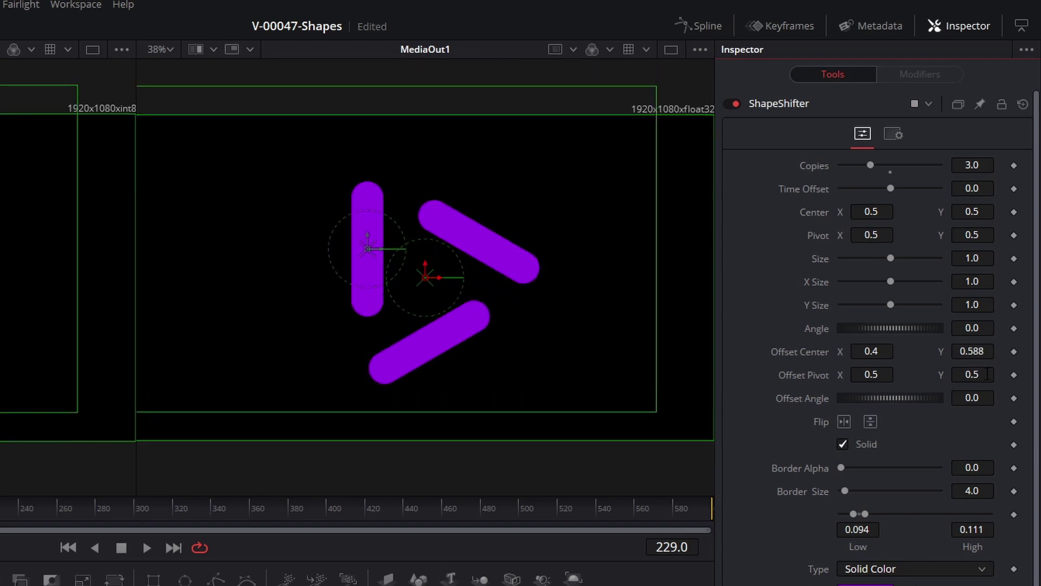
{"action": "left_click_drag", "start_coordinate": [901, 399], "coordinate": [883, 387]}
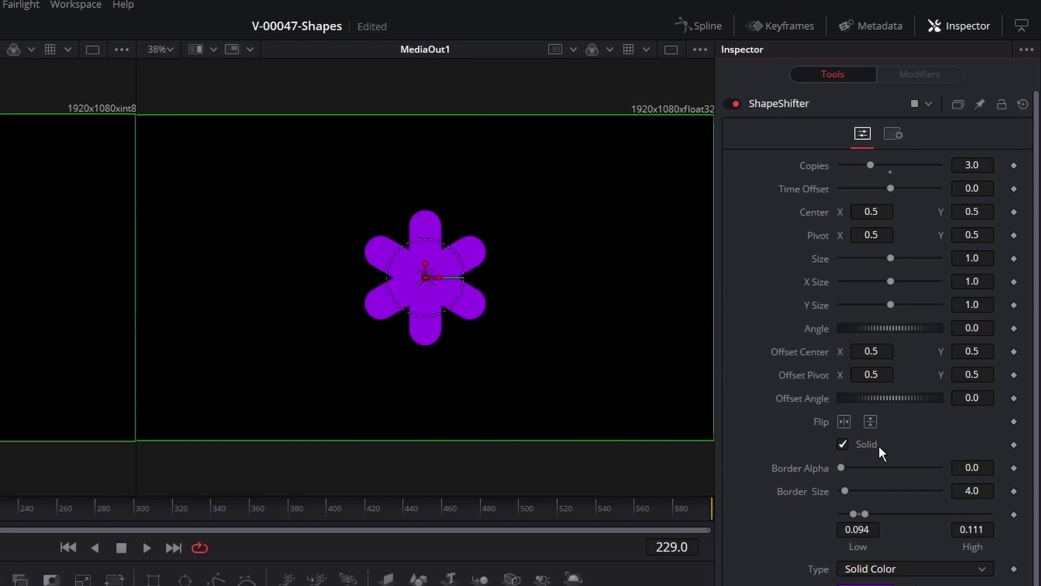
Step: Set ShapeShifter's Border Alpha to 1.0 and its Border Size to 0.0
{"action": "left_click_drag", "start_coordinate": [841, 467], "coordinate": [915, 469]}
{"action": "scroll", "coordinate": [503, 325], "scroll_direction": "up", "scroll_amount": 5}
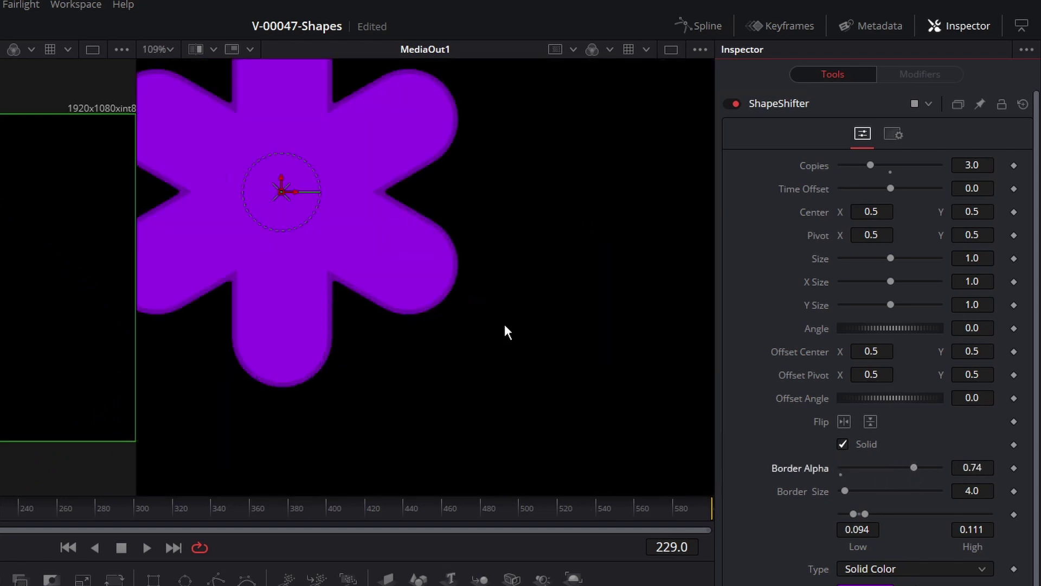
{"action": "left_click_drag", "start_coordinate": [913, 468], "coordinate": [942, 467]}
{"action": "left_click_drag", "start_coordinate": [857, 491], "coordinate": [828, 494]}
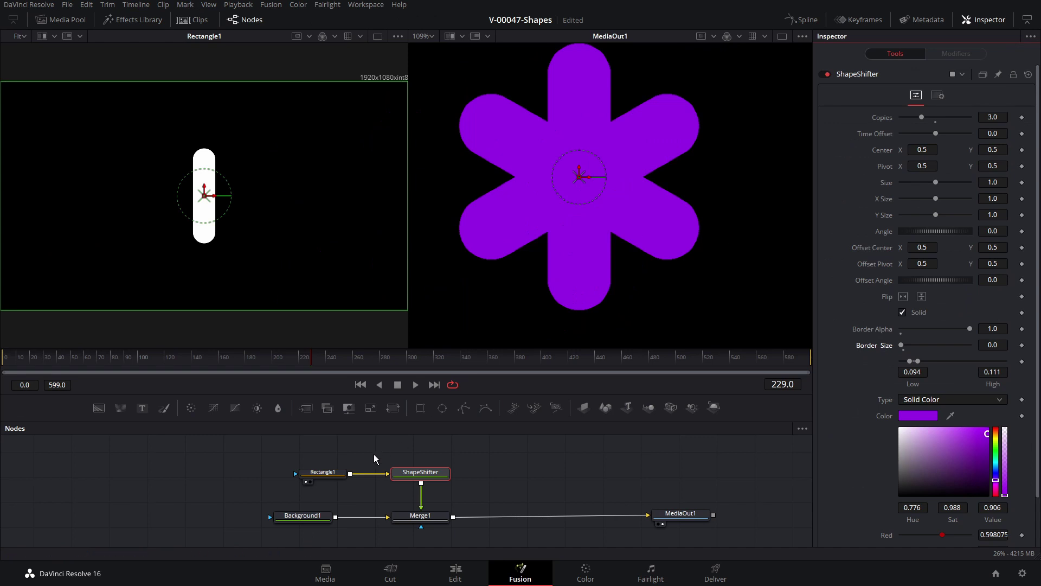
Step: Square off Rectangle1's corners and try ShapeShifter's Border Size at 12.6 and 23.6
{"action": "left_click", "coordinate": [337, 472]}
{"action": "left_click_drag", "start_coordinate": [971, 288], "coordinate": [900, 285]}
{"action": "left_click", "coordinate": [420, 471]}
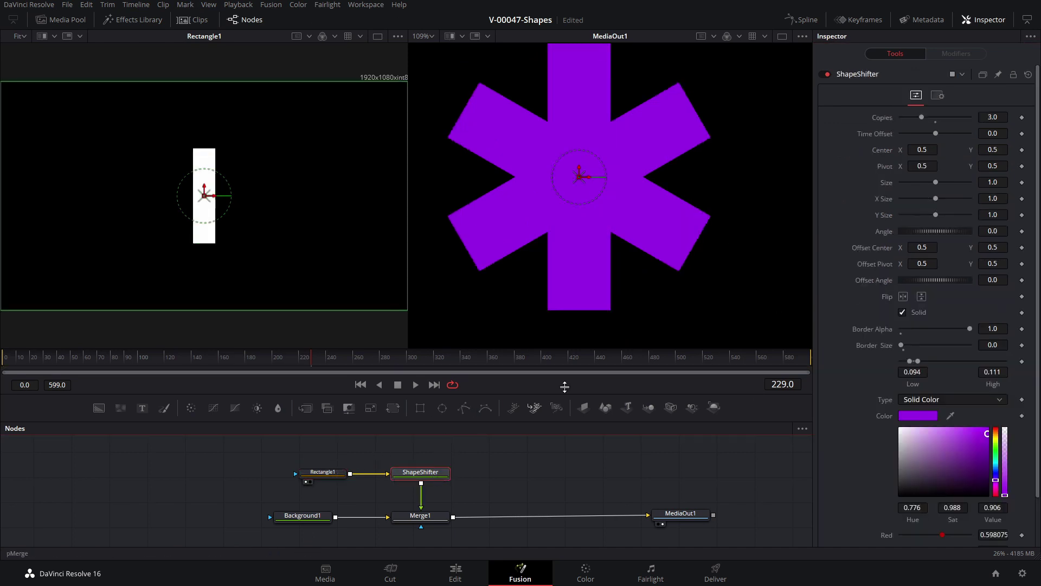
{"action": "left_click_drag", "start_coordinate": [900, 346], "coordinate": [909, 346]}
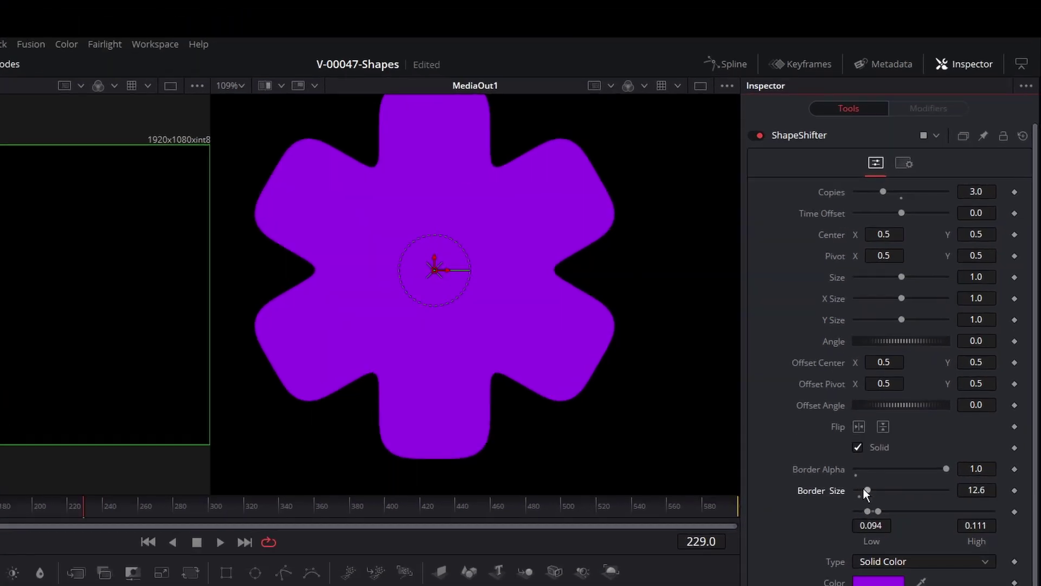
{"action": "left_click_drag", "start_coordinate": [864, 489], "coordinate": [877, 490]}
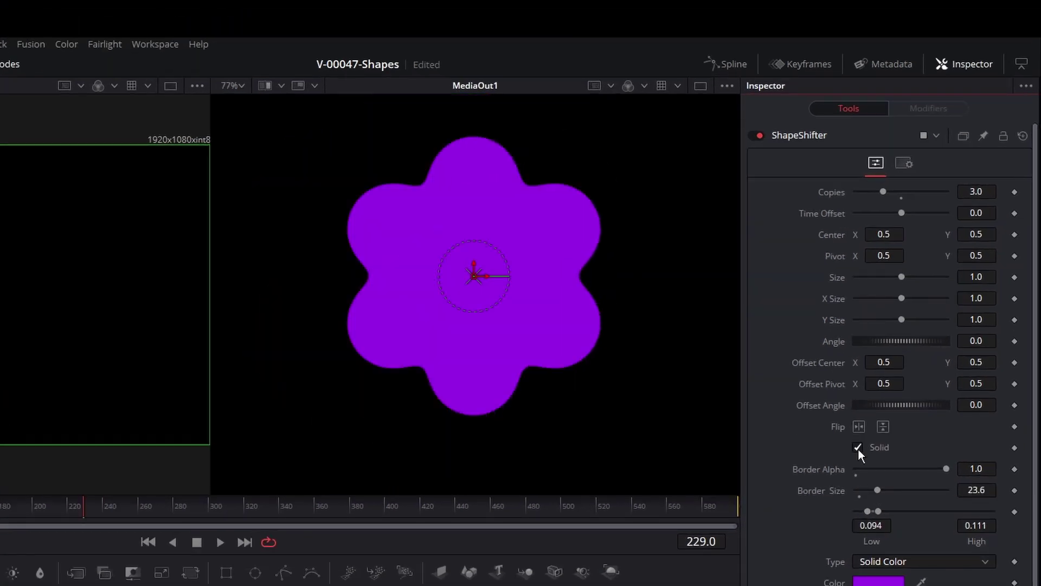
Step: Turn off ShapeShifter's Solid option and set its Border Size to 7.9 to outline the shape
{"action": "left_click", "coordinate": [857, 448]}
{"action": "left_click_drag", "start_coordinate": [879, 490], "coordinate": [864, 491]}
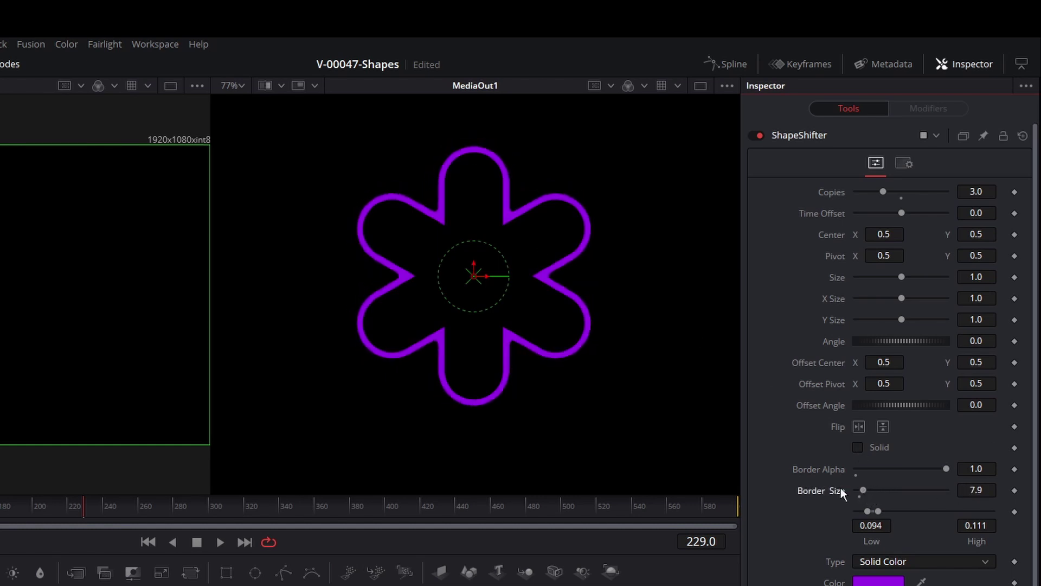
{"action": "left_click_drag", "start_coordinate": [456, 325], "coordinate": [468, 324]}
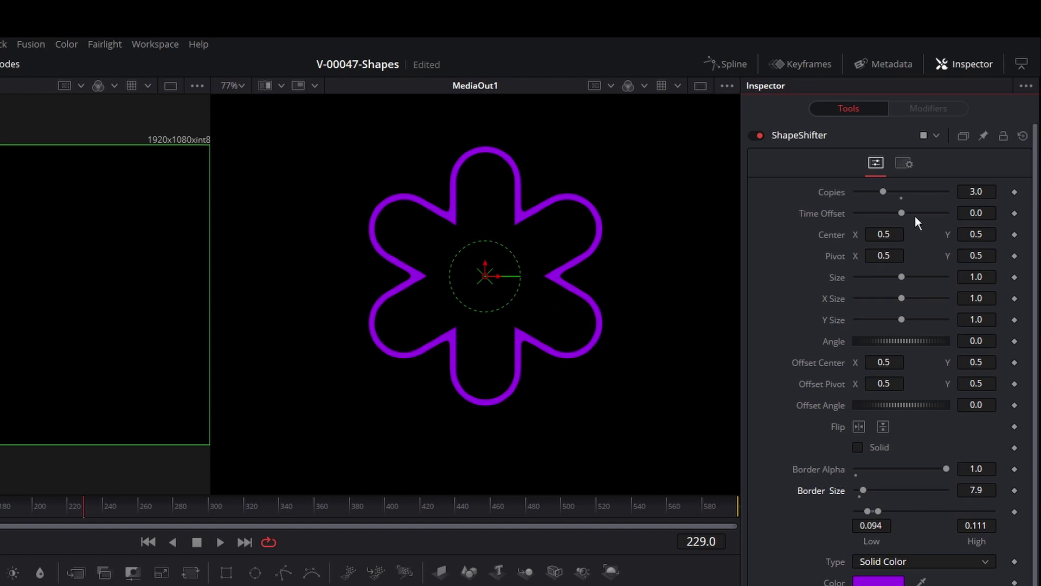
Step: Try several Center Y values on ShapeShifter, ending at 0.491
{"action": "left_click_drag", "start_coordinate": [981, 234], "coordinate": [844, 234]}
{"action": "left_click_drag", "start_coordinate": [943, 235], "coordinate": [976, 234]}
{"action": "scroll", "coordinate": [617, 265], "scroll_direction": "down", "scroll_amount": 4}
{"action": "left_click_drag", "start_coordinate": [718, 305], "coordinate": [647, 314]}
{"action": "mouse_move", "coordinate": [975, 234]}
{"action": "left_mouse_down"}
{"action": "mouse_move", "coordinate": [951, 234]}
{"action": "mouse_move", "coordinate": [990, 234]}
{"action": "mouse_move", "coordinate": [944, 234]}
{"action": "mouse_move", "coordinate": [991, 234]}
{"action": "left_mouse_up"}
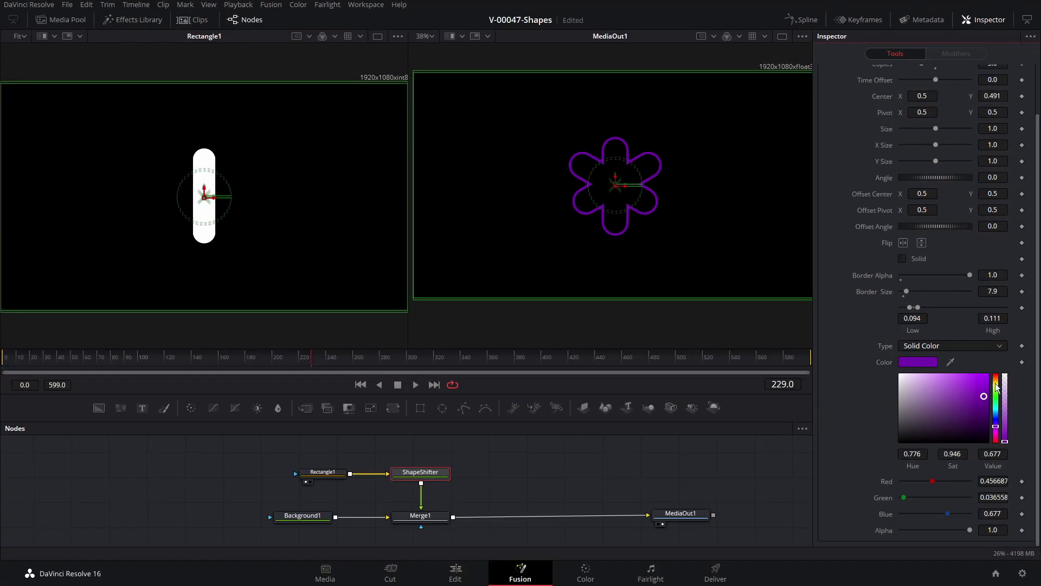
Step: Change ShapeShifter's solid color to yellow and switch its color Type to Gradient
{"action": "left_click", "coordinate": [996, 385]}
{"action": "left_click_drag", "start_coordinate": [983, 384], "coordinate": [969, 394]}
{"action": "left_click", "coordinate": [985, 384]}
{"action": "left_click", "coordinate": [956, 347]}
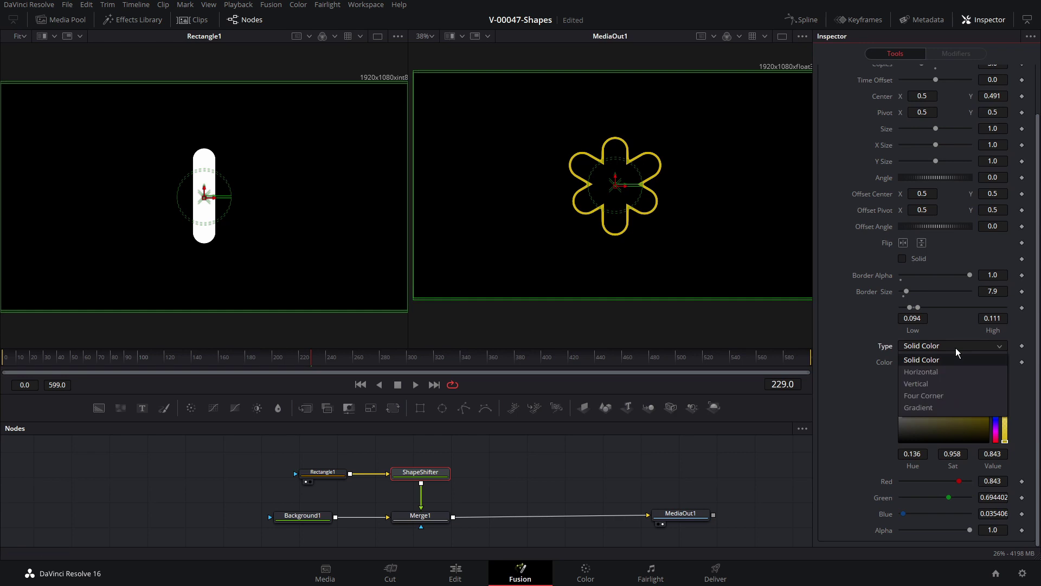
{"action": "left_click", "coordinate": [951, 403]}
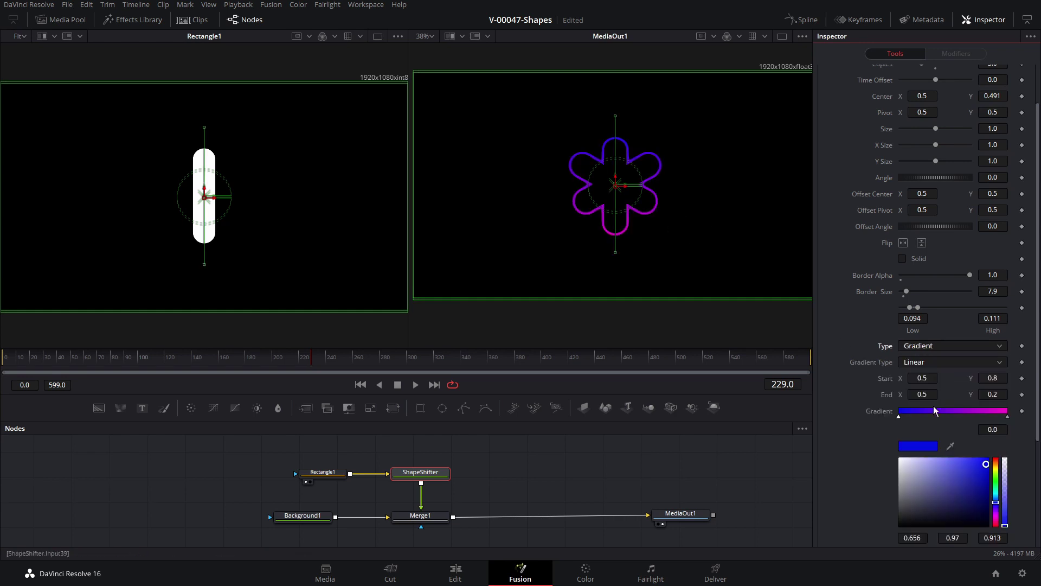
Step: Square off Rectangle1's corners and reset ShapeShifter's Center to 0.5, 0.5
{"action": "left_click", "coordinate": [324, 475]}
{"action": "left_click_drag", "start_coordinate": [965, 288], "coordinate": [889, 287]}
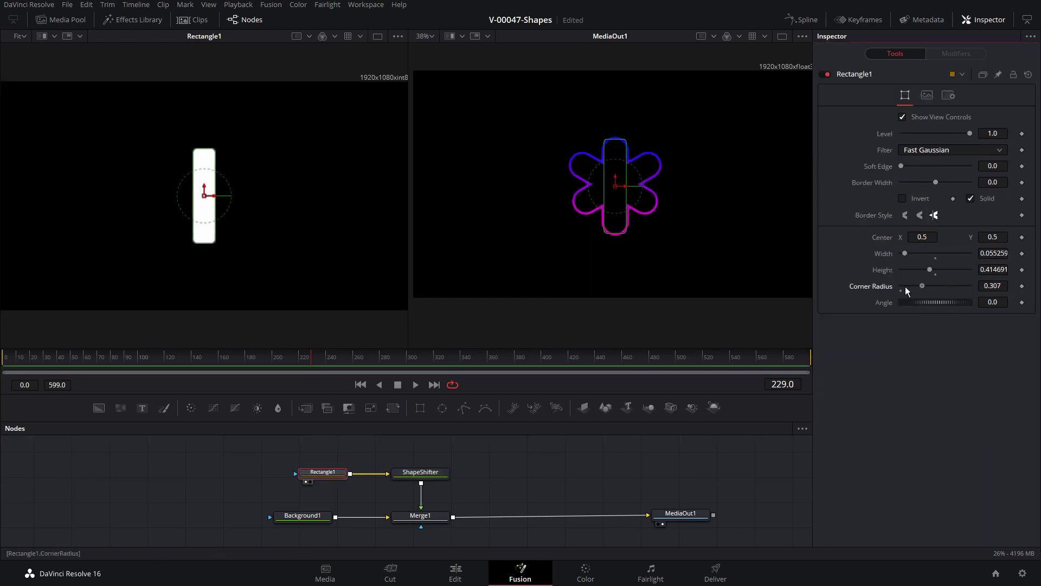
{"action": "left_click", "coordinate": [424, 472]}
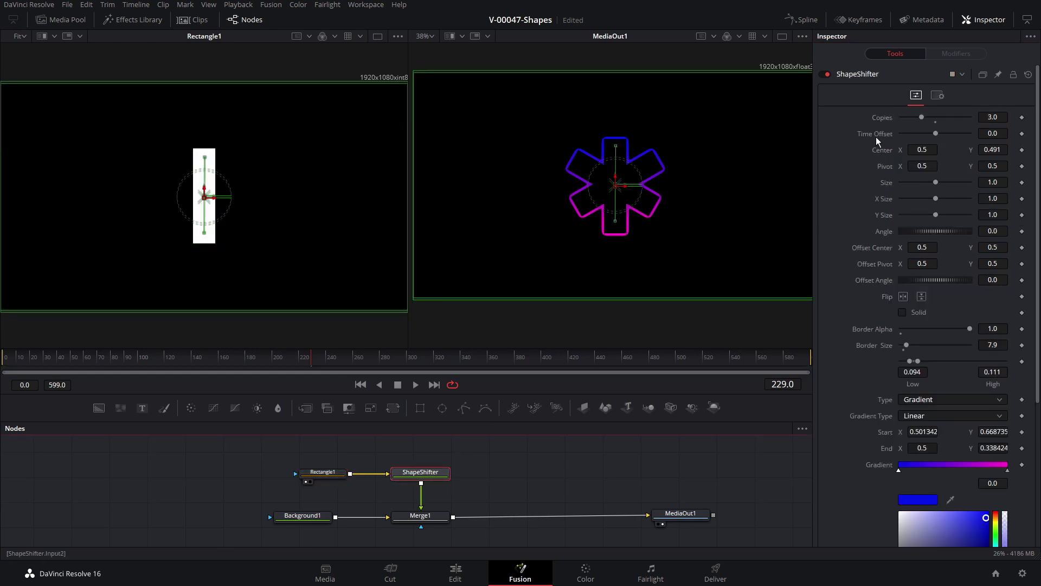
{"action": "double_click", "coordinate": [883, 152]}
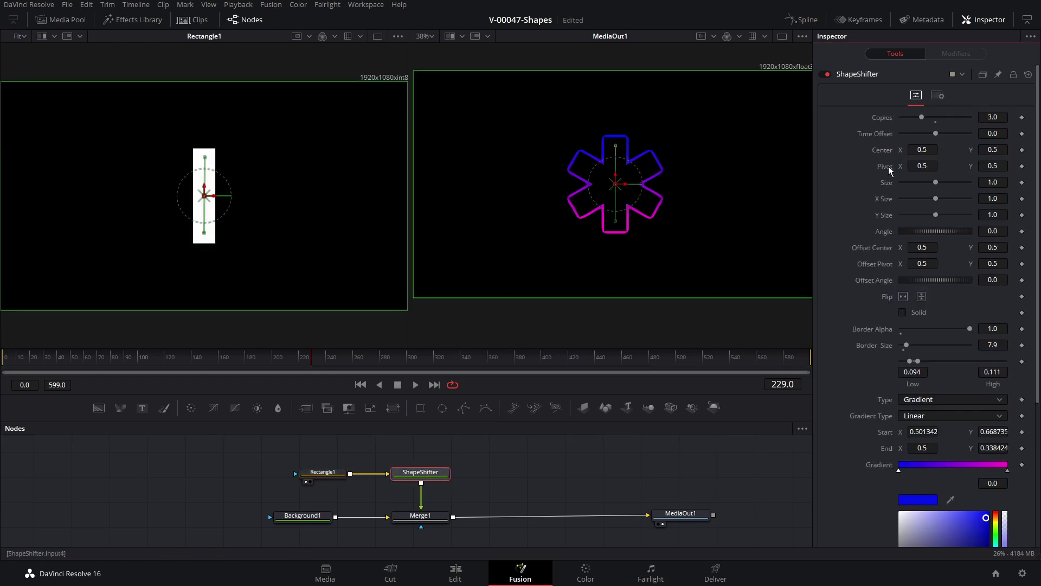
Step: Turn on ShapeShifter's Solid option and set its Border Alpha to 0.0
{"action": "left_click", "coordinate": [903, 312]}
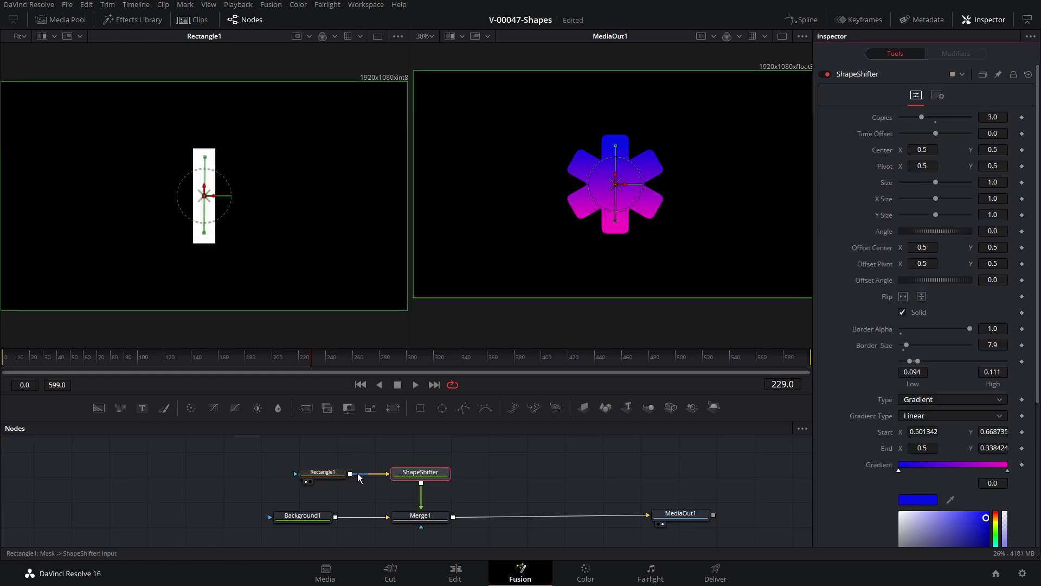
{"action": "left_click_drag", "start_coordinate": [970, 329], "coordinate": [874, 330]}
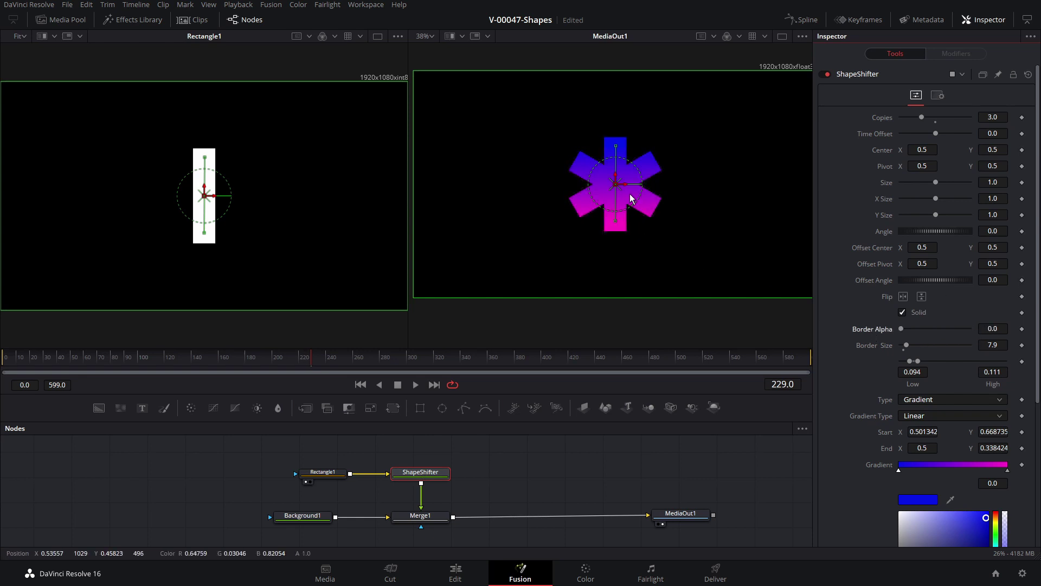
Step: Raise ShapeShifter's X Size to 2.427 so the three copies form a clean hexagon
{"action": "scroll", "coordinate": [631, 194], "scroll_direction": "up", "scroll_amount": 2}
{"action": "scroll", "coordinate": [705, 161], "scroll_direction": "down", "scroll_amount": 2}
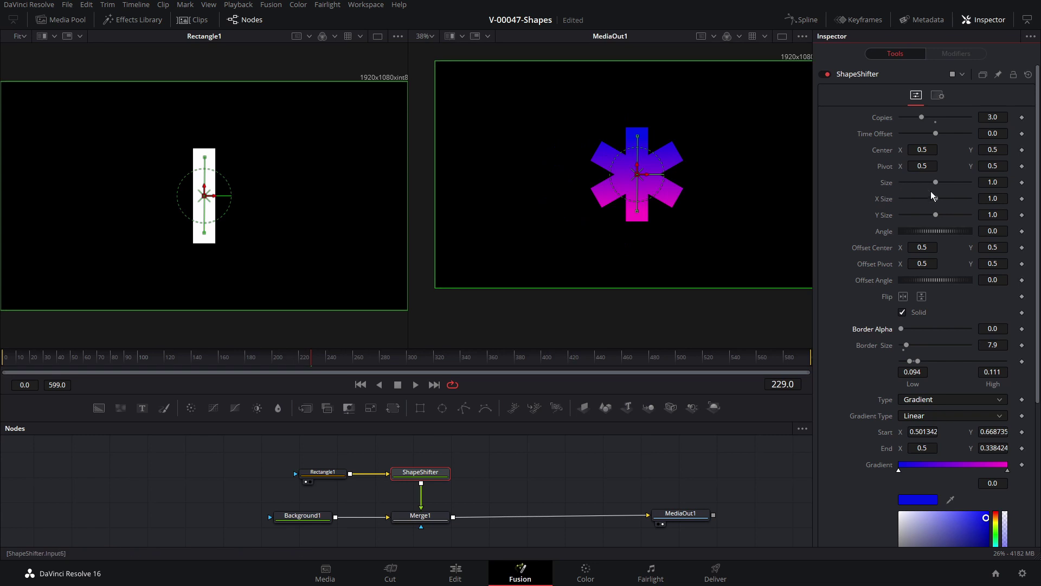
{"action": "mouse_move", "coordinate": [935, 199]}
{"action": "left_mouse_down"}
{"action": "mouse_move", "coordinate": [927, 199]}
{"action": "mouse_move", "coordinate": [950, 198]}
{"action": "left_mouse_up"}
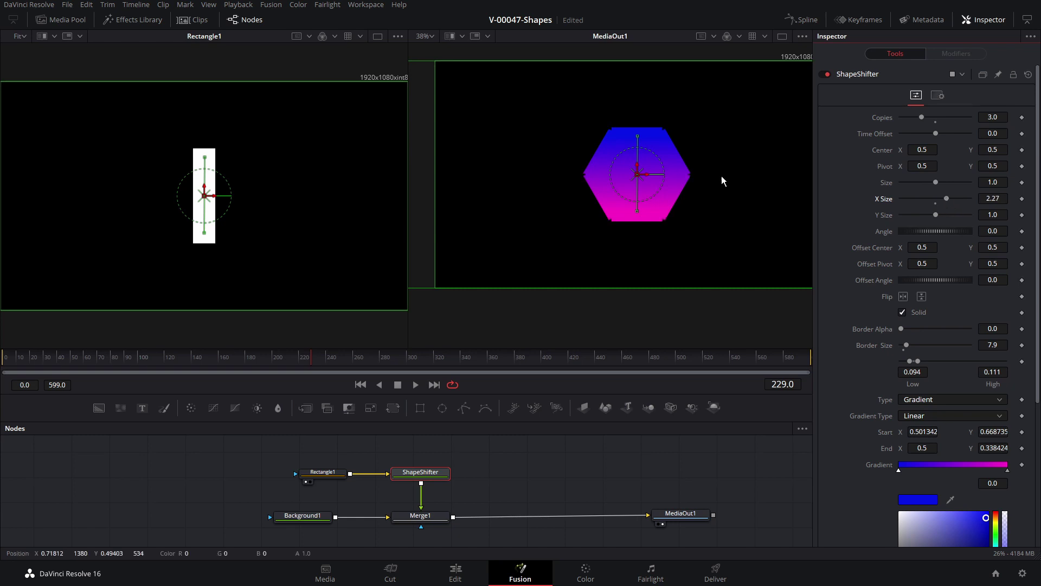
{"action": "scroll", "coordinate": [692, 169], "scroll_direction": "up", "scroll_amount": 5}
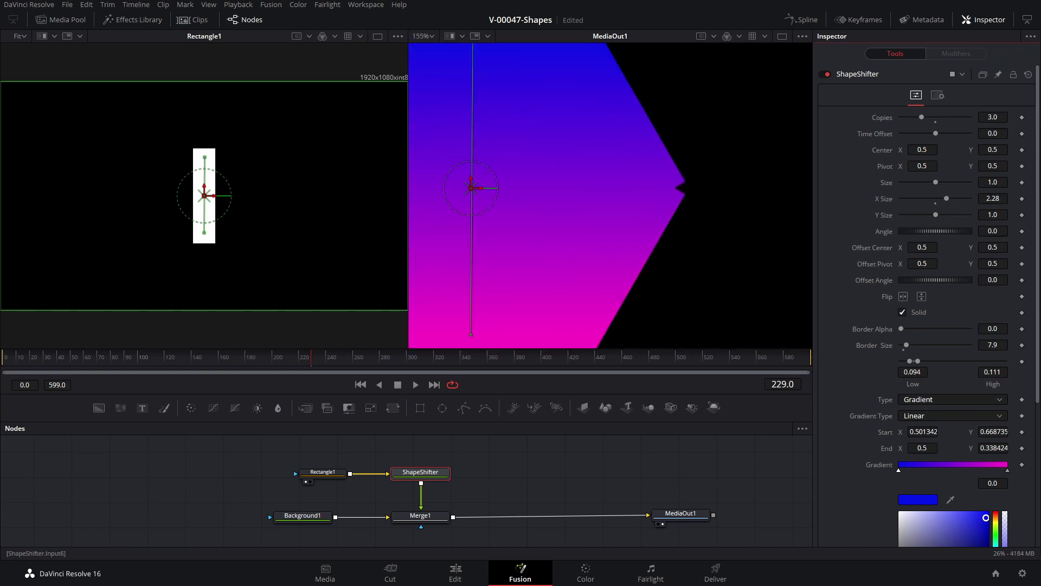
{"action": "left_click_drag", "start_coordinate": [946, 198], "coordinate": [949, 198]}
{"action": "scroll", "coordinate": [599, 181], "scroll_direction": "down", "scroll_amount": 4}
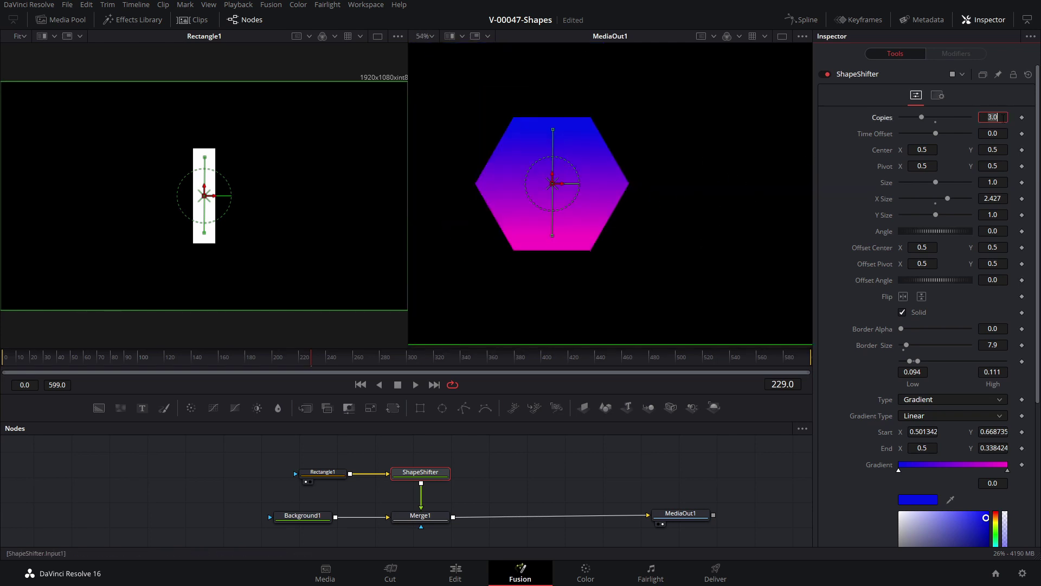
Step: Set ShapeShifter's Copies to 5, X Size to 0.52, and Center Y to 0.562
{"action": "key", "text": "Return"}
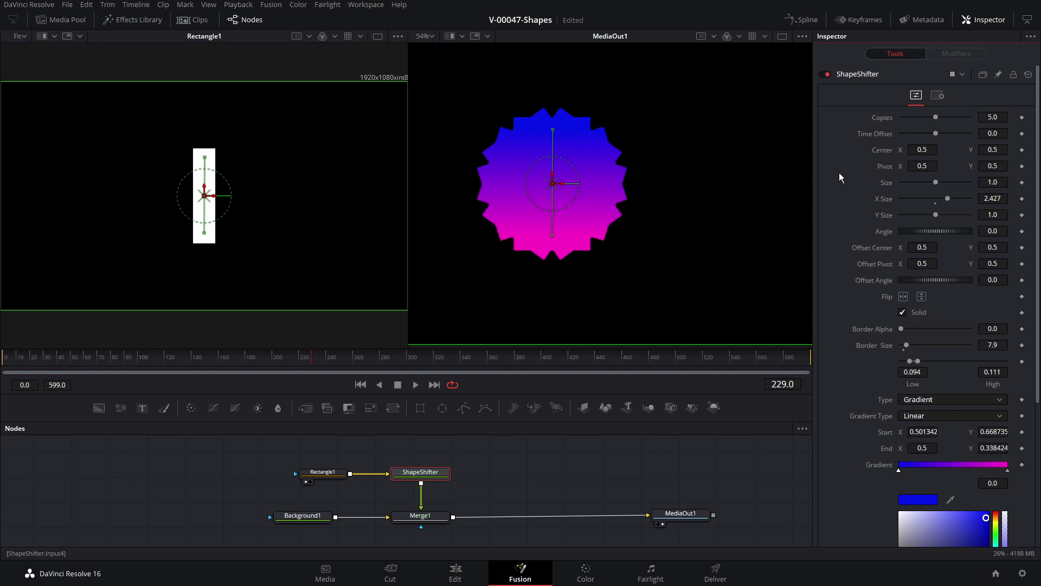
{"action": "left_click_drag", "start_coordinate": [949, 200], "coordinate": [919, 199]}
{"action": "left_click_drag", "start_coordinate": [991, 151], "coordinate": [1024, 151]}
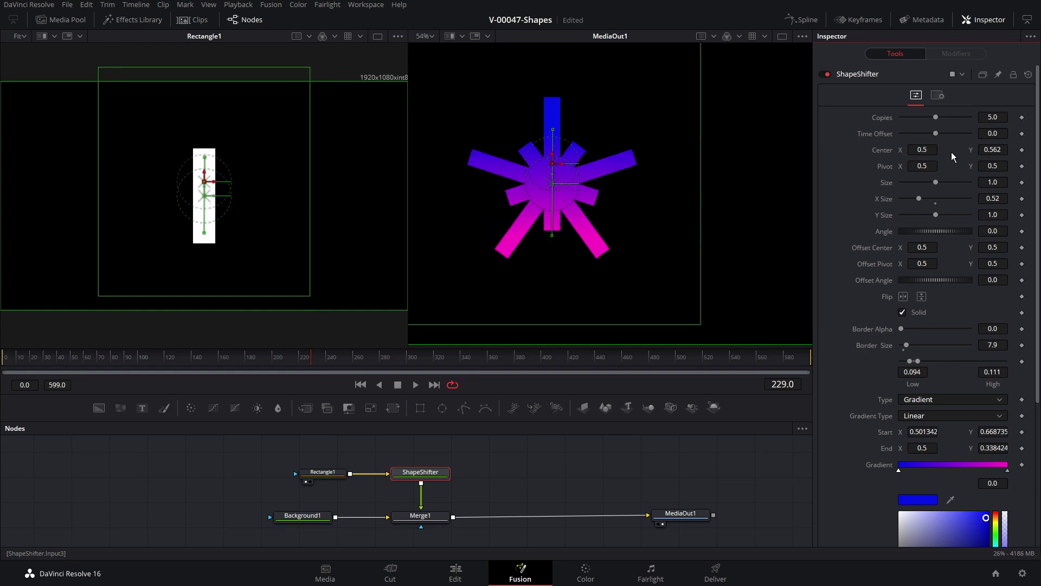
Step: Raise ShapeShifter's X Size to 3.967 to form a pentagon and flip it vertically
{"action": "left_click_drag", "start_coordinate": [919, 197], "coordinate": [961, 199]}
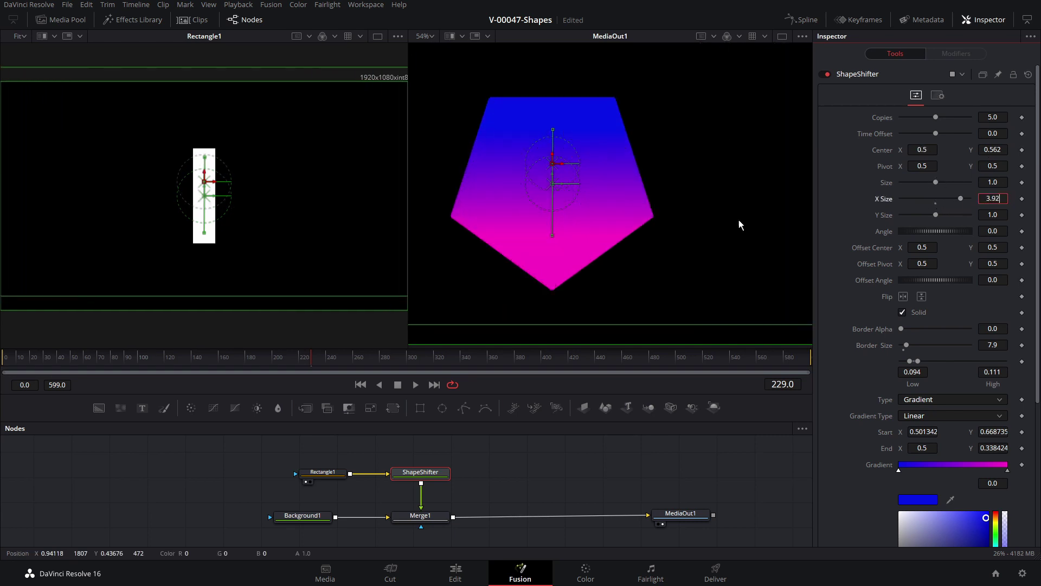
{"action": "scroll", "coordinate": [781, 222], "scroll_direction": "up", "scroll_amount": 1}
{"action": "scroll", "coordinate": [667, 204], "scroll_direction": "down", "scroll_amount": 2}
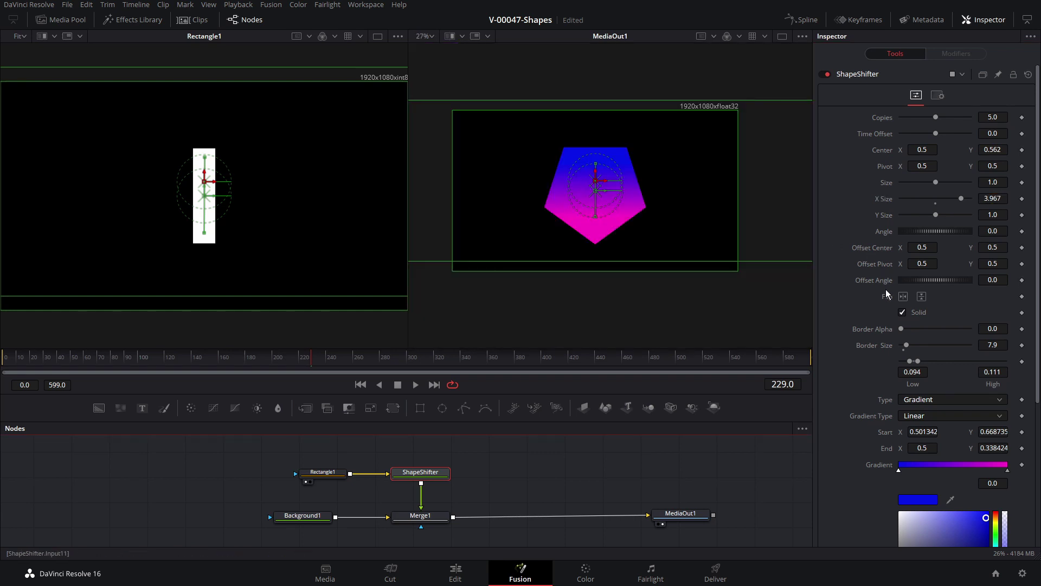
{"action": "left_click", "coordinate": [921, 298]}
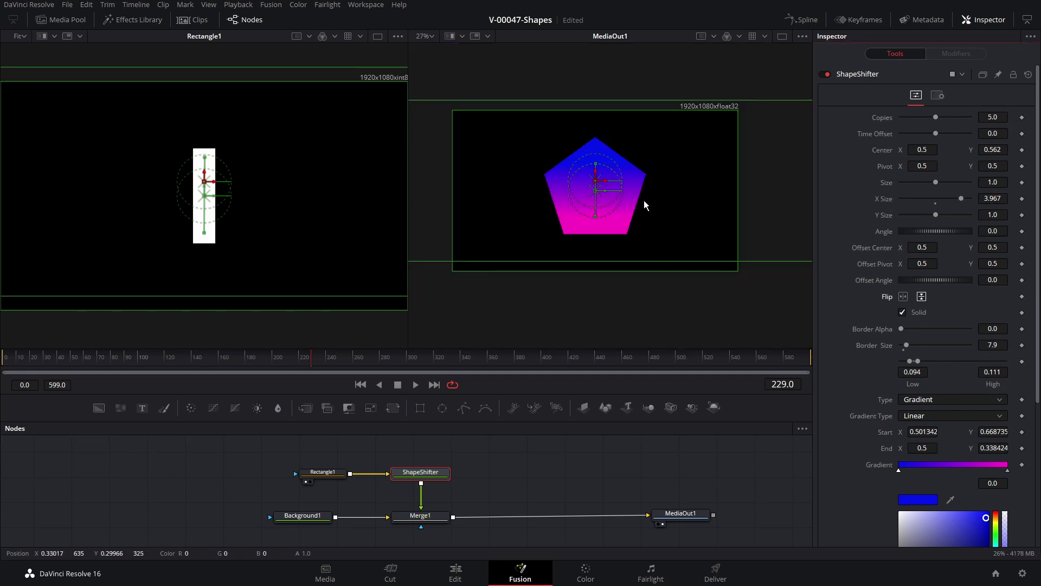
Step: Try rounding the pentagon's corners with a Corner Radius of 0.346 on Rectangle1
{"action": "left_click", "coordinate": [322, 472]}
{"action": "left_click_drag", "start_coordinate": [901, 286], "coordinate": [936, 284]}
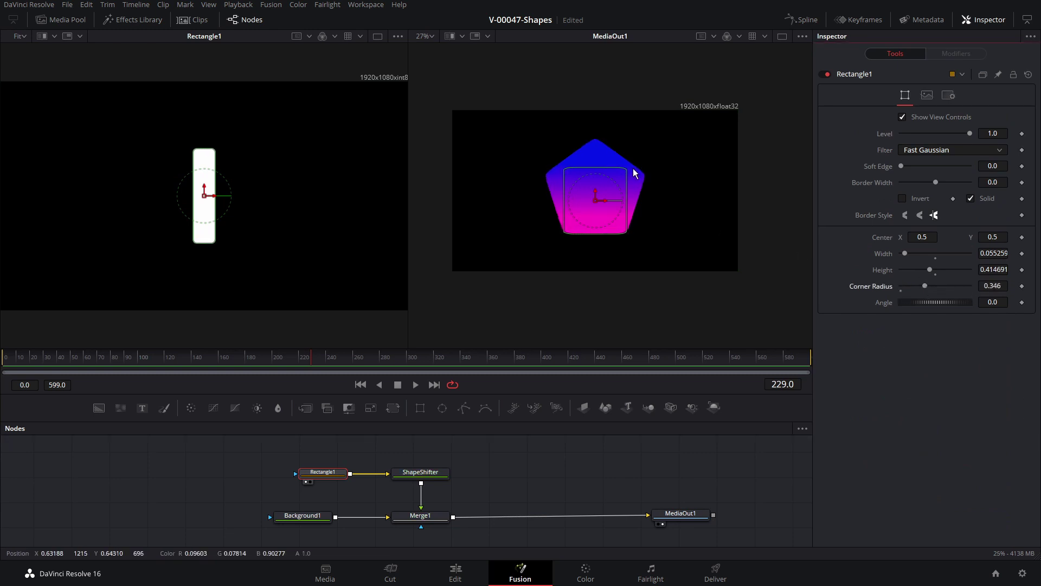
{"action": "scroll", "coordinate": [644, 179], "scroll_direction": "down", "scroll_amount": 2}
{"action": "scroll", "coordinate": [644, 179], "scroll_direction": "up", "scroll_amount": 4}
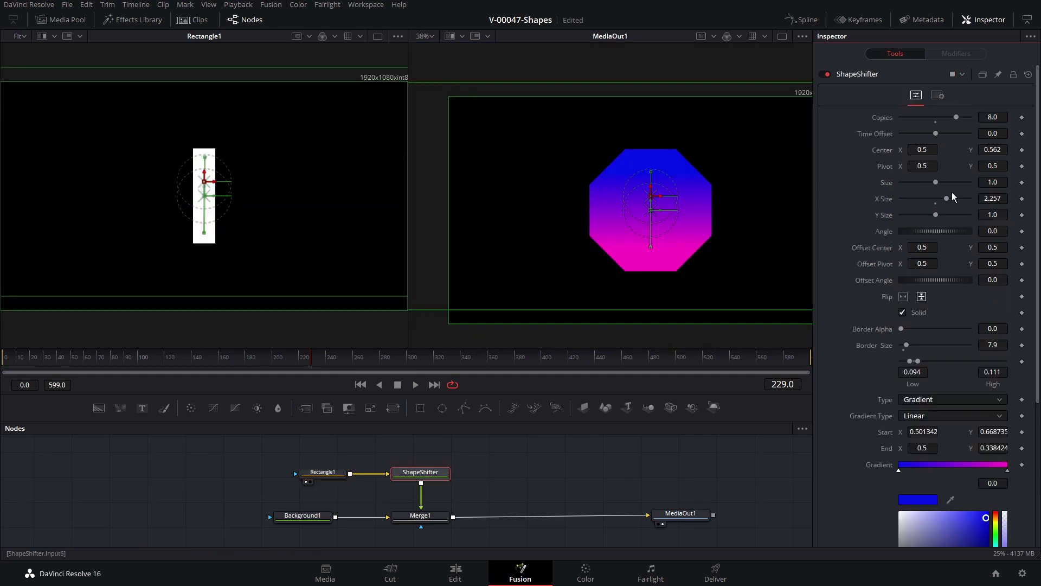
Step: Reset ShapeShifter's X Size, turn off Solid, and raise Border Alpha to 1.0 to draw the eight-armed star as an outline
{"action": "double_click", "coordinate": [891, 200]}
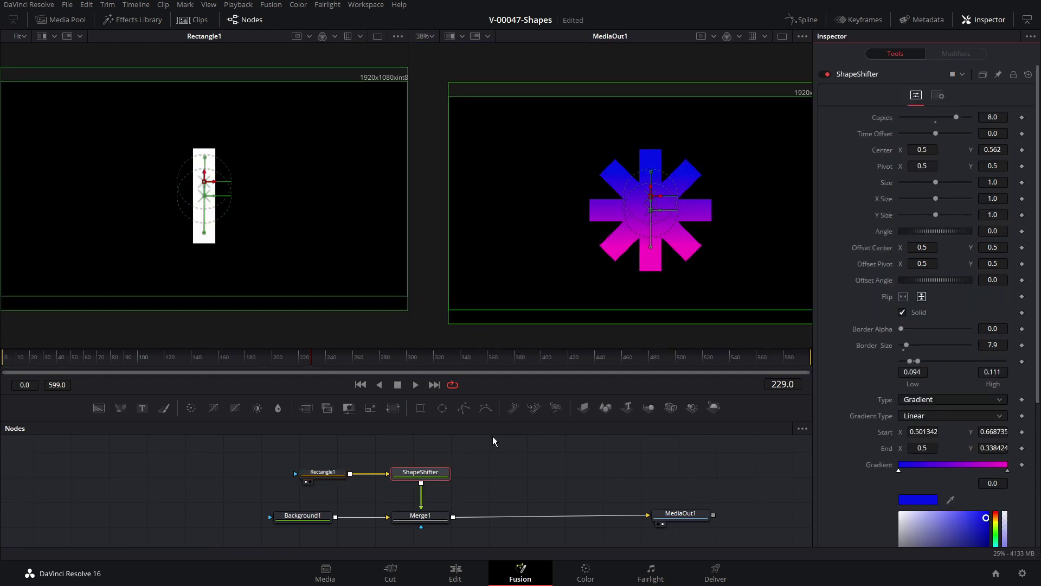
{"action": "left_click", "coordinate": [902, 313]}
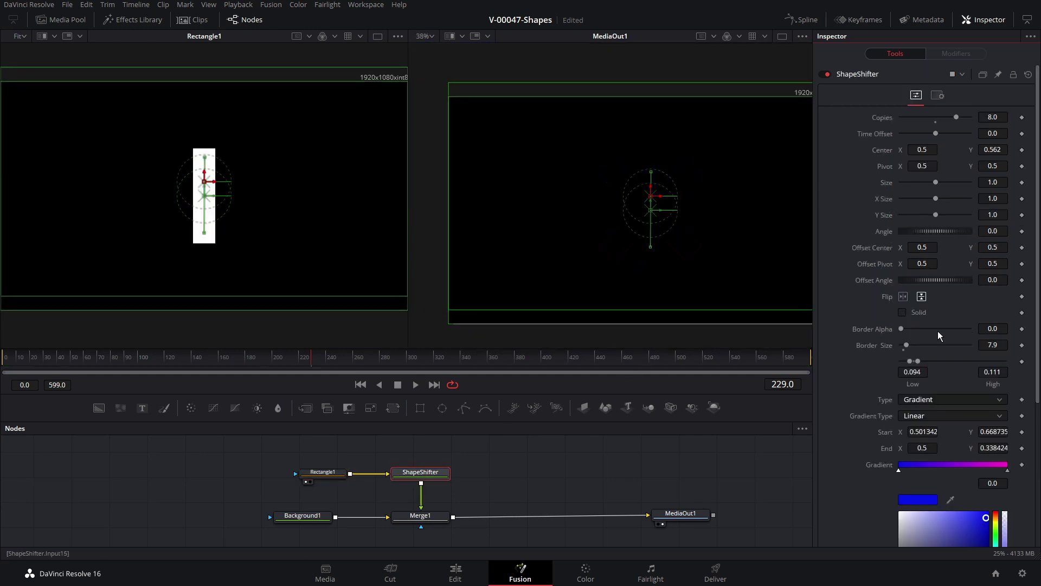
{"action": "left_click_drag", "start_coordinate": [900, 330], "coordinate": [962, 333]}
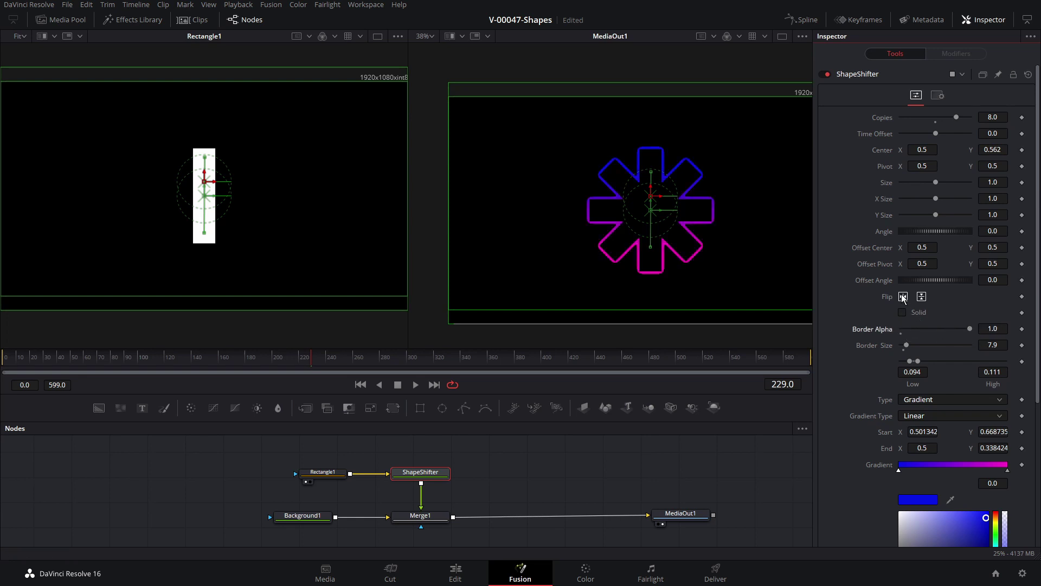
Step: Form a snowflake outline by setting ShapeShifter's Y Size to 5.0, Size to 0.38, and Center to 0.312, 0.5
{"action": "left_click_drag", "start_coordinate": [927, 150], "coordinate": [887, 150]}
{"action": "mouse_move", "coordinate": [702, 264]}
{"action": "left_mouse_down"}
{"action": "mouse_move", "coordinate": [745, 264]}
{"action": "mouse_move", "coordinate": [663, 265]}
{"action": "mouse_move", "coordinate": [689, 265]}
{"action": "left_mouse_up"}
{"action": "left_click_drag", "start_coordinate": [938, 216], "coordinate": [964, 216]}
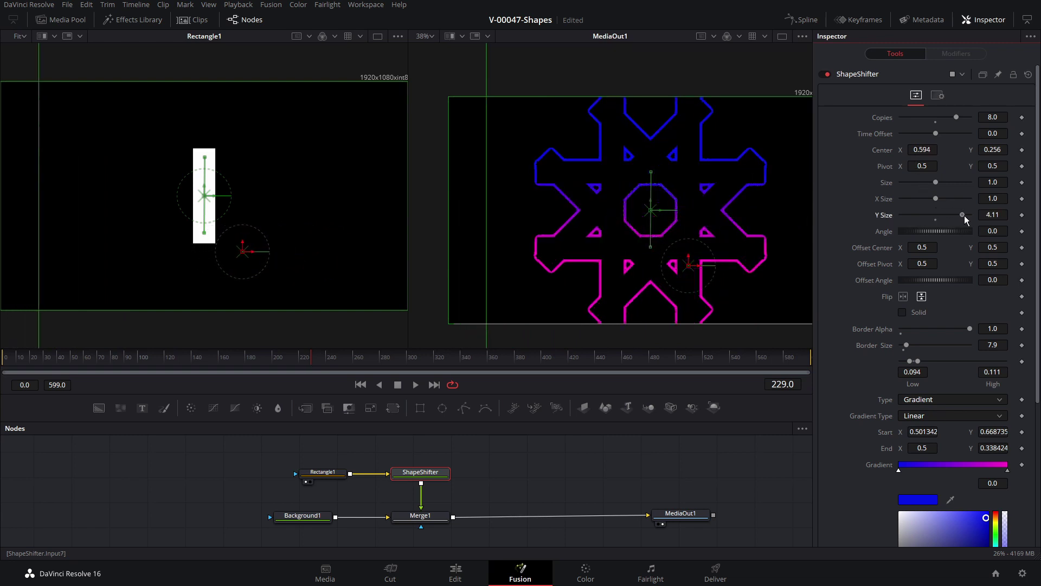
{"action": "left_click_drag", "start_coordinate": [938, 181], "coordinate": [918, 182]}
{"action": "left_click_drag", "start_coordinate": [966, 217], "coordinate": [970, 216]}
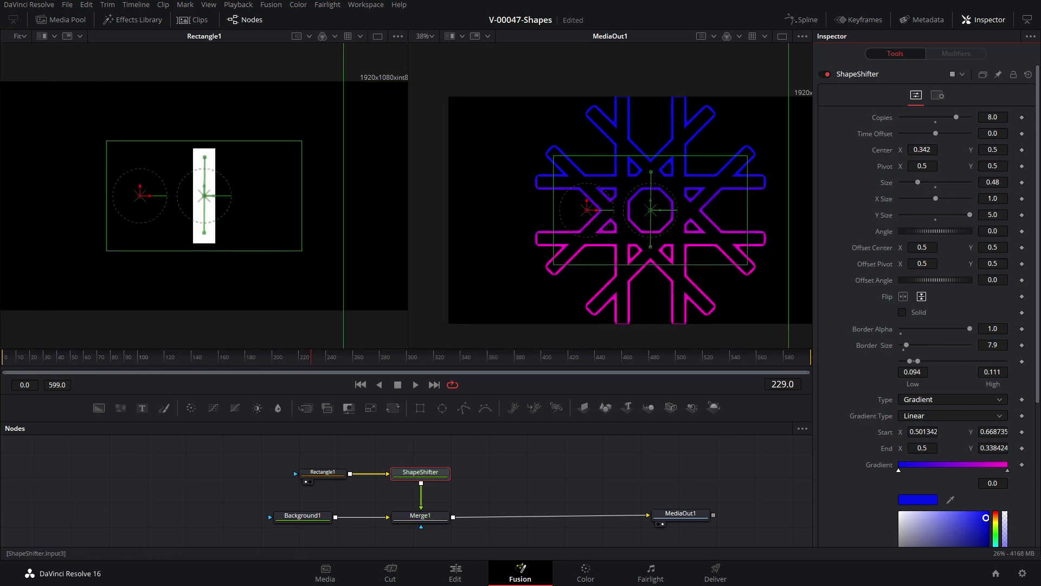
{"action": "left_click_drag", "start_coordinate": [917, 182], "coordinate": [914, 182]}
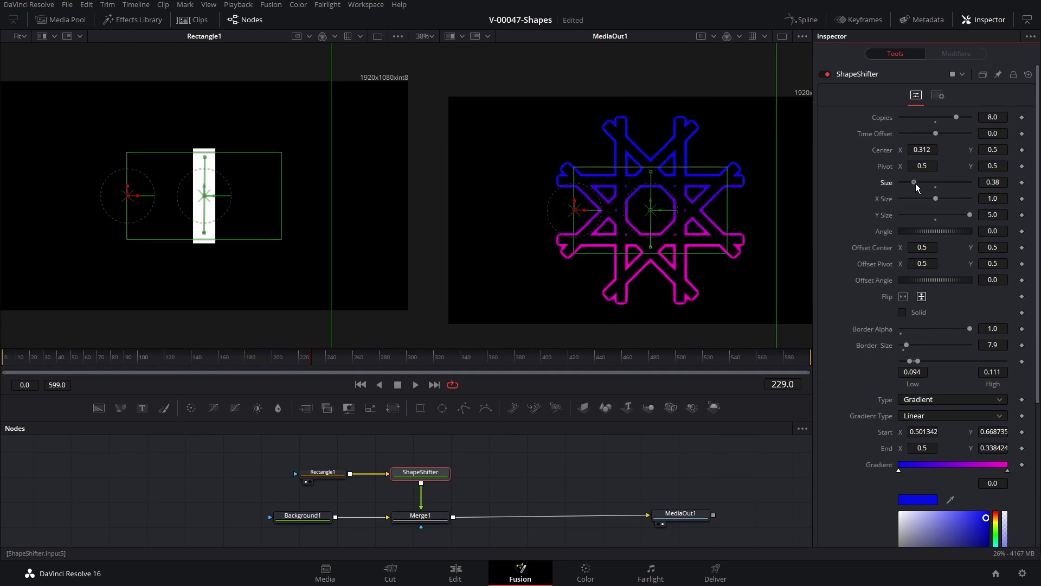
Step: Try an Angle change on ShapeShifter and undo it, and set Center X to 0.357
{"action": "mouse_move", "coordinate": [958, 230]}
{"action": "left_mouse_down"}
{"action": "mouse_move", "coordinate": [929, 232]}
{"action": "mouse_move", "coordinate": [942, 233]}
{"action": "left_mouse_up"}
{"action": "key", "text": "ctrl+z"}
{"action": "mouse_move", "coordinate": [992, 150]}
{"action": "left_mouse_down"}
{"action": "mouse_move", "coordinate": [968, 150]}
{"action": "mouse_move", "coordinate": [992, 149]}
{"action": "left_mouse_up"}
{"action": "double_click", "coordinate": [888, 152]}
{"action": "mouse_move", "coordinate": [921, 149]}
{"action": "left_mouse_down"}
{"action": "mouse_move", "coordinate": [727, 155]}
{"action": "mouse_move", "coordinate": [930, 162]}
{"action": "mouse_move", "coordinate": [959, 198]}
{"action": "left_mouse_up"}
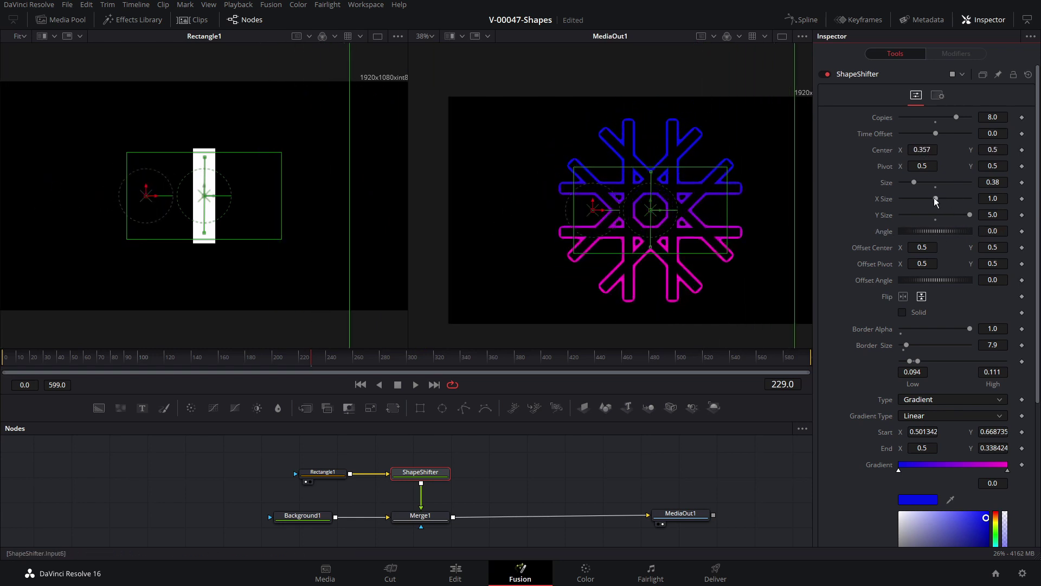
Step: Vary ShapeShifter's X Size, vertical Center, and Angle to explore other versions of the snowflake outline
{"action": "left_click_drag", "start_coordinate": [936, 199], "coordinate": [950, 200]}
{"action": "left_click_drag", "start_coordinate": [993, 150], "coordinate": [971, 149]}
{"action": "left_click_drag", "start_coordinate": [147, 184], "coordinate": [146, 284]}
{"action": "left_click_drag", "start_coordinate": [950, 233], "coordinate": [873, 232]}
{"action": "left_click_drag", "start_coordinate": [145, 283], "coordinate": [147, 155]}
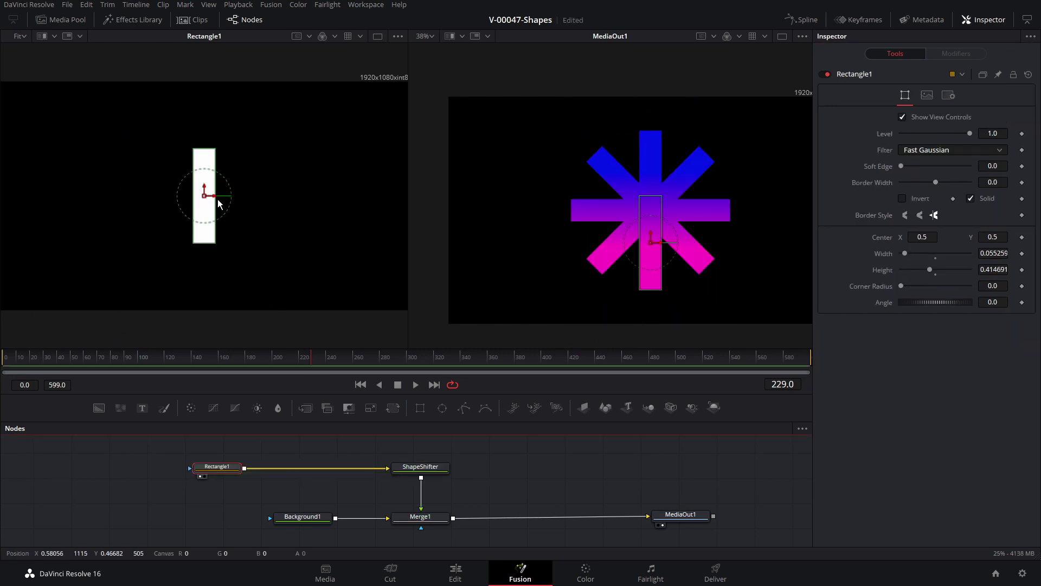
Step: Add an ellipse mask, shrink it to about 0.104 in width and height, and insert it between Rectangle1 and ShapeShifter
{"action": "left_click", "coordinate": [443, 408]}
{"action": "left_click_drag", "start_coordinate": [287, 140], "coordinate": [223, 191]}
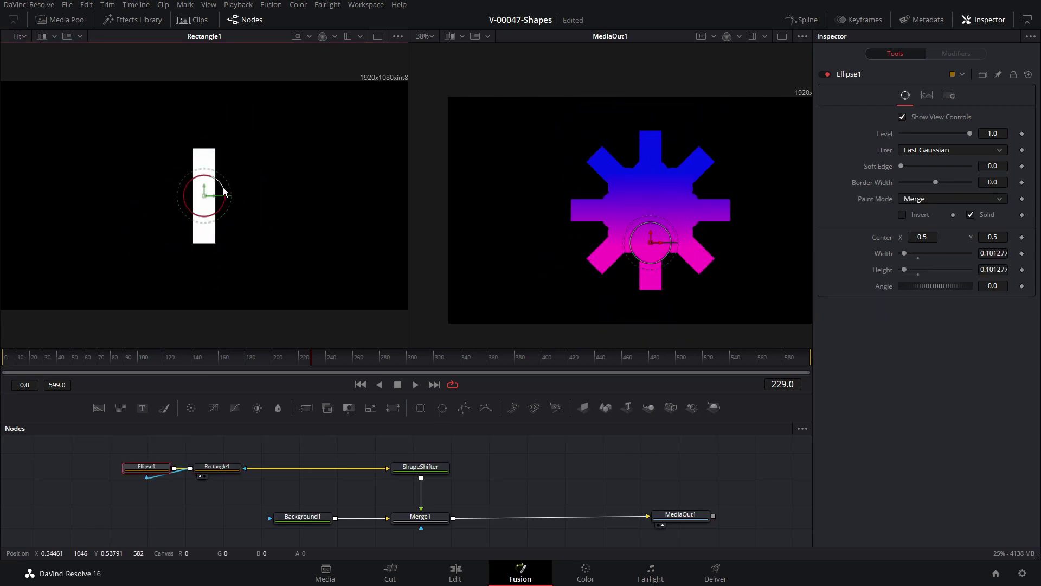
{"action": "left_click_drag", "start_coordinate": [147, 467], "coordinate": [302, 466]}
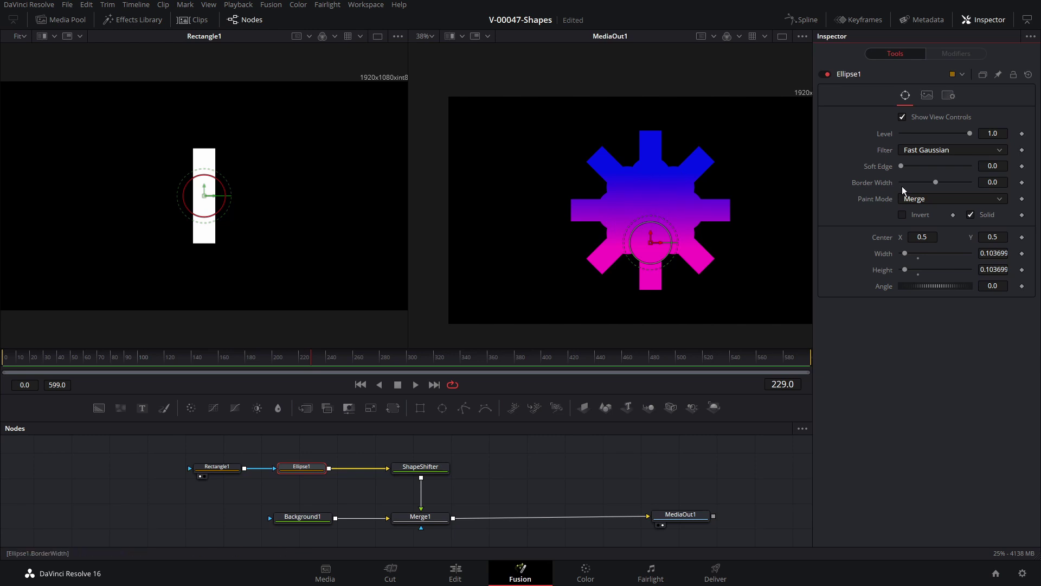
Step: Set Ellipse1's Paint Mode to Subtract to cut a circle out of the rectangle mask
{"action": "left_click", "coordinate": [933, 201]}
{"action": "left_click", "coordinate": [933, 200]}
{"action": "left_click", "coordinate": [933, 201]}
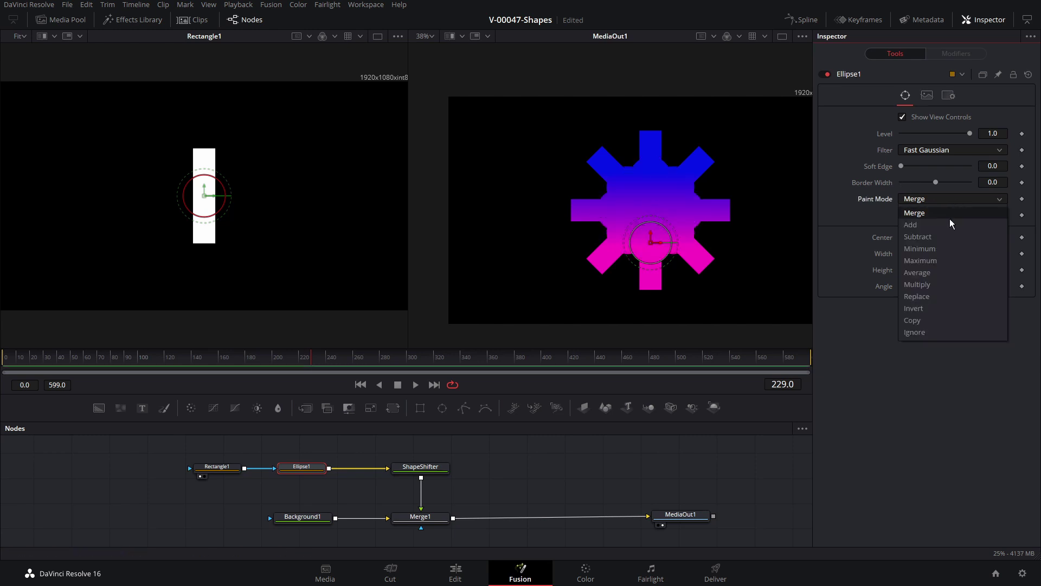
{"action": "left_click", "coordinate": [945, 237]}
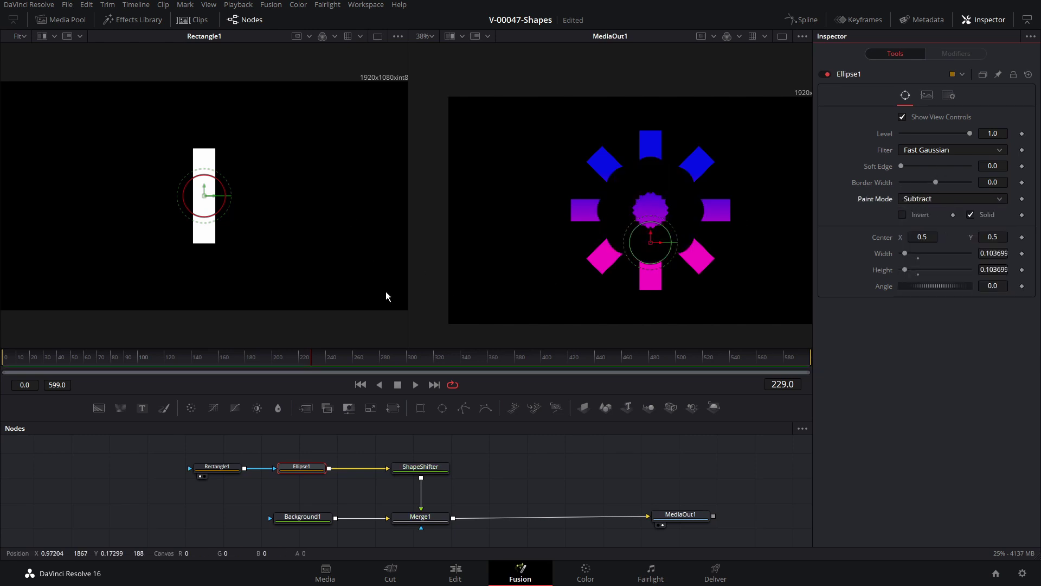
Step: Rearrange the cut pieces with ShapeShifter's Center Y at 0.168 and Angle at 140.9, and adjust X Size, Y Size, and Center Y
{"action": "left_click", "coordinate": [418, 466]}
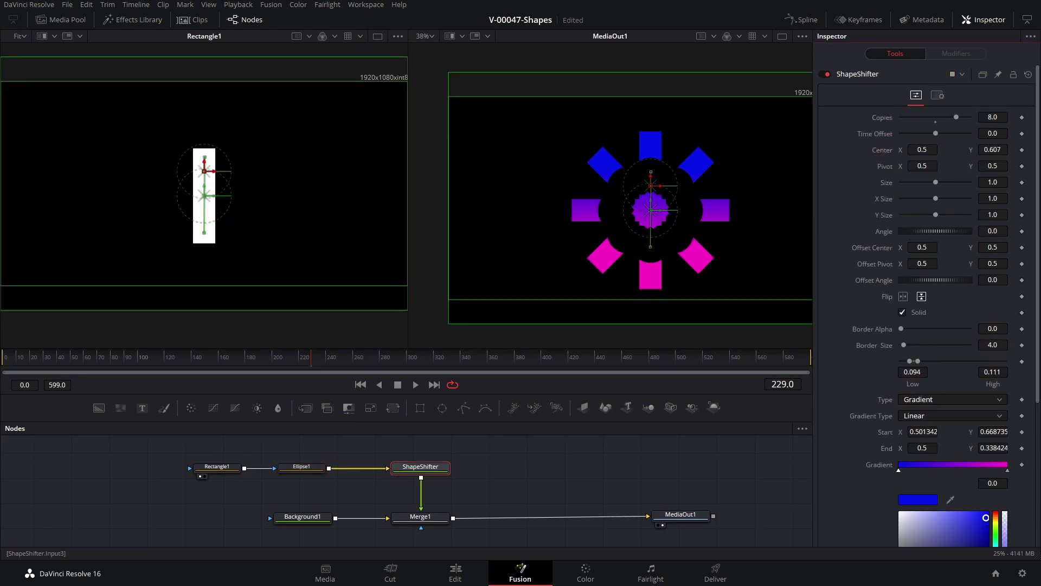
{"action": "left_click_drag", "start_coordinate": [992, 150], "coordinate": [1037, 149]}
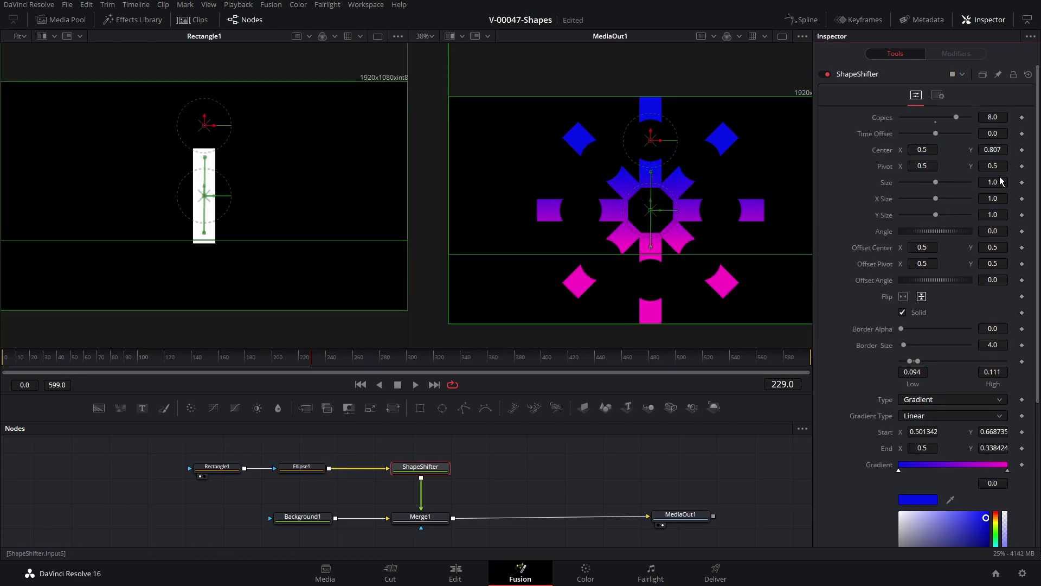
{"action": "mouse_move", "coordinate": [923, 150]}
{"action": "left_mouse_down"}
{"action": "mouse_move", "coordinate": [871, 149]}
{"action": "mouse_move", "coordinate": [909, 150]}
{"action": "left_mouse_up"}
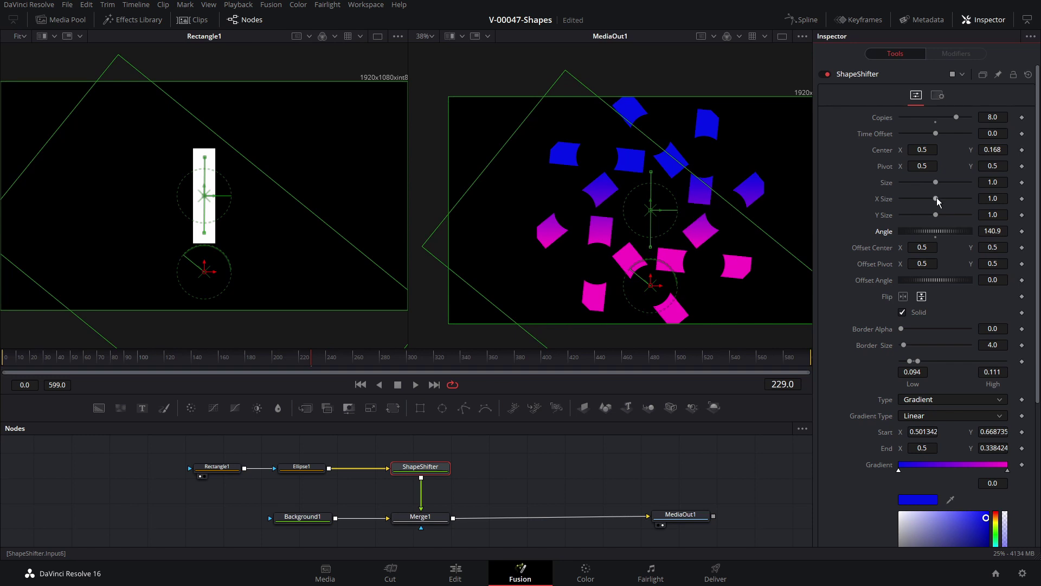
{"action": "mouse_move", "coordinate": [937, 199]}
{"action": "left_mouse_down"}
{"action": "mouse_move", "coordinate": [919, 198]}
{"action": "mouse_move", "coordinate": [941, 199]}
{"action": "left_mouse_up"}
{"action": "left_click_drag", "start_coordinate": [936, 215], "coordinate": [938, 214]}
{"action": "left_click_drag", "start_coordinate": [996, 152], "coordinate": [1036, 152]}
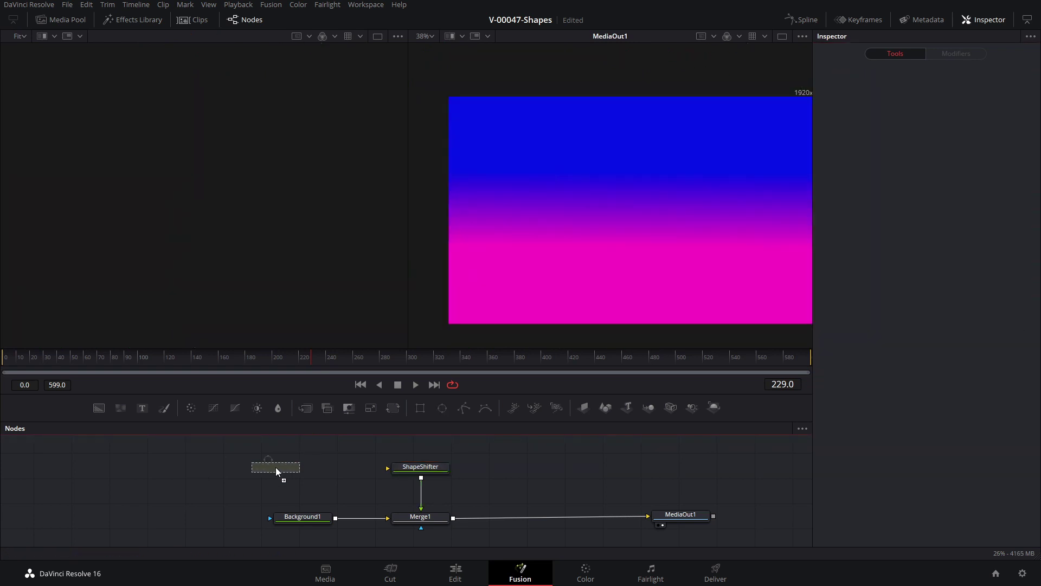
Step: Add a new ellipse mask feeding ShapeShifter and shrink it to about 0.267 in width and height
{"action": "left_click_drag", "start_coordinate": [276, 471], "coordinate": [278, 470]}
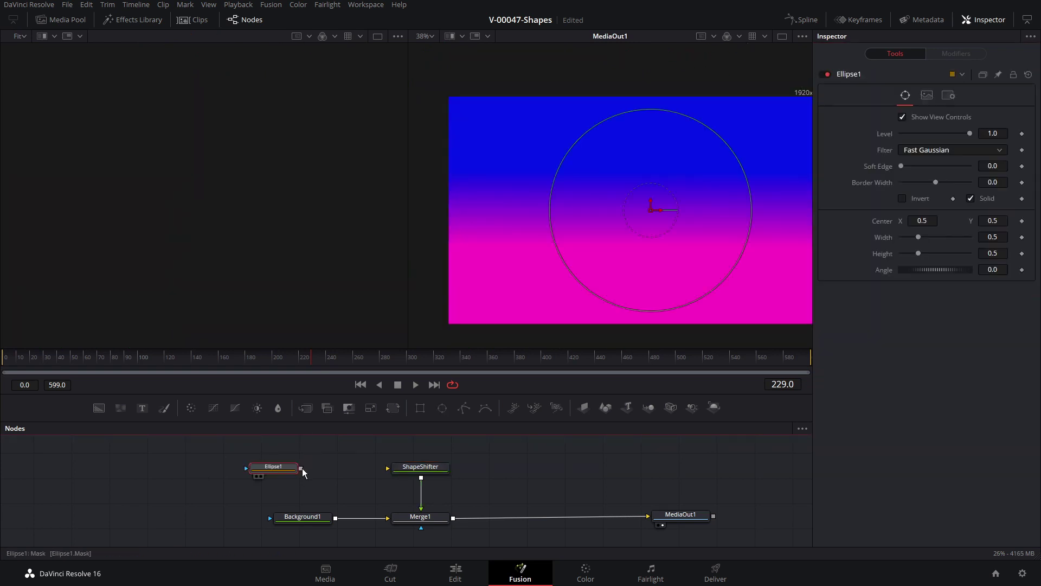
{"action": "left_click_drag", "start_coordinate": [380, 473], "coordinate": [387, 468]}
{"action": "left_click_drag", "start_coordinate": [729, 150], "coordinate": [692, 177]}
{"action": "left_click_drag", "start_coordinate": [275, 470], "coordinate": [222, 468]}
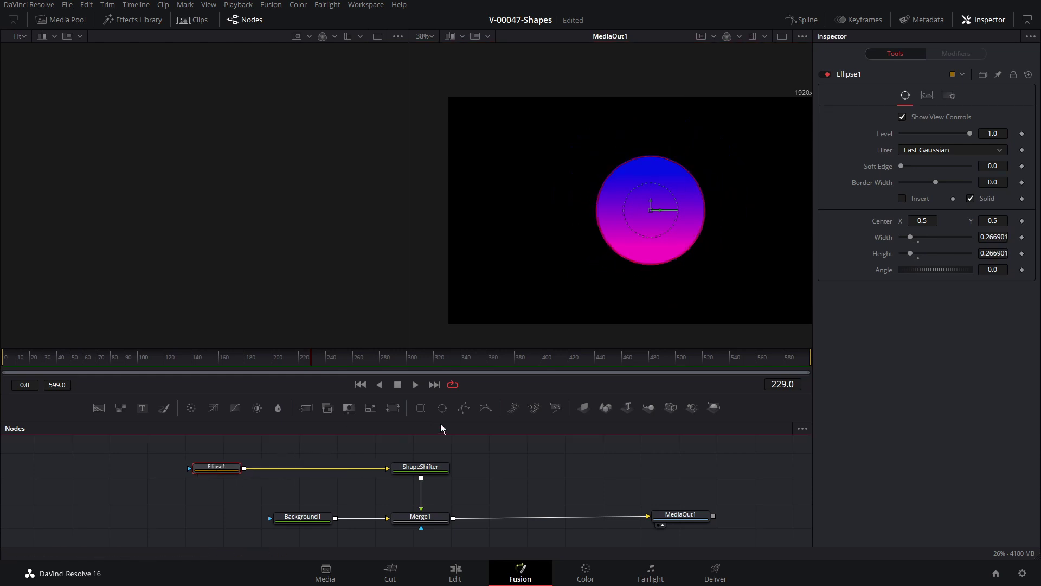
Step: Add a second ellipse mask after Ellipse1, offset to Center X of about 0.602 and sized about 0.264
{"action": "left_click", "coordinate": [442, 407]}
{"action": "left_click_drag", "start_coordinate": [721, 143], "coordinate": [695, 170]}
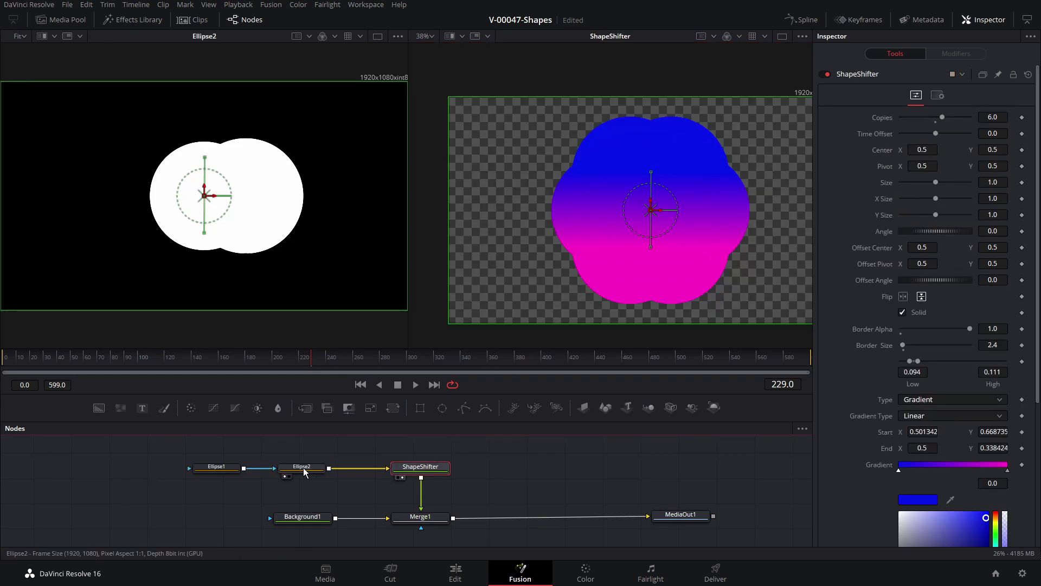
{"action": "left_click", "coordinate": [292, 178]}
{"action": "left_click_drag", "start_coordinate": [275, 152], "coordinate": [270, 156]}
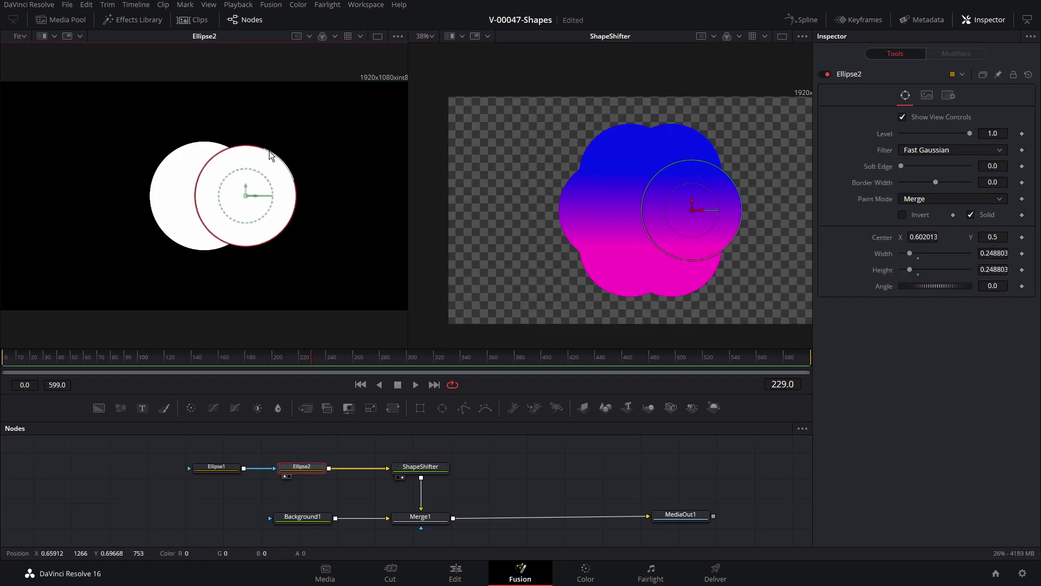
Step: Set Ellipse2's Paint Mode to Subtract and stretch its height to about 0.282 to leave a crescent
{"action": "left_click", "coordinate": [960, 198]}
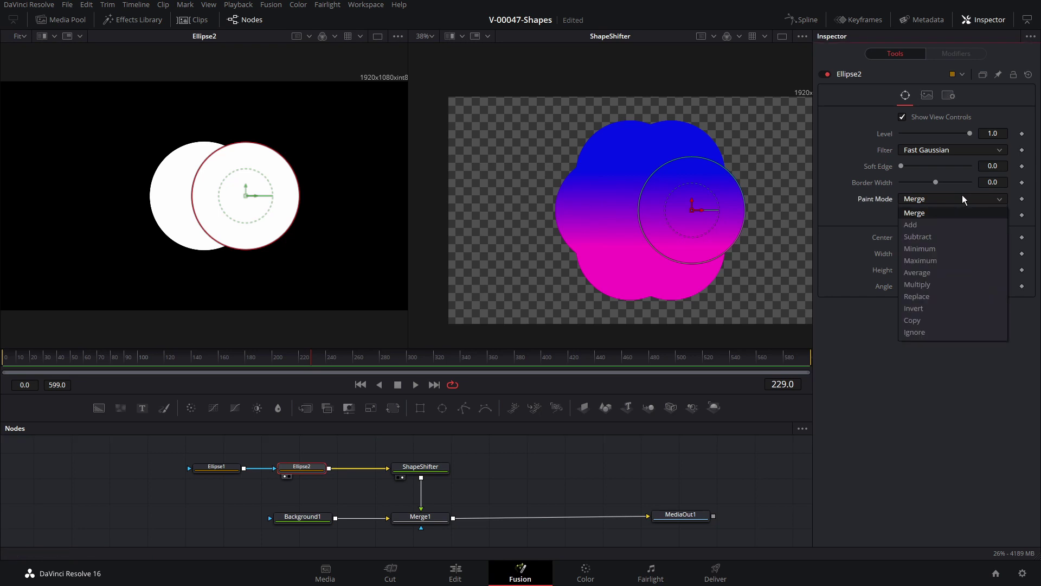
{"action": "left_click", "coordinate": [958, 237]}
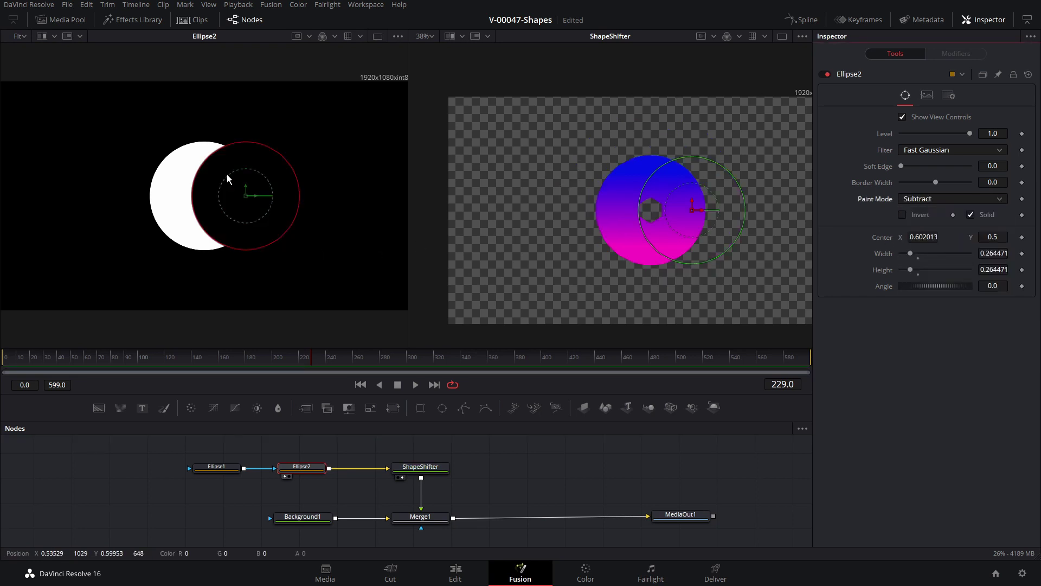
{"action": "left_click_drag", "start_coordinate": [244, 142], "coordinate": [246, 138]}
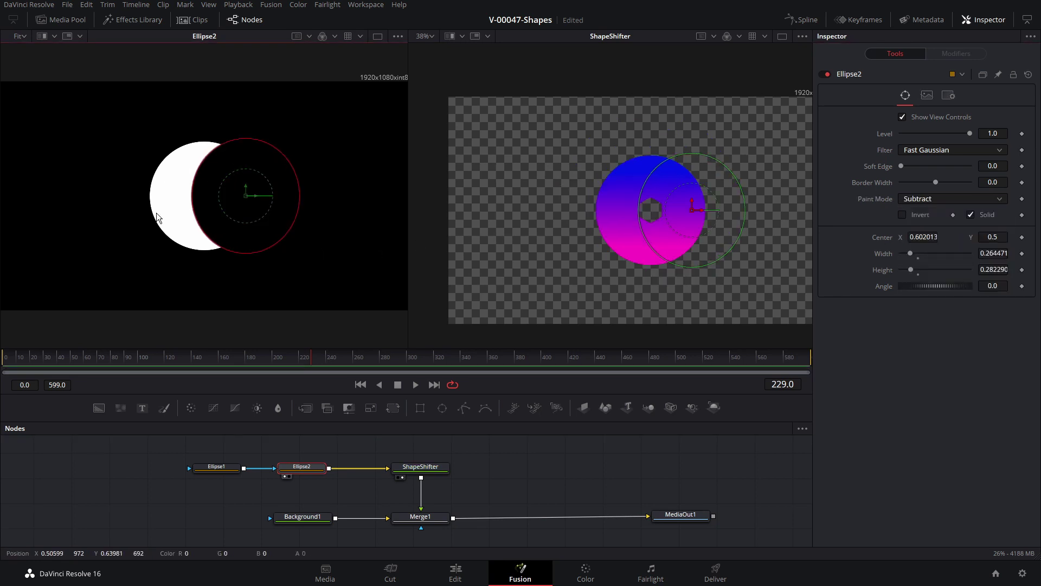
Step: Spread the six crescent copies into a flame shape with ShapeShifter's Center Y at 0.267 and Angle at -104.3
{"action": "left_click", "coordinate": [416, 467]}
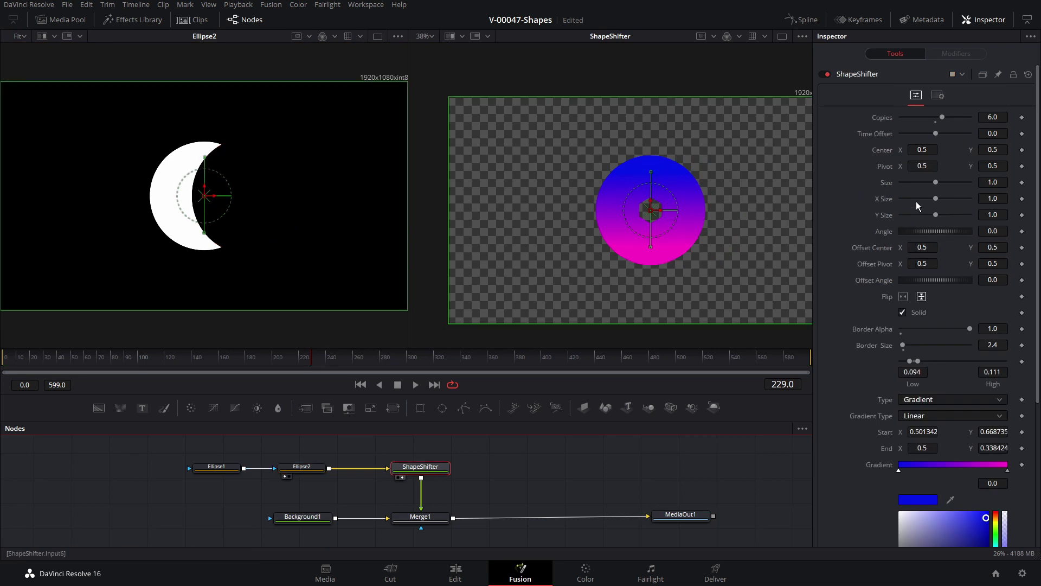
{"action": "left_click_drag", "start_coordinate": [992, 151], "coordinate": [974, 170]}
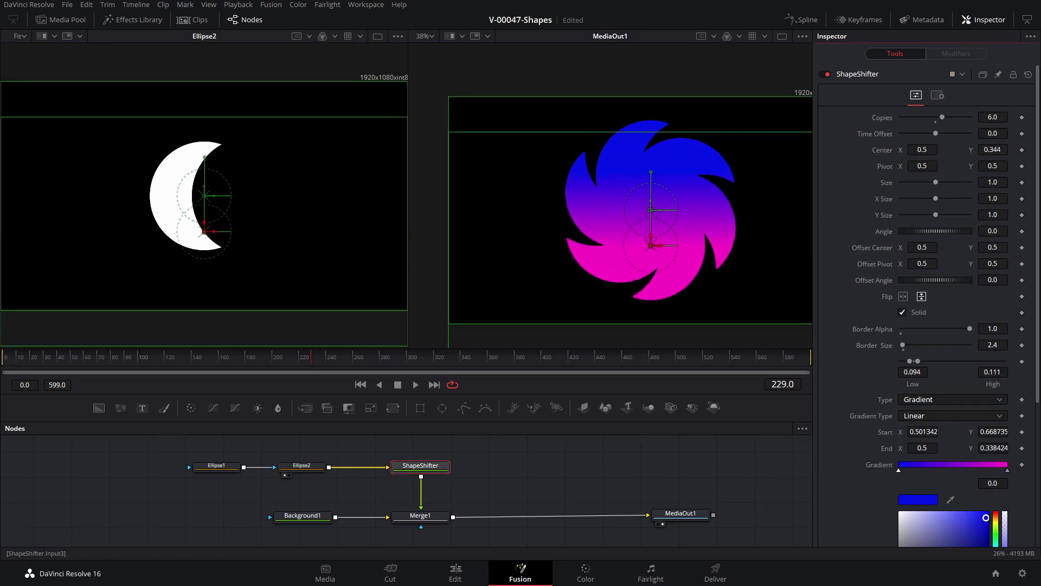
{"action": "left_click_drag", "start_coordinate": [952, 230], "coordinate": [943, 232]}
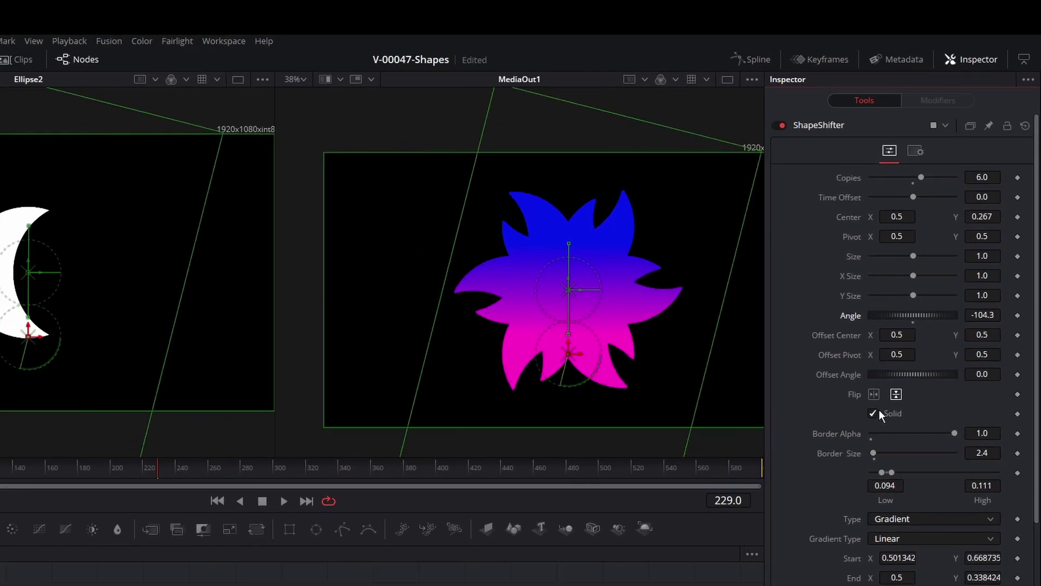
Step: Turn off ShapeShifter's Solid option, set Border Size to 7.1, and set Center Y to 0.265
{"action": "left_click", "coordinate": [903, 312]}
{"action": "left_click_drag", "start_coordinate": [902, 345], "coordinate": [904, 344]}
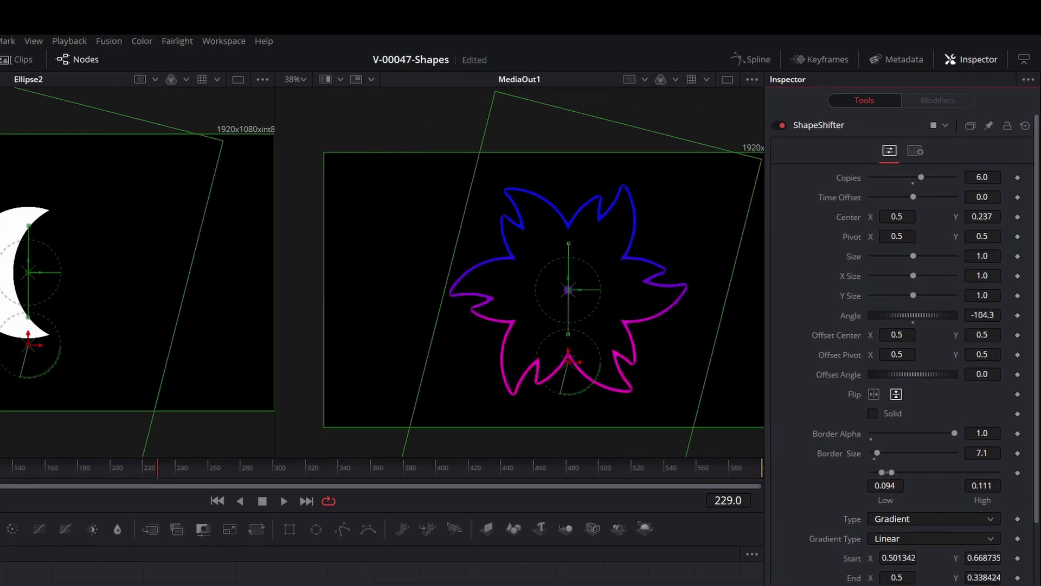
{"action": "mouse_move", "coordinate": [981, 217]}
{"action": "left_mouse_down"}
{"action": "mouse_move", "coordinate": [957, 217]}
{"action": "mouse_move", "coordinate": [1032, 216]}
{"action": "mouse_move", "coordinate": [982, 216]}
{"action": "left_mouse_up"}
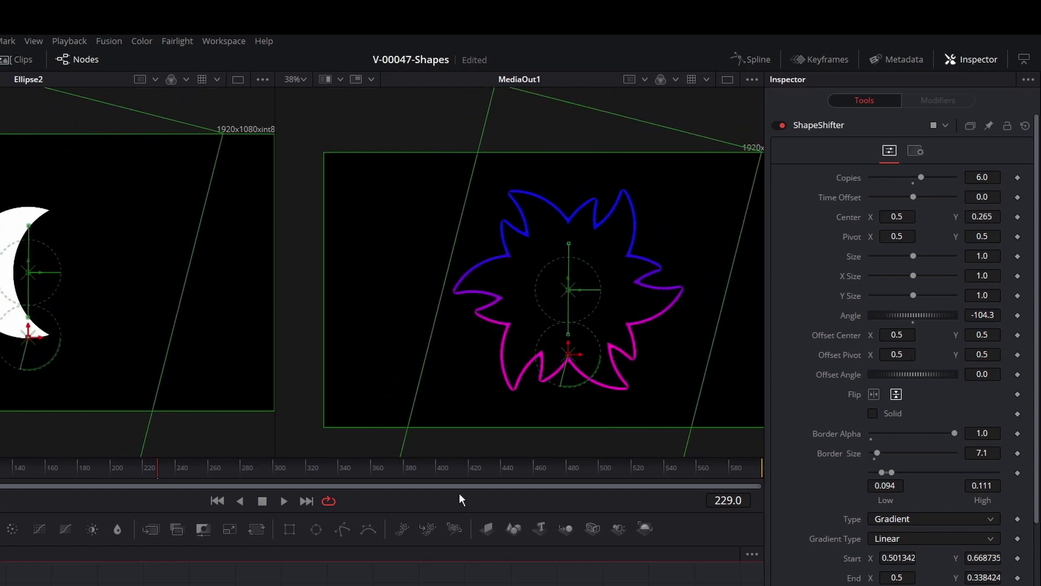
Step: Try ShapeShifter's Copies at 2 and 4, and raise the count to 10
{"action": "left_click", "coordinate": [989, 177]}
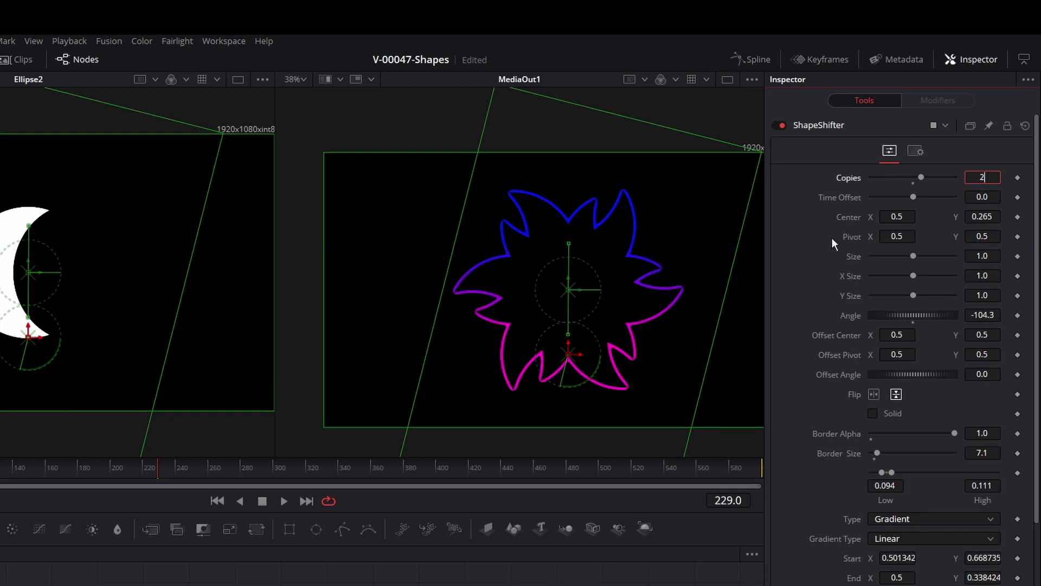
{"action": "key", "text": "Return"}
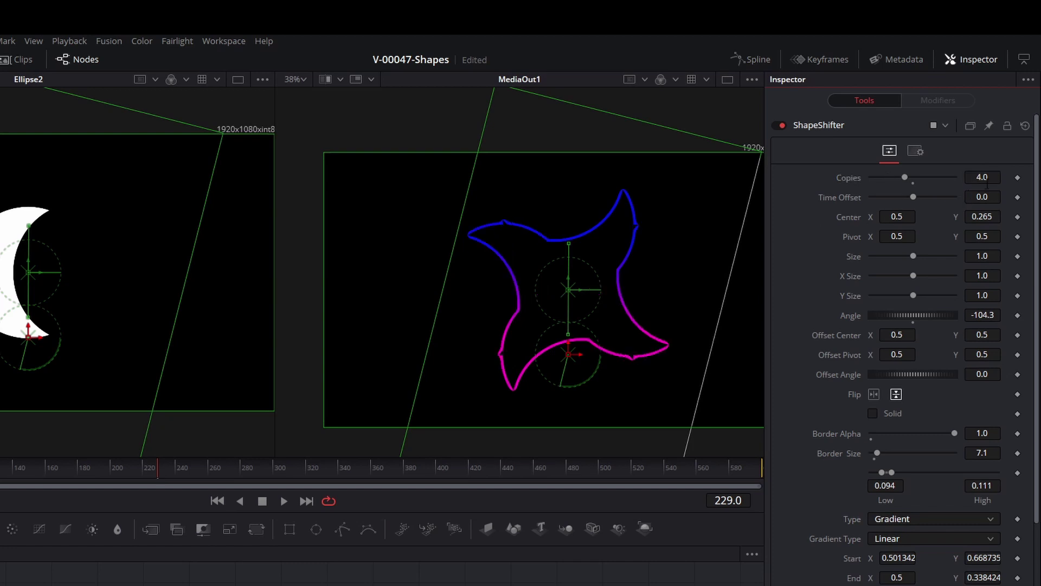
{"action": "type", "text": "0"}
{"action": "key", "text": "Return"}
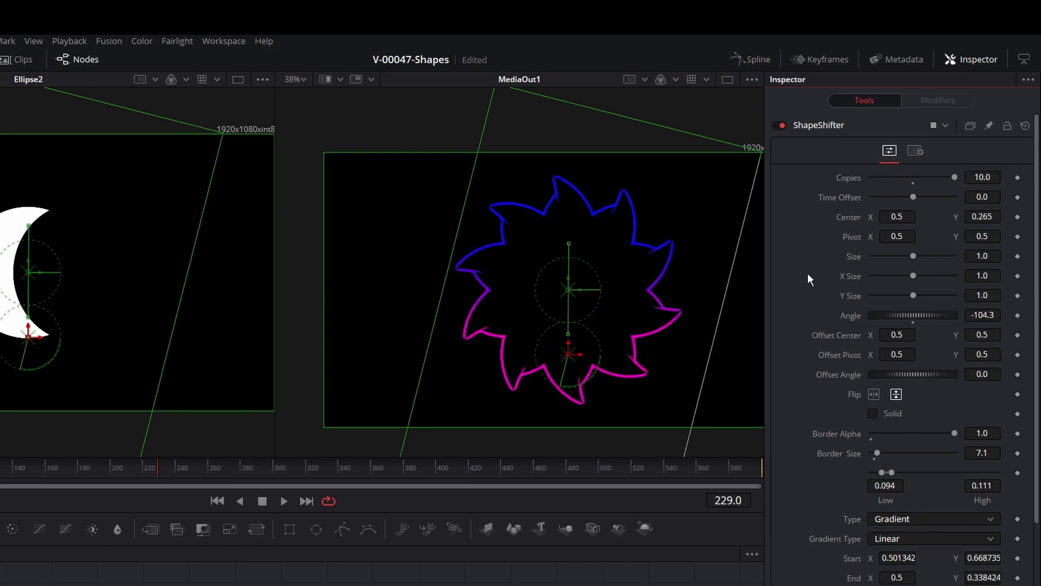
Step: Make a solid two-copy shape with ShapeShifter's Center Y at 0.304, X Size at 1.89, and Y Size at 1.25
{"action": "left_click_drag", "start_coordinate": [987, 217], "coordinate": [998, 217]}
{"action": "mouse_move", "coordinate": [913, 275]}
{"action": "left_mouse_down"}
{"action": "mouse_move", "coordinate": [928, 275]}
{"action": "mouse_move", "coordinate": [880, 275]}
{"action": "mouse_move", "coordinate": [905, 278]}
{"action": "left_mouse_up"}
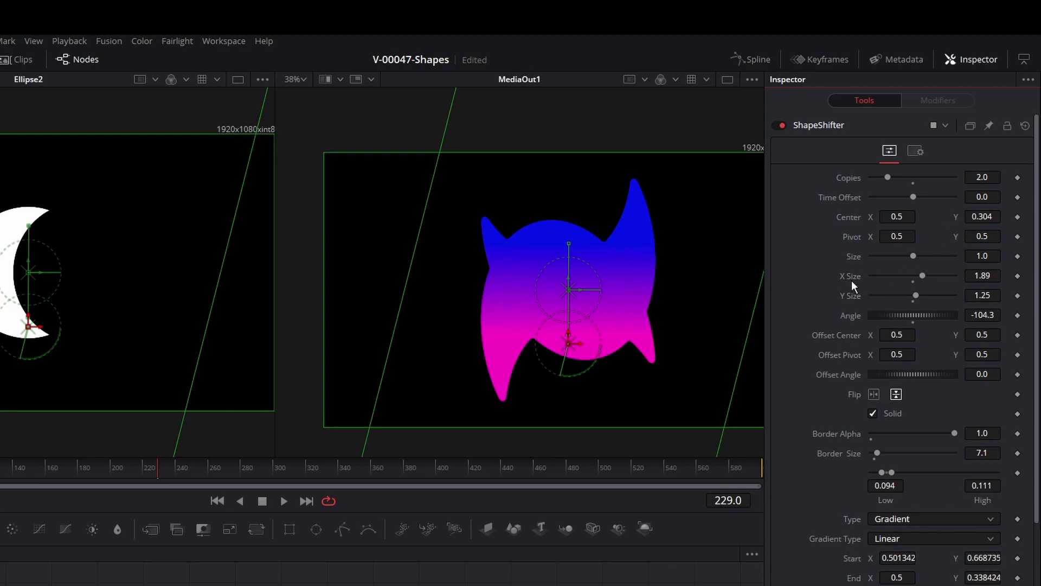
Step: Reset ShapeShifter's X Size, Y Size, and Angle, and set Center Y to 0.241 and Border Size to 0 for two opposed crescents
{"action": "double_click", "coordinate": [849, 279]}
{"action": "double_click", "coordinate": [851, 297]}
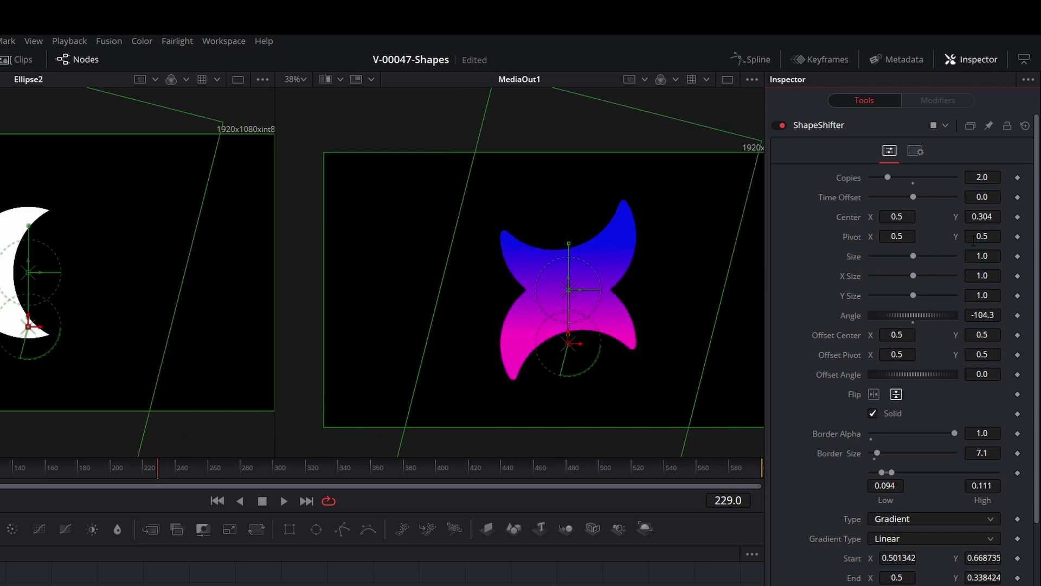
{"action": "double_click", "coordinate": [851, 318]}
{"action": "mouse_move", "coordinate": [982, 216]}
{"action": "left_mouse_down"}
{"action": "mouse_move", "coordinate": [1006, 216]}
{"action": "mouse_move", "coordinate": [956, 216]}
{"action": "mouse_move", "coordinate": [982, 234]}
{"action": "left_mouse_up"}
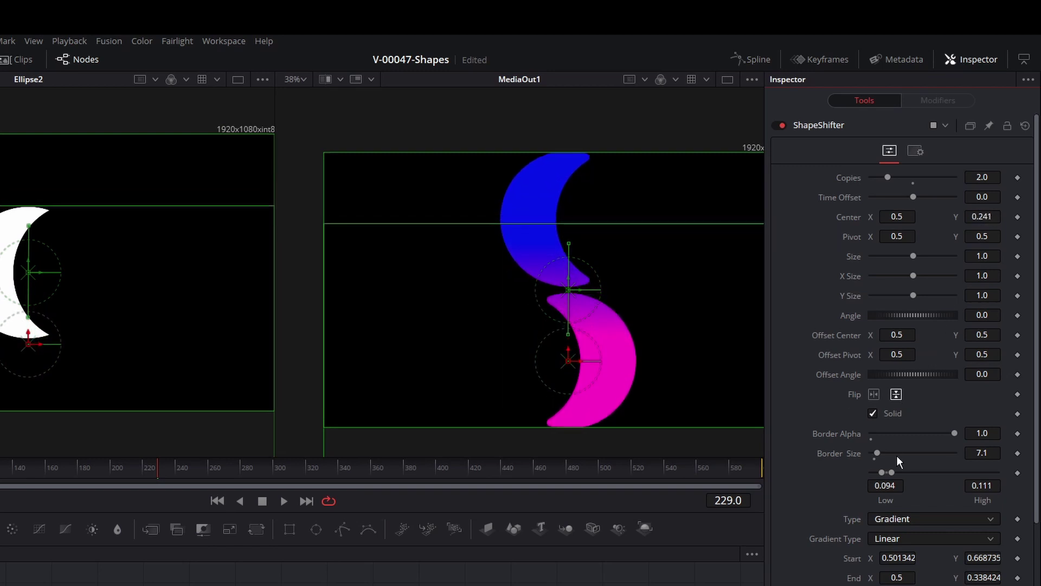
{"action": "left_click_drag", "start_coordinate": [876, 453], "coordinate": [853, 458]}
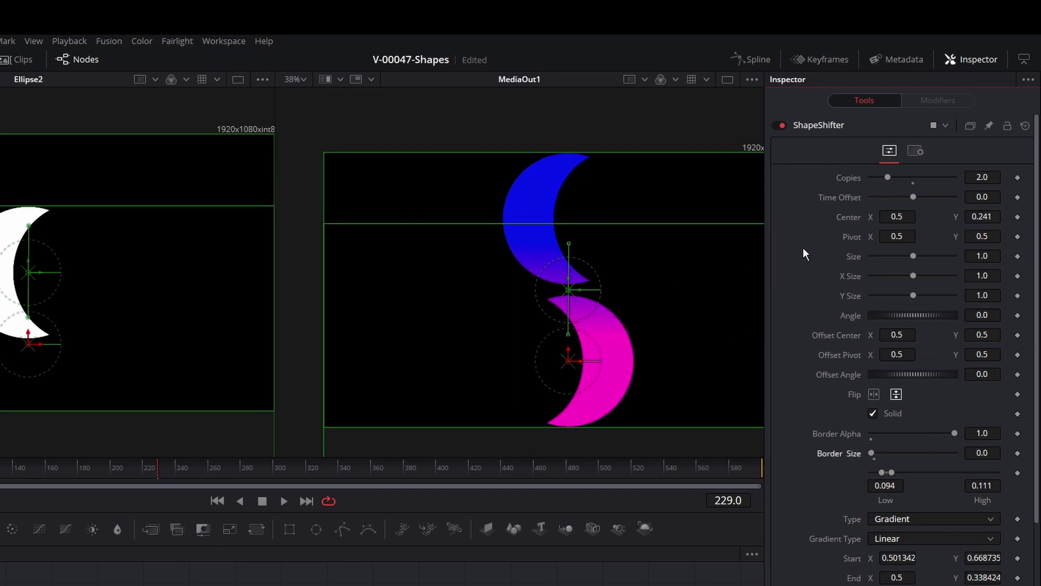
Step: Slim the crescent by moving Ellipse2 to about X 0.573, Y 0.581, with ShapeShifter's X Size at 0.88 and Copies at 12
{"action": "left_click_drag", "start_coordinate": [912, 278], "coordinate": [907, 277]}
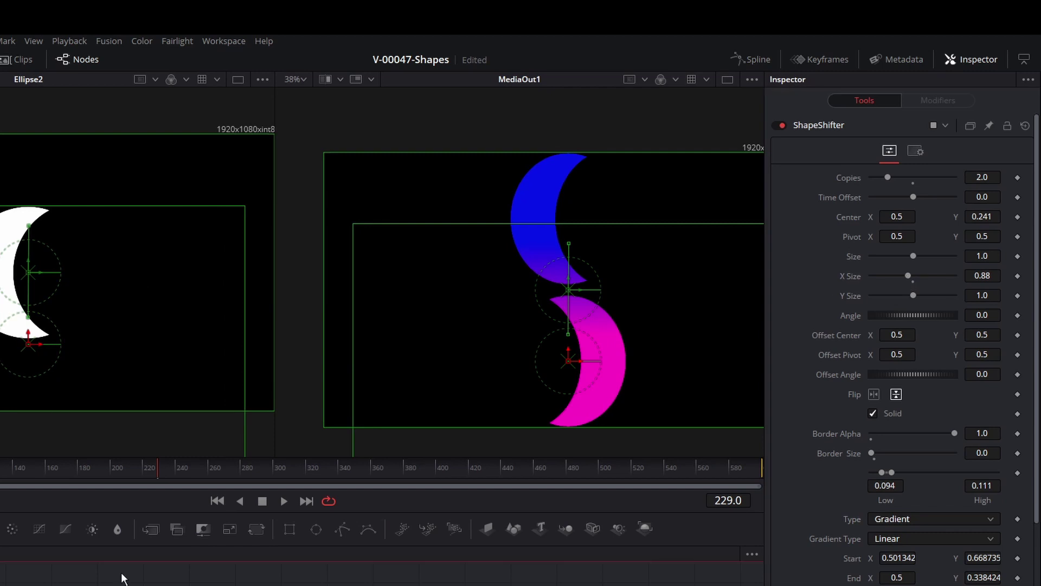
{"action": "left_click_drag", "start_coordinate": [77, 273], "coordinate": [61, 250]}
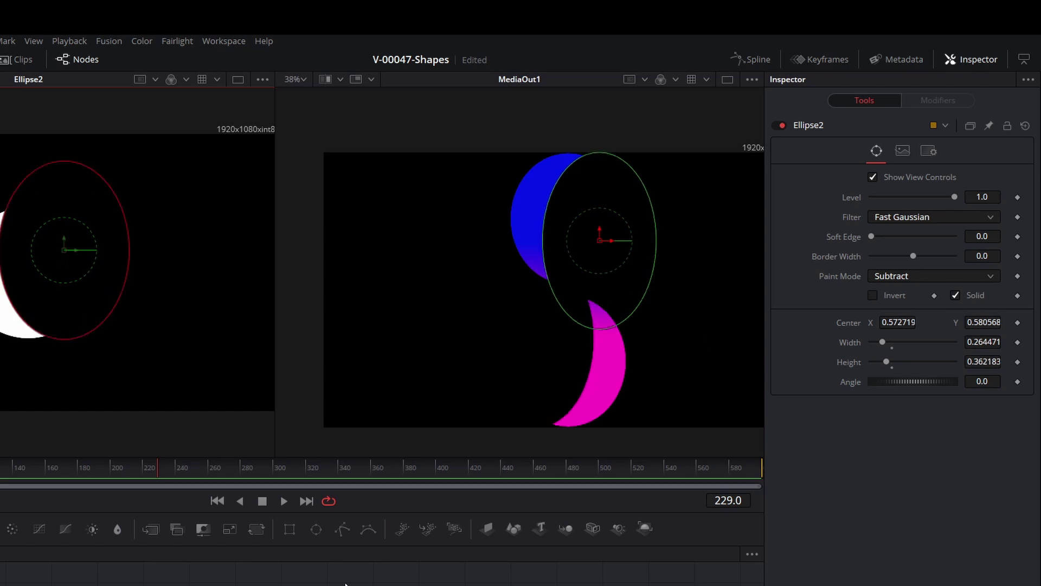
{"action": "type", "text": "12"}
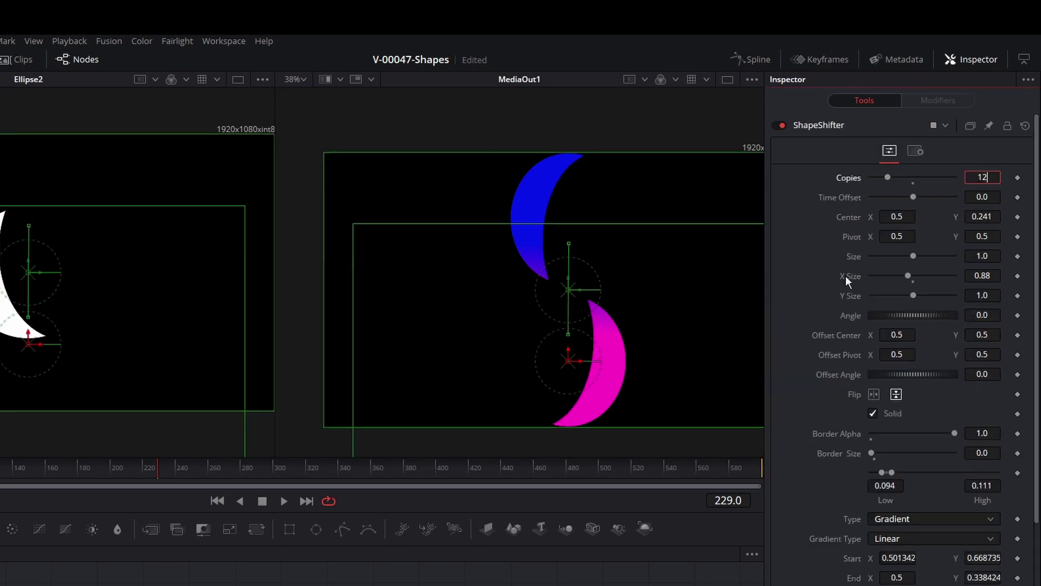
{"action": "key", "text": "Return"}
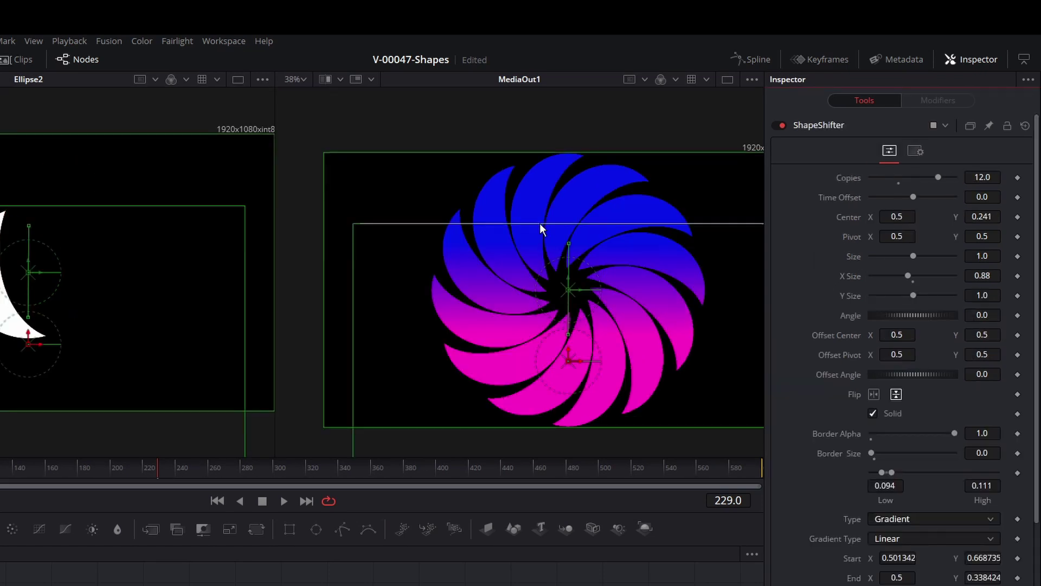
Step: Set ShapeShifter's Angle to -7.8, Size to 0.52, Center X to 0.421, and Center Y to 0.212
{"action": "left_click_drag", "start_coordinate": [913, 320], "coordinate": [913, 316]}
{"action": "left_click_drag", "start_coordinate": [981, 216], "coordinate": [967, 216]}
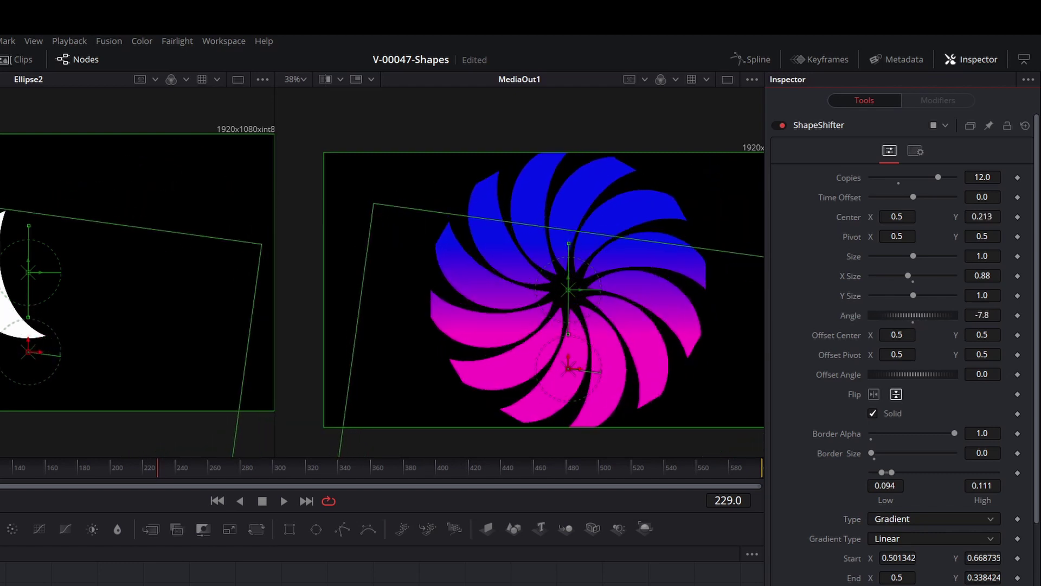
{"action": "left_click_drag", "start_coordinate": [913, 255], "coordinate": [893, 255]}
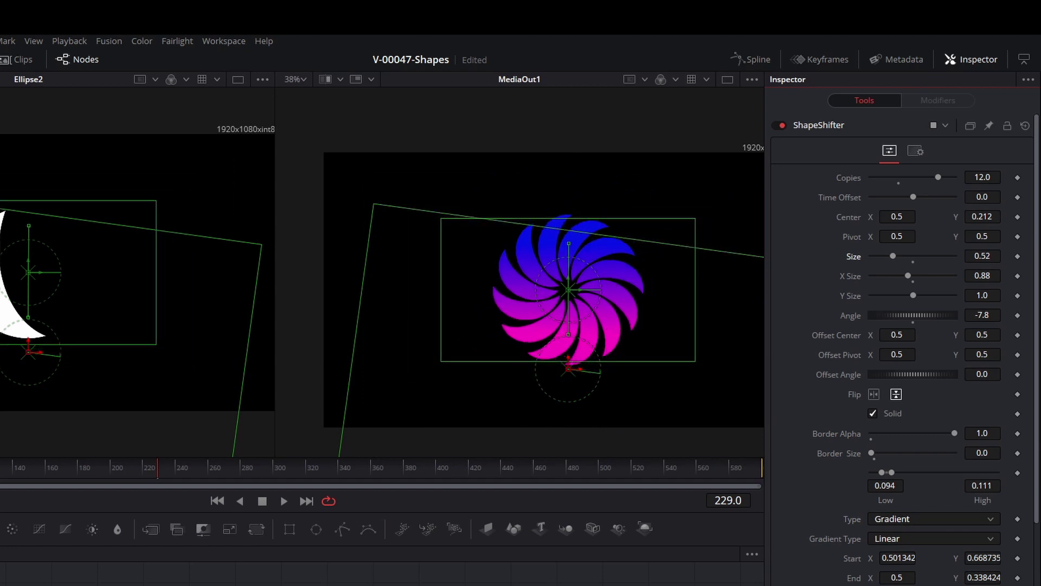
{"action": "left_click_drag", "start_coordinate": [897, 216], "coordinate": [972, 217]}
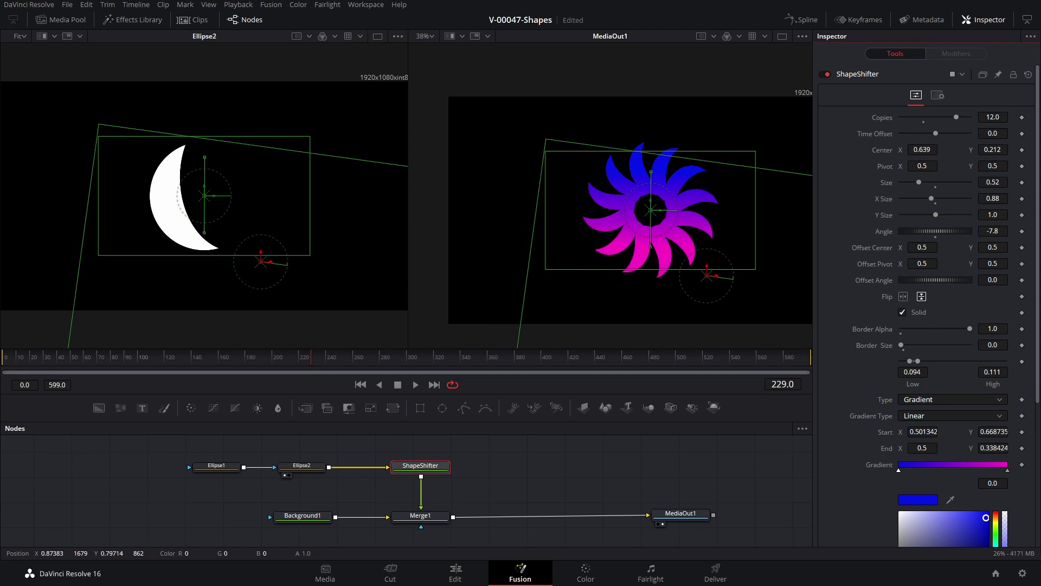
{"action": "left_click_drag", "start_coordinate": [997, 150], "coordinate": [896, 149]}
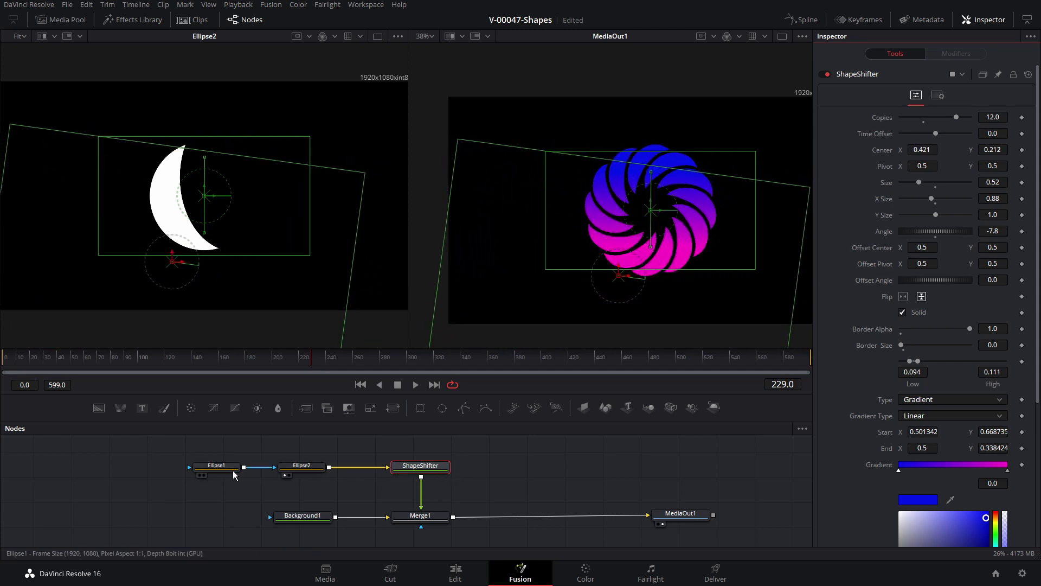
Step: Insert a Rectangle mask between Ellipse2 and ShapeShifter in Subtract mode, about 0.126 high and centred near X 0.481
{"action": "left_click_drag", "start_coordinate": [235, 468], "coordinate": [216, 467]}
{"action": "left_click", "coordinate": [324, 466]}
{"action": "left_click", "coordinate": [420, 409]}
{"action": "left_click_drag", "start_coordinate": [237, 139], "coordinate": [237, 185]}
{"action": "left_click_drag", "start_coordinate": [214, 195], "coordinate": [206, 195]}
{"action": "left_click_drag", "start_coordinate": [297, 467], "coordinate": [204, 507]}
{"action": "left_click_drag", "start_coordinate": [229, 467], "coordinate": [281, 467]}
{"action": "left_click", "coordinate": [953, 199]}
{"action": "left_click", "coordinate": [955, 236]}
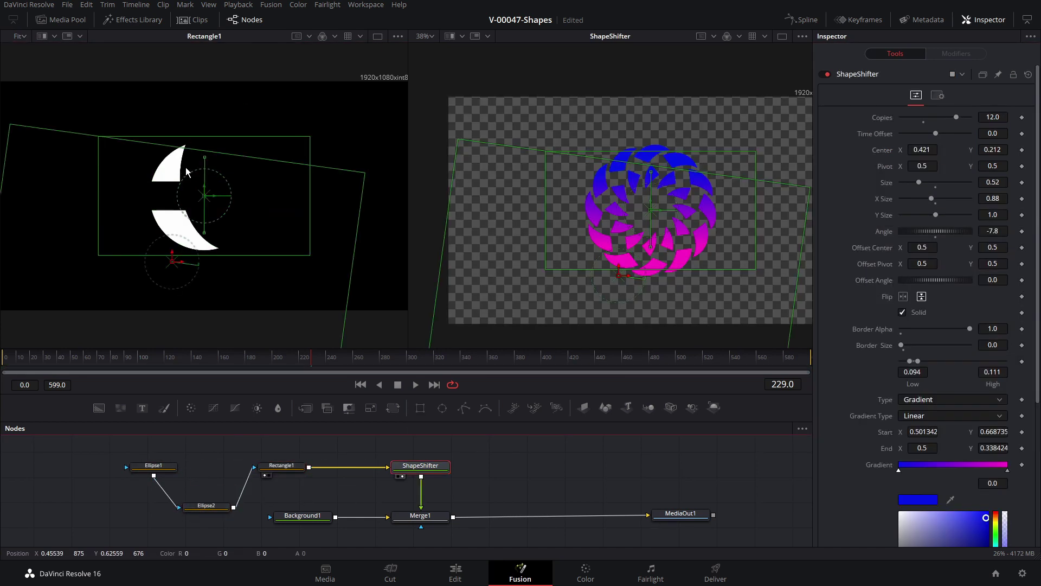
Step: Show MediaOut1 in the second viewer and make Rectangle1's cut through the crescent slightly taller
{"action": "left_click", "coordinate": [676, 518]}
{"action": "key", "text": "2"}
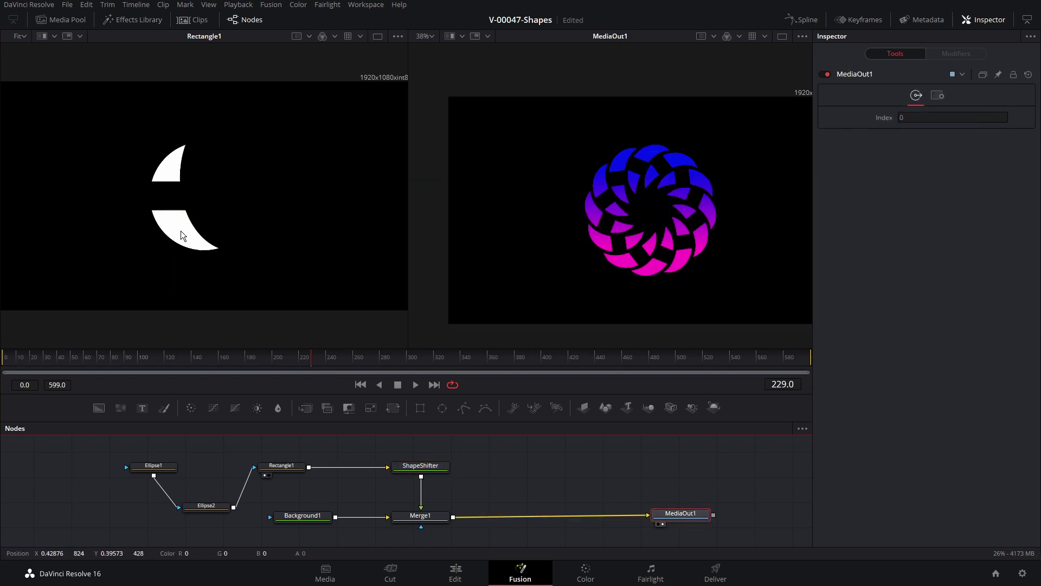
{"action": "left_click", "coordinate": [287, 466]}
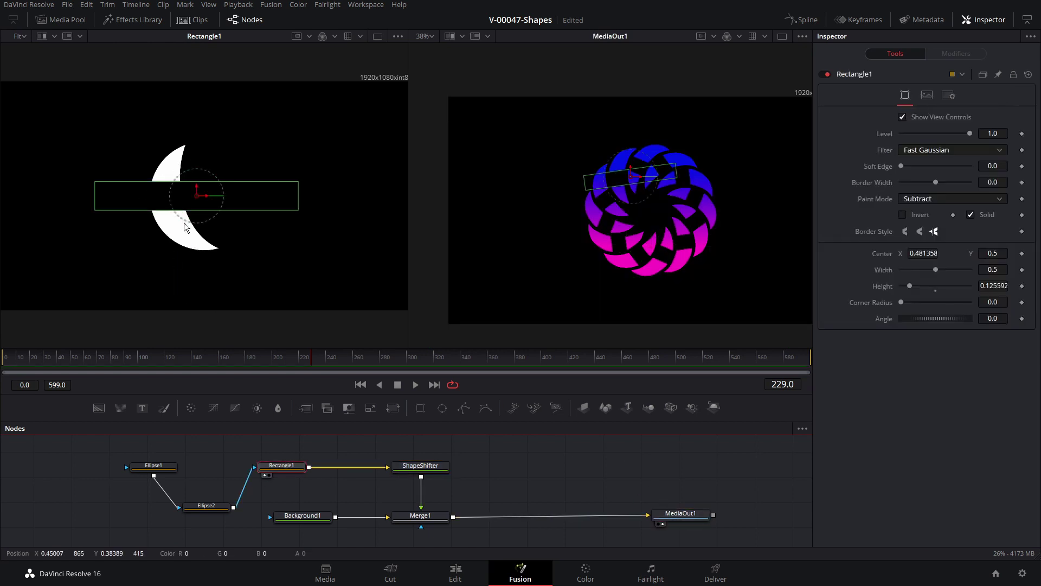
{"action": "mouse_move", "coordinate": [188, 212]}
{"action": "left_mouse_down"}
{"action": "mouse_move", "coordinate": [184, 199]}
{"action": "mouse_move", "coordinate": [183, 212]}
{"action": "left_mouse_up"}
Step: Turn the ShapeShifter pattern into outlines with Solid off and Border Size at 4.0
{"action": "left_click", "coordinate": [420, 466]}
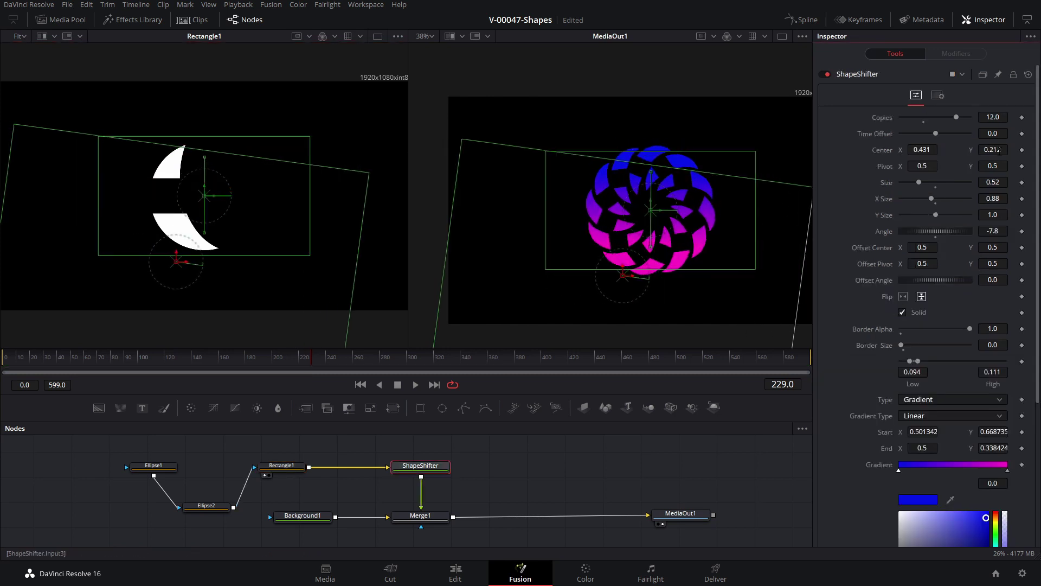
{"action": "left_click_drag", "start_coordinate": [992, 150], "coordinate": [1036, 150]}
{"action": "left_click", "coordinate": [902, 312]}
{"action": "left_click_drag", "start_coordinate": [901, 345], "coordinate": [903, 345]}
Step: Spread the outlined pieces by setting ShapeShifter's Center Y to 0.009, Pivot X to 0.374, and Center X to 0.501
{"action": "left_click_drag", "start_coordinate": [992, 150], "coordinate": [537, 155]}
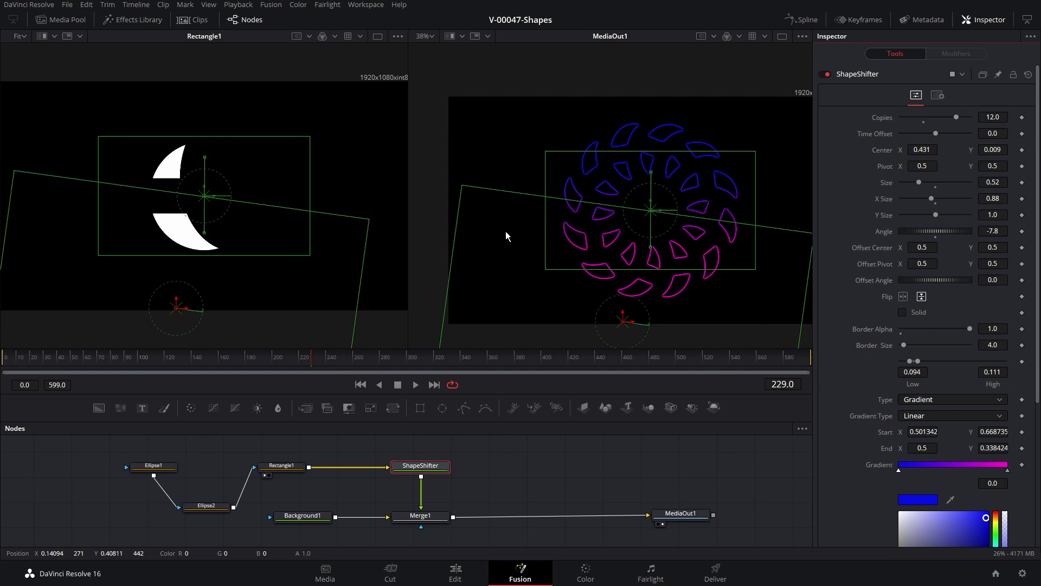
{"action": "left_click_drag", "start_coordinate": [923, 166], "coordinate": [854, 165]}
{"action": "left_click_drag", "start_coordinate": [923, 149], "coordinate": [961, 149]}
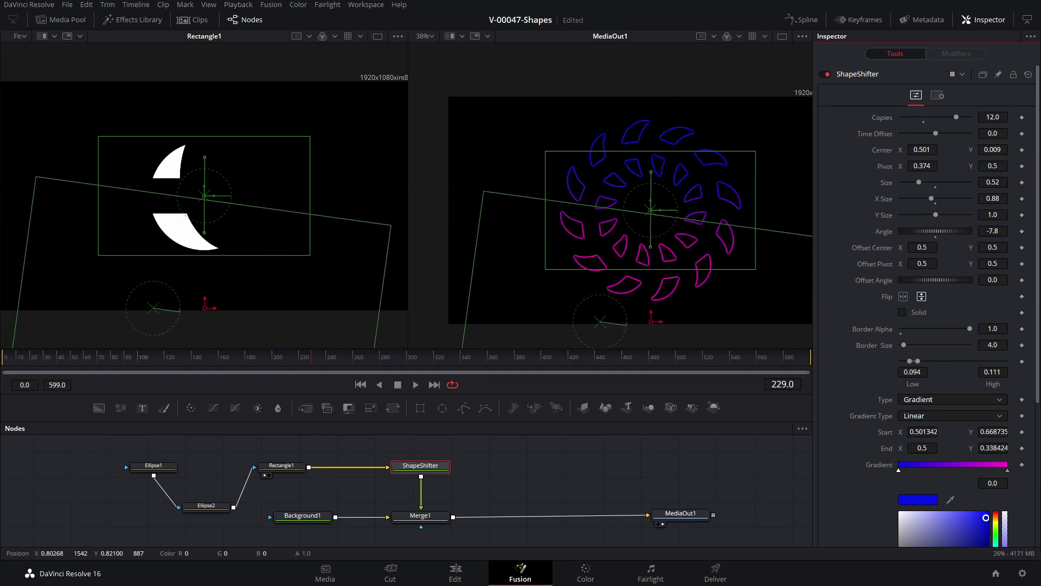